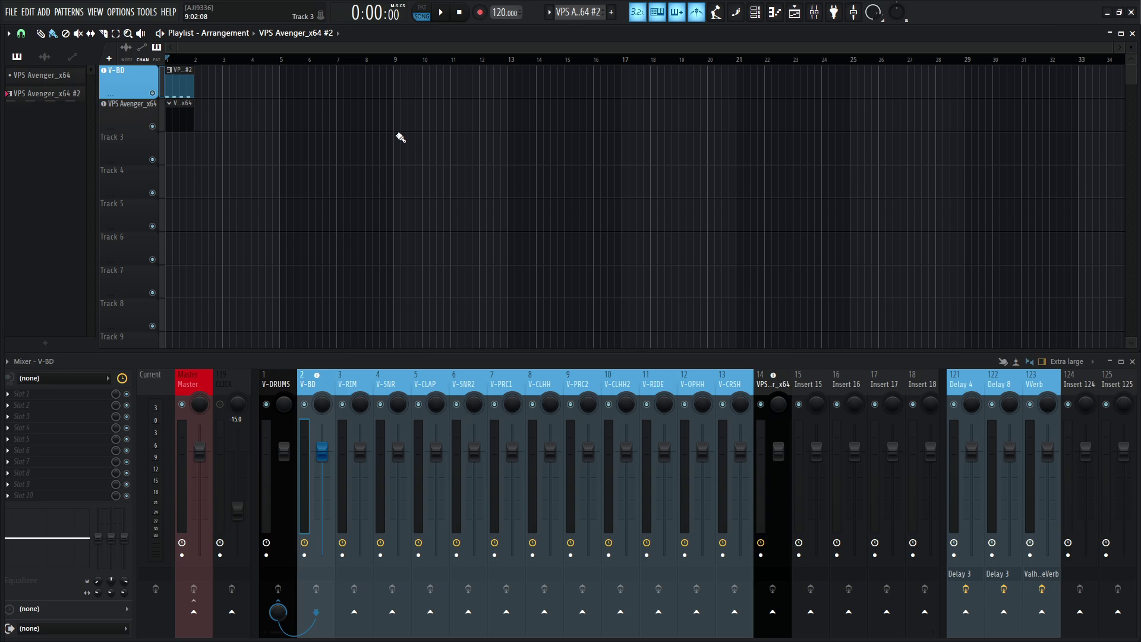
Play the arrangement briefly to hear the kick and select the V-DRUMS mixer track.
{"action": "key", "text": "space"}
{"action": "key", "text": "space"}
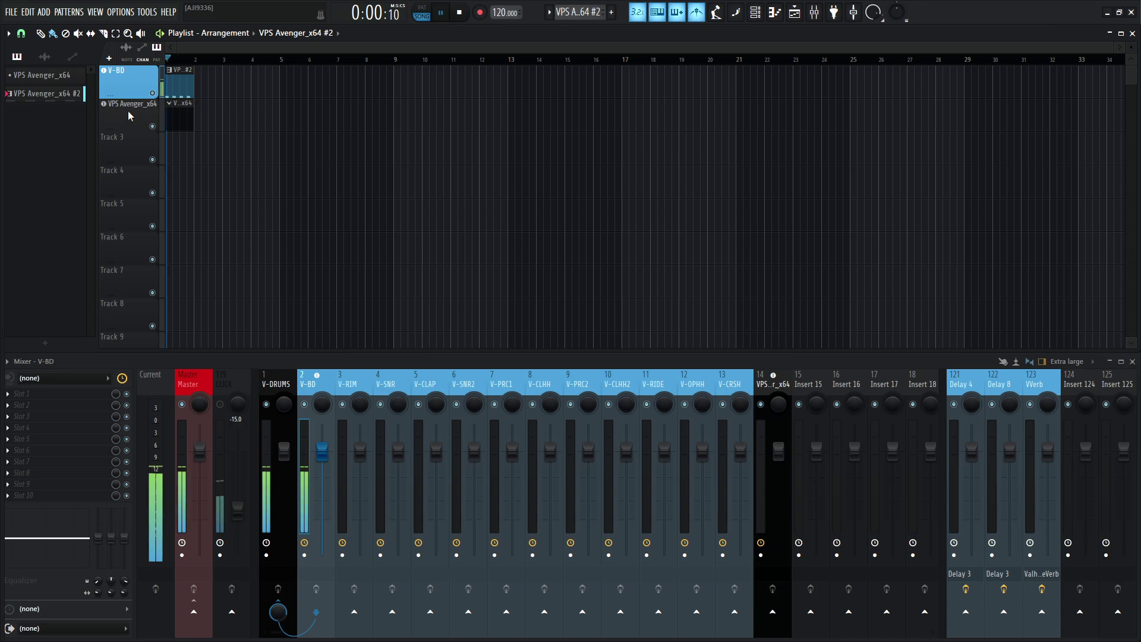
{"action": "key", "text": "space"}
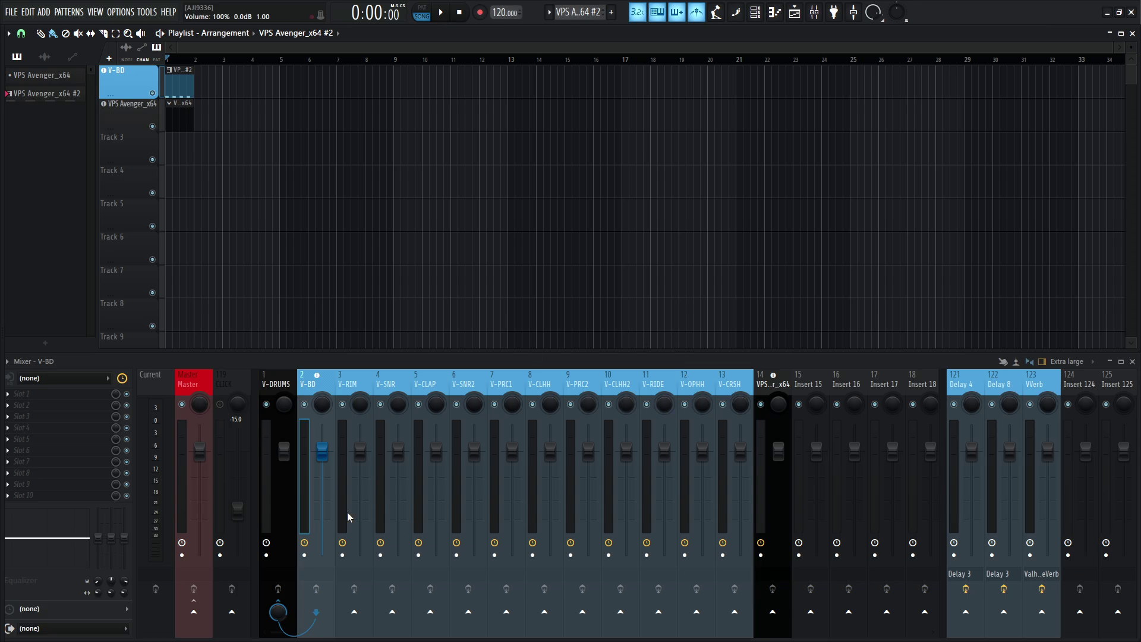
{"action": "left_click", "coordinate": [277, 384]}
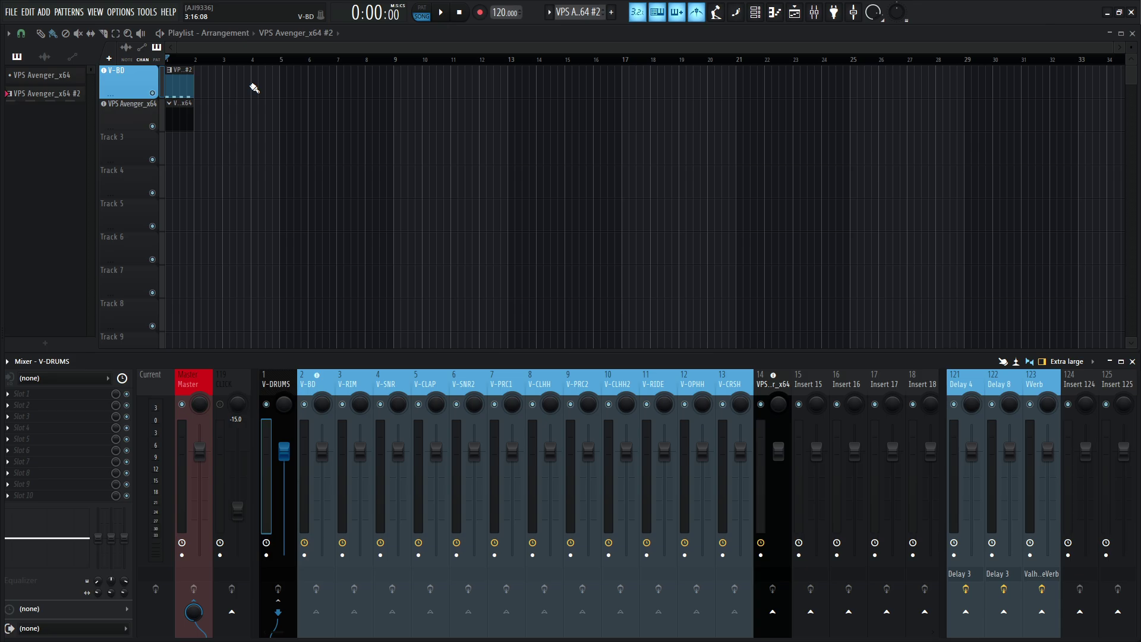
Open the V-BD track's Avenger instrument, compare its OSC 1 and drum kit views, and close it.
{"action": "left_click", "coordinate": [123, 84]}
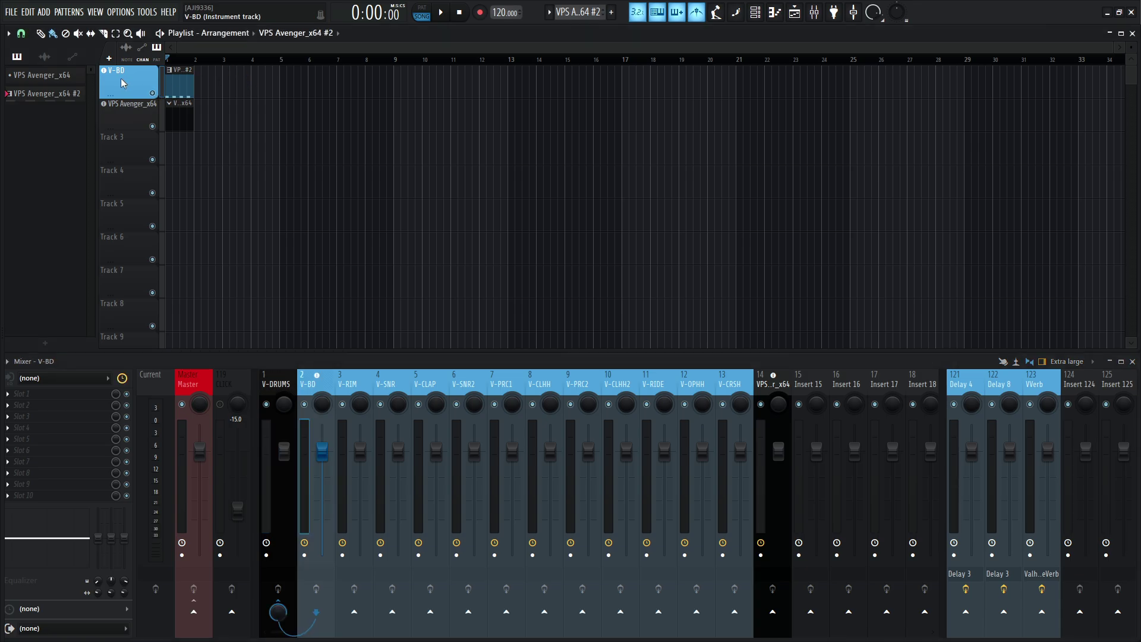
{"action": "double_click", "coordinate": [121, 79]}
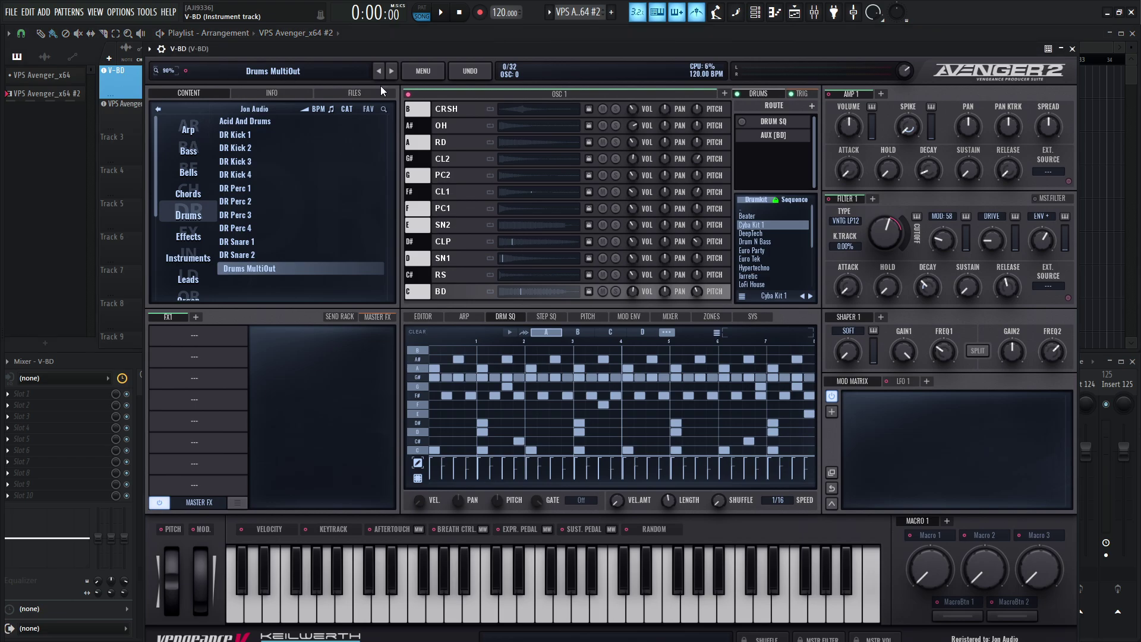
{"action": "left_click", "coordinate": [586, 93]}
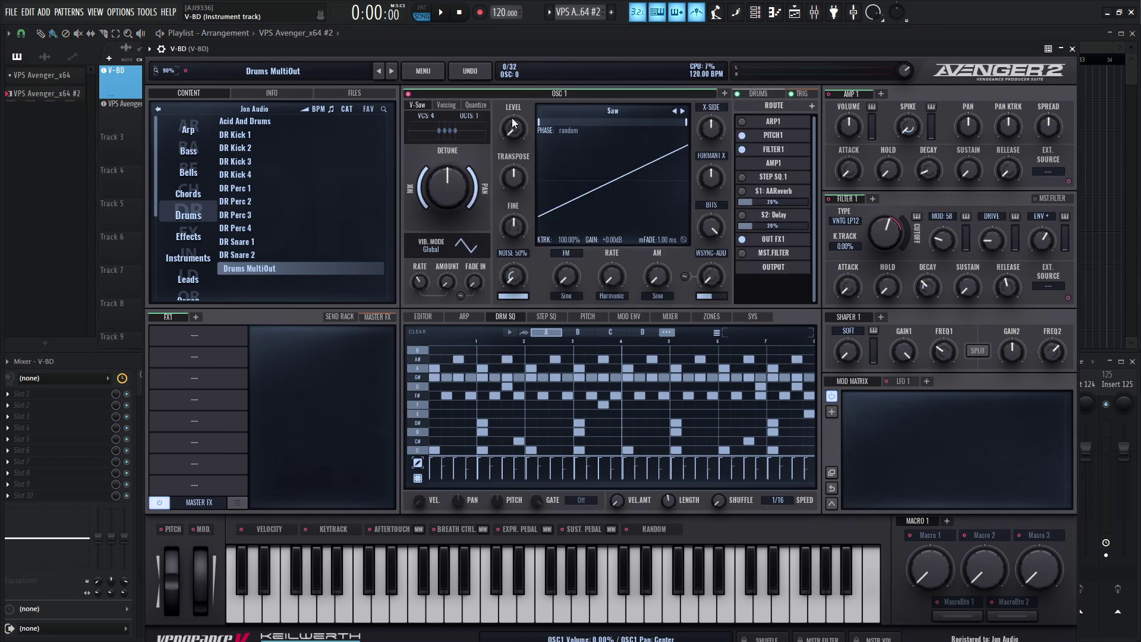
{"action": "mouse_move", "coordinate": [556, 90]}
{"action": "left_click", "coordinate": [756, 95]}
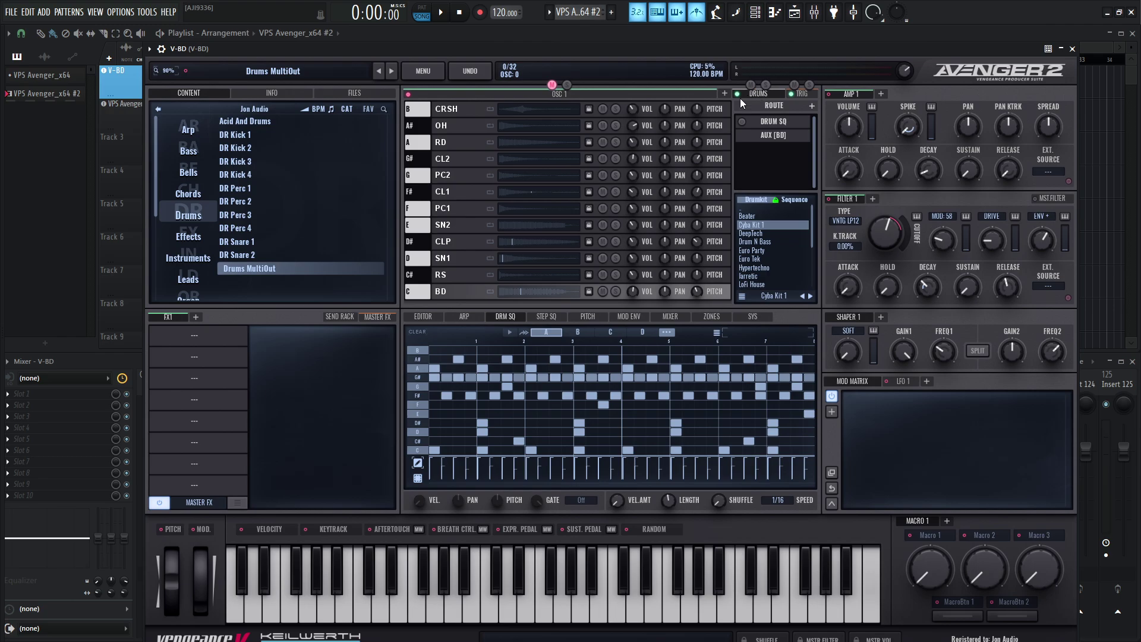
{"action": "left_click", "coordinate": [1072, 48]}
Open the VPS Avenger_x64 instrument on the second playlist track and initialize its preset.
{"action": "left_click", "coordinate": [145, 114]}
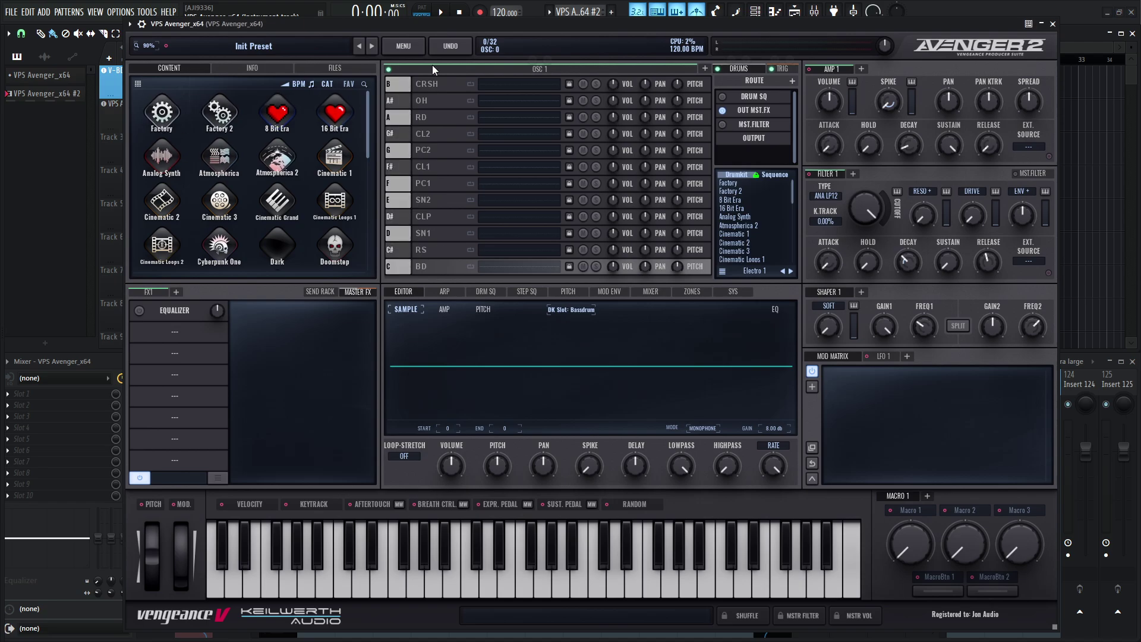
{"action": "left_click", "coordinate": [403, 45]}
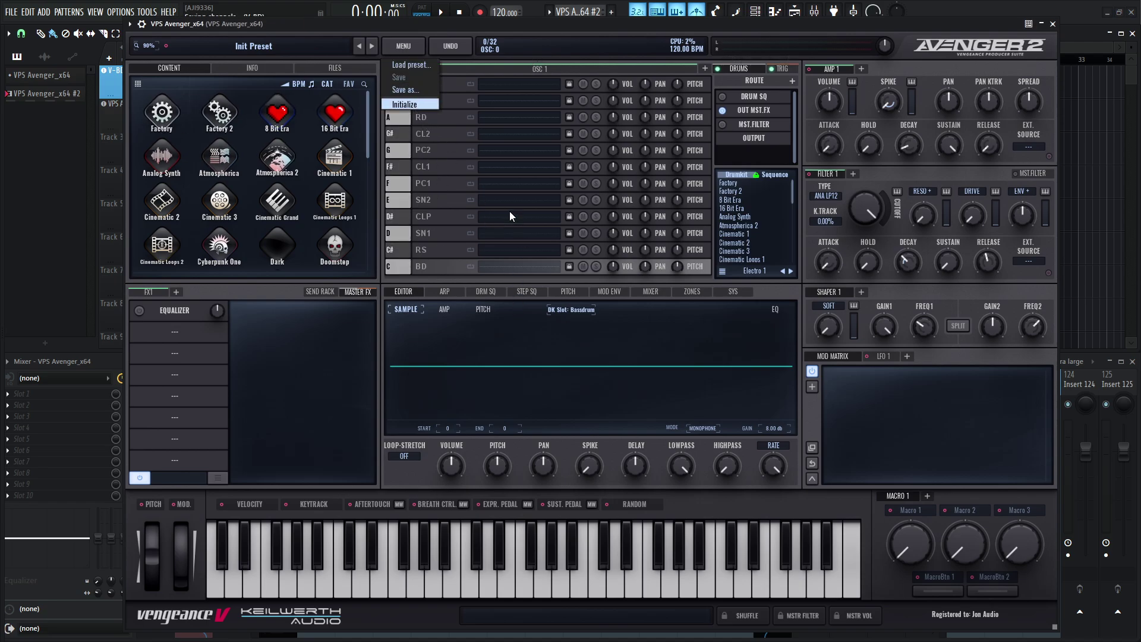
{"action": "key", "text": "Return"}
{"action": "left_click", "coordinate": [541, 362]}
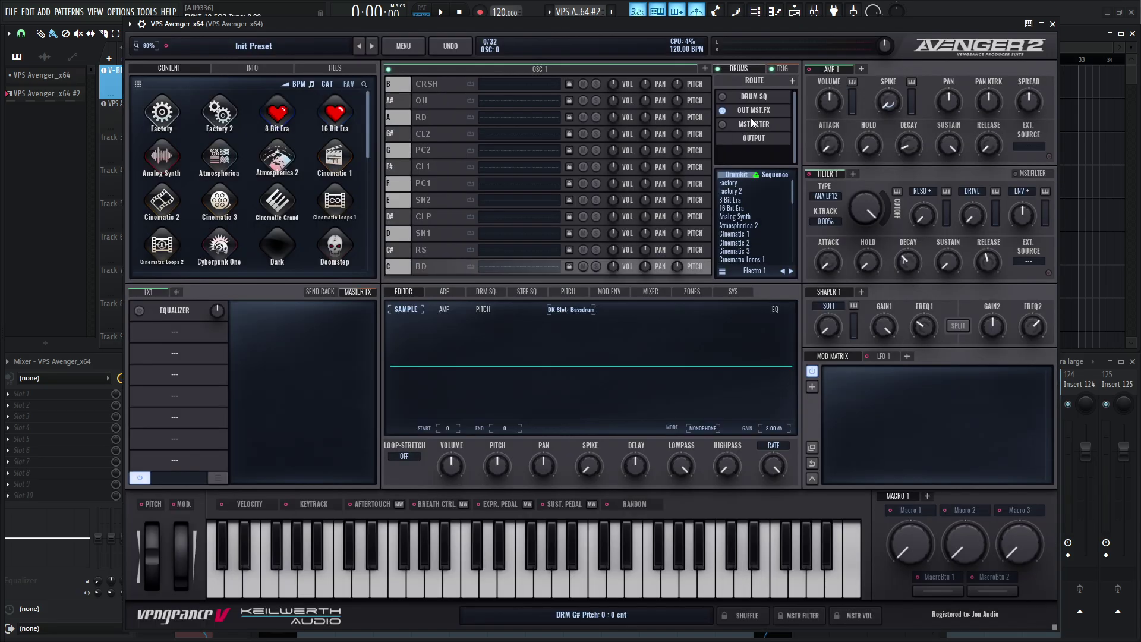
Inspect the drum output routing options, including Assign slots to AUX 1-12, in the initialized Avenger and close the instrument.
{"action": "left_click_drag", "start_coordinate": [497, 101], "coordinate": [526, 146]}
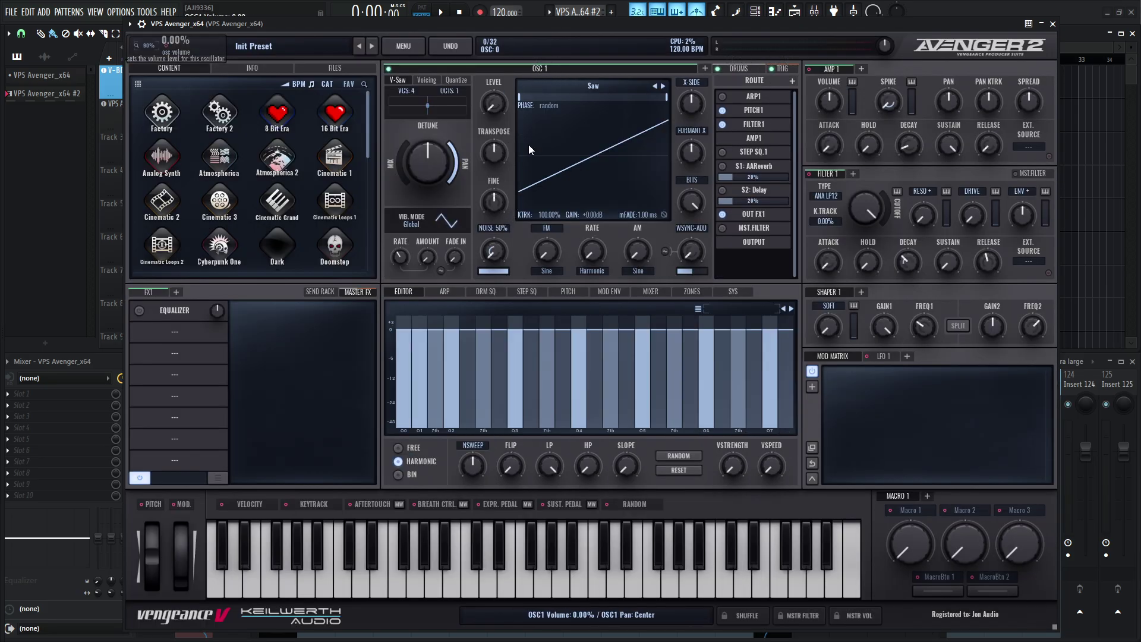
{"action": "left_click", "coordinate": [532, 60]}
{"action": "left_click", "coordinate": [739, 68]}
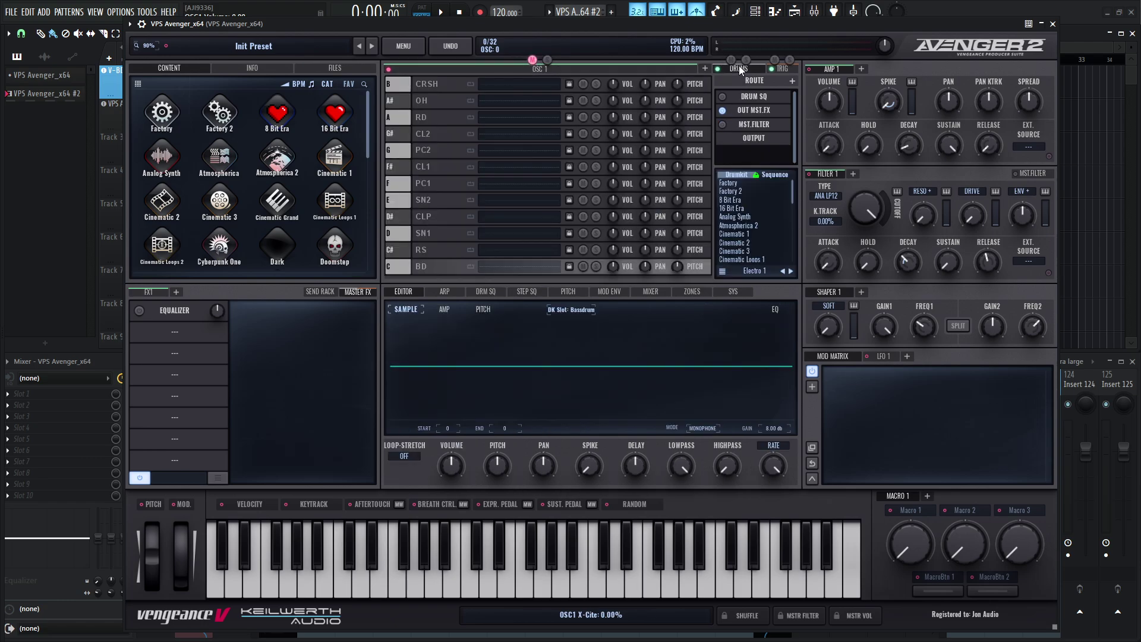
{"action": "left_click", "coordinate": [756, 110]}
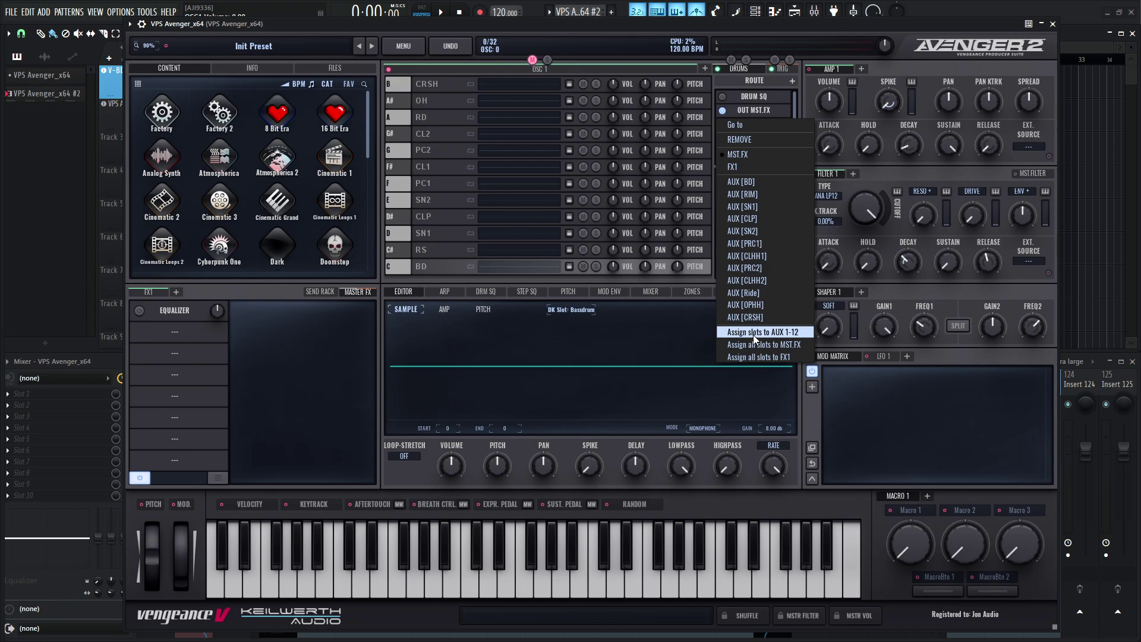
{"action": "left_click", "coordinate": [881, 62]}
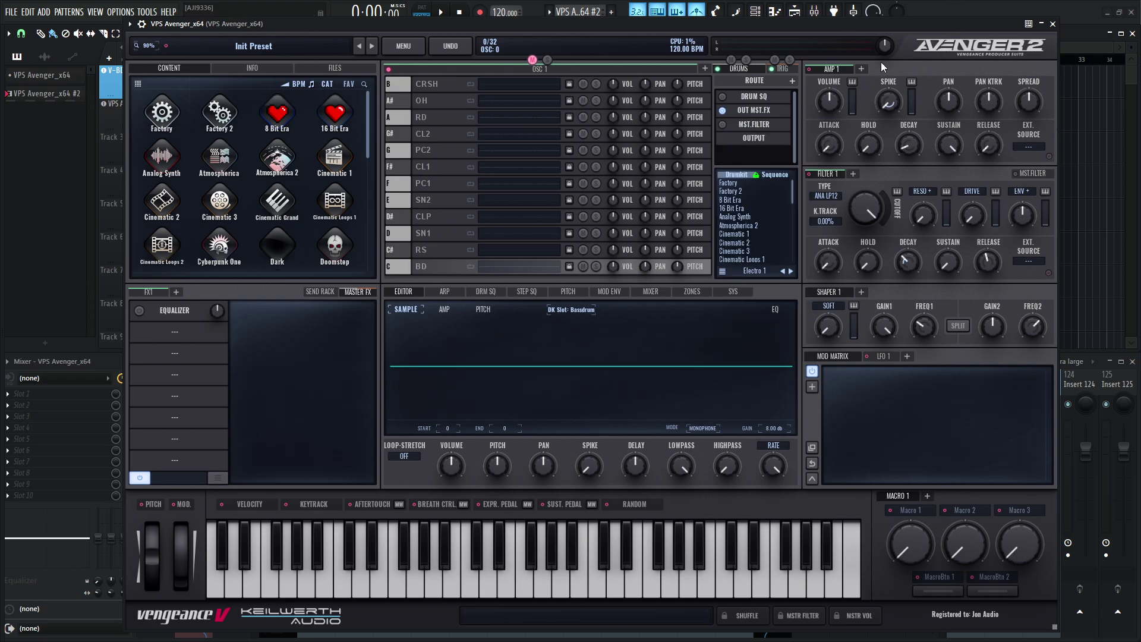
{"action": "left_click", "coordinate": [1052, 23]}
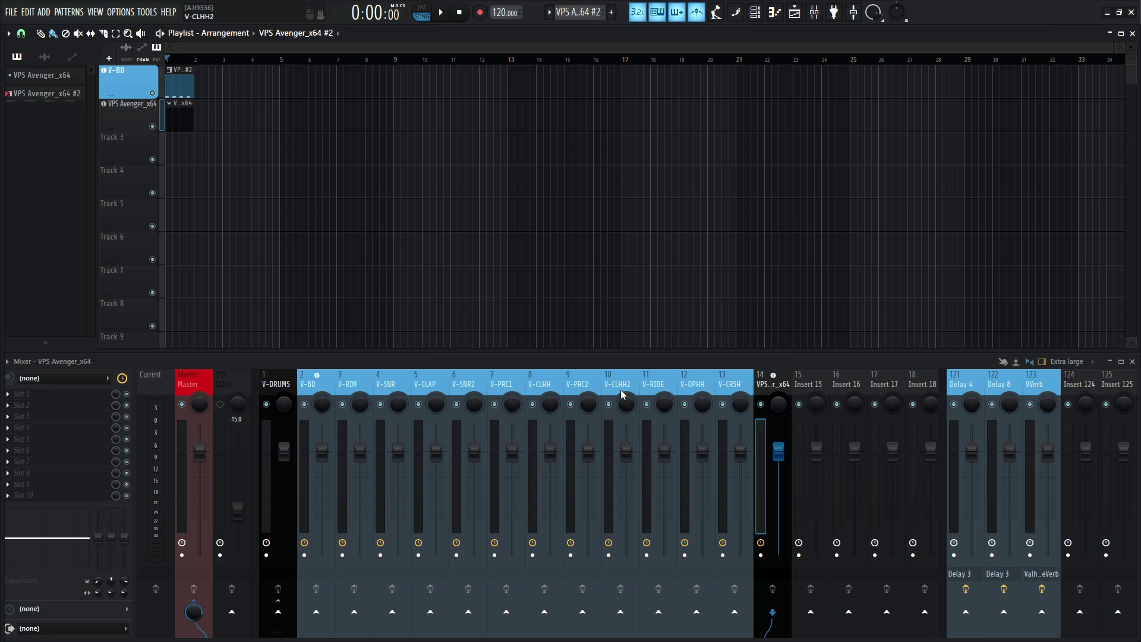
Open the V-BD instrument's wrapper settings and show its Processing options.
{"action": "left_click", "coordinate": [143, 82]}
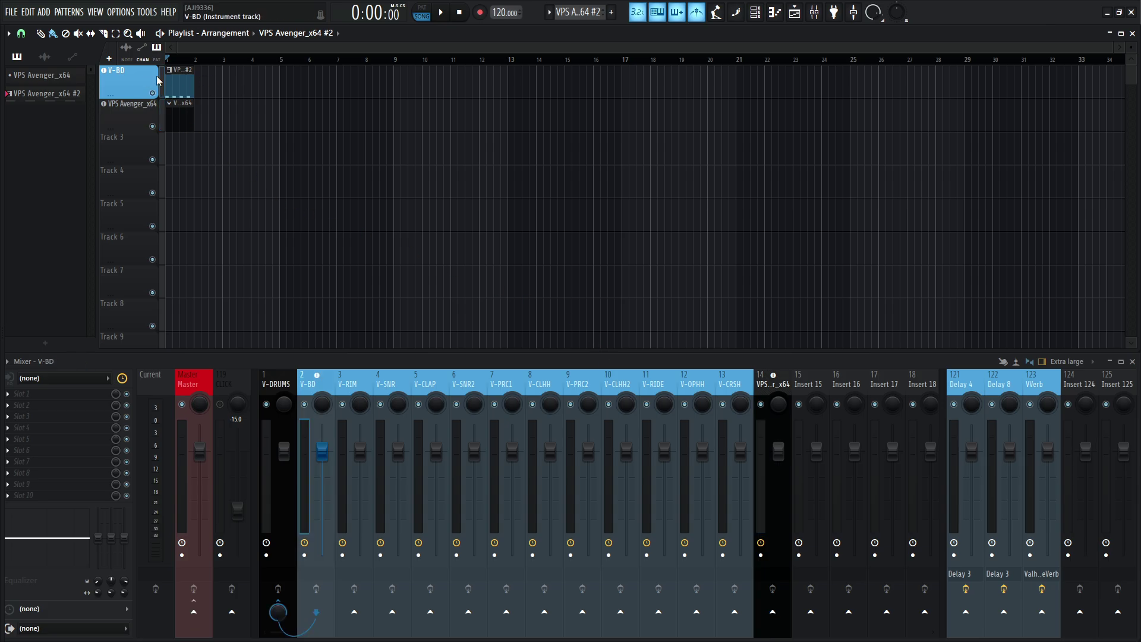
{"action": "left_click", "coordinate": [156, 77]}
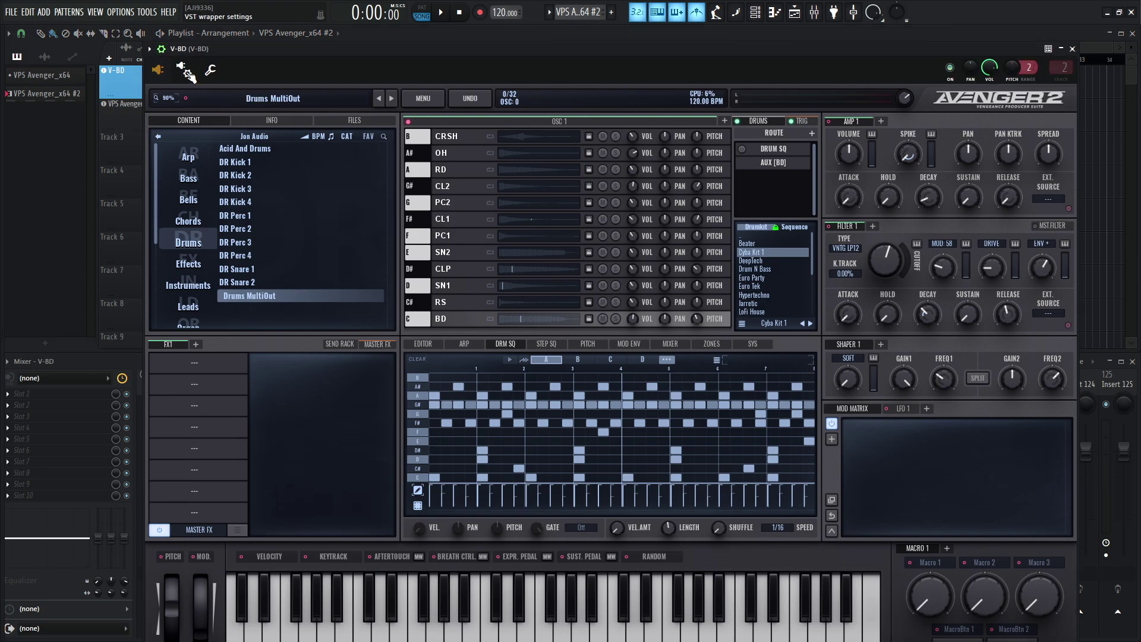
{"action": "left_click", "coordinate": [162, 50]}
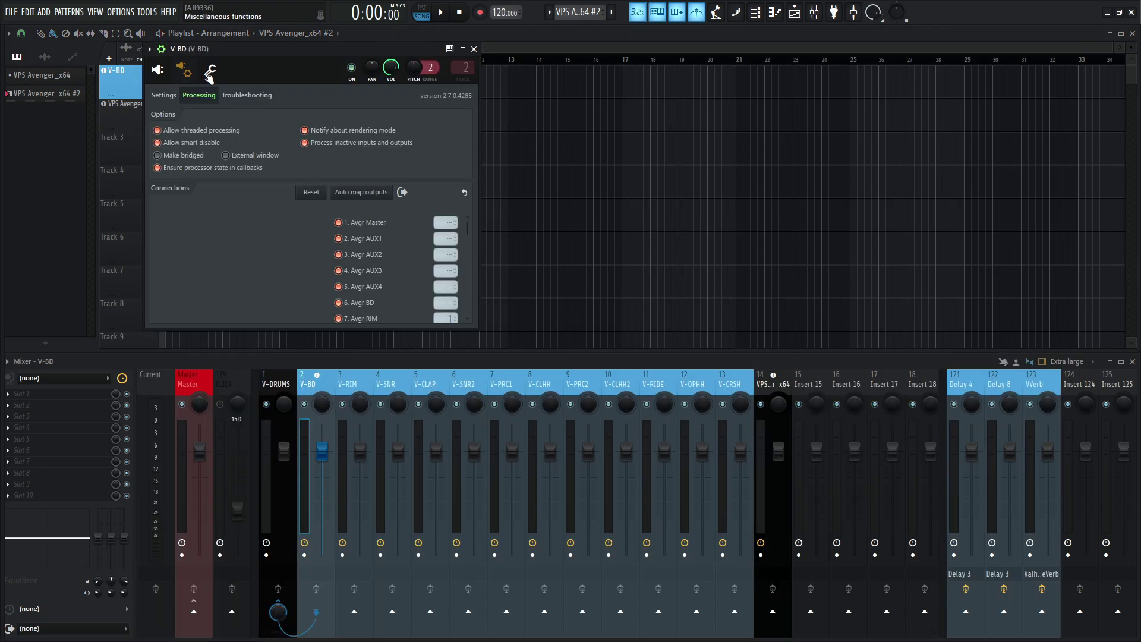
{"action": "left_click", "coordinate": [164, 96]}
{"action": "left_click", "coordinate": [199, 95]}
Reposition the V-BD settings window and review its output connections from Avgr Master through Avgr PRC1.
{"action": "left_click_drag", "start_coordinate": [472, 227], "coordinate": [488, 271]}
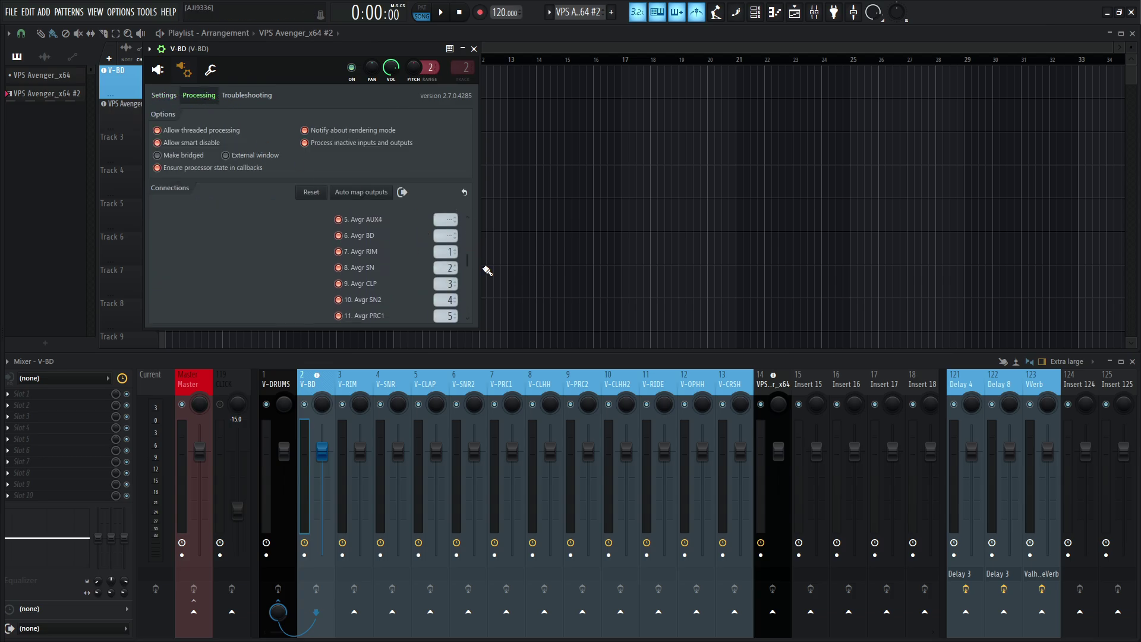
{"action": "left_click_drag", "start_coordinate": [343, 59], "coordinate": [673, 69]}
{"action": "left_click_drag", "start_coordinate": [794, 273], "coordinate": [793, 228]}
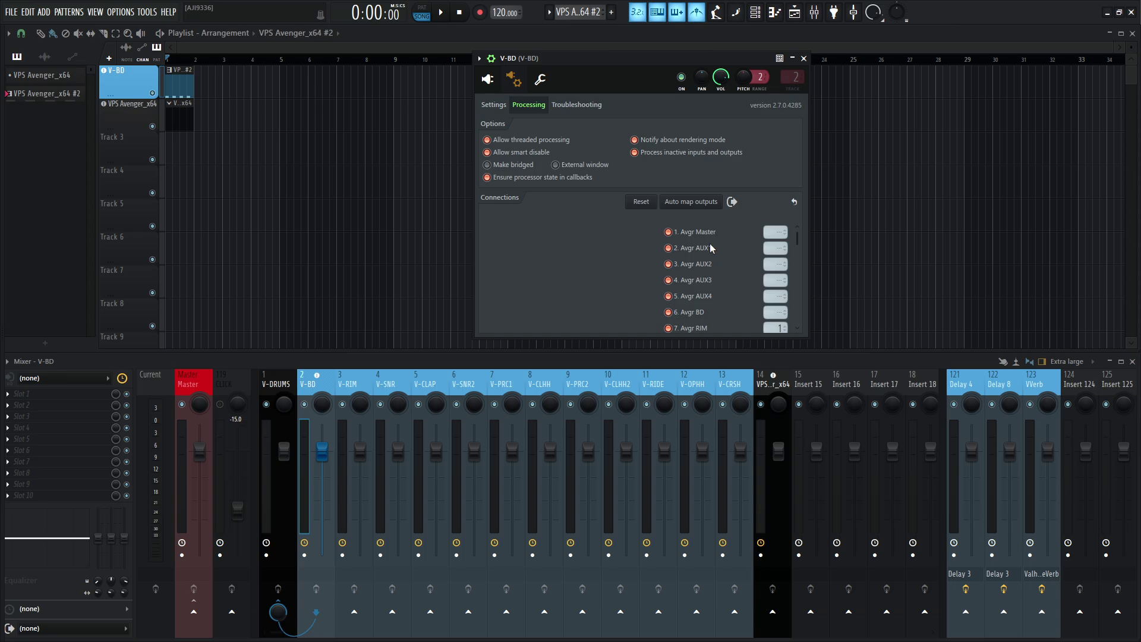
{"action": "left_click_drag", "start_coordinate": [796, 234], "coordinate": [797, 262]}
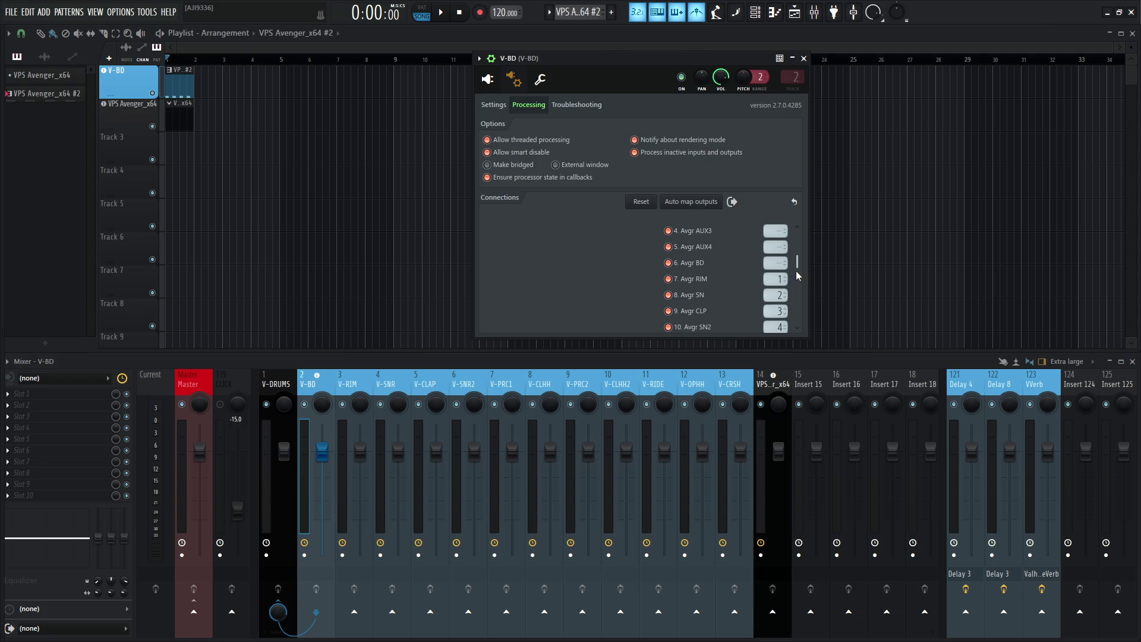
{"action": "scroll", "coordinate": [797, 272], "scroll_direction": "down", "scroll_amount": 1}
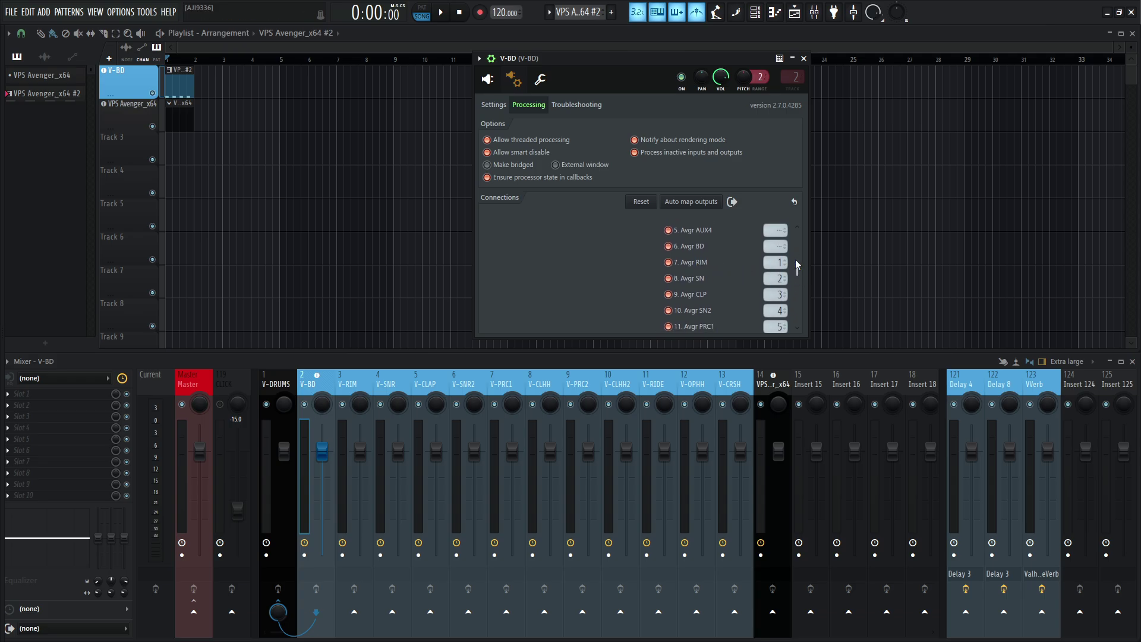
{"action": "mouse_move", "coordinate": [796, 260]}
{"action": "left_mouse_down"}
{"action": "mouse_move", "coordinate": [806, 331]}
{"action": "mouse_move", "coordinate": [812, 258]}
{"action": "mouse_move", "coordinate": [799, 267]}
{"action": "left_mouse_up"}
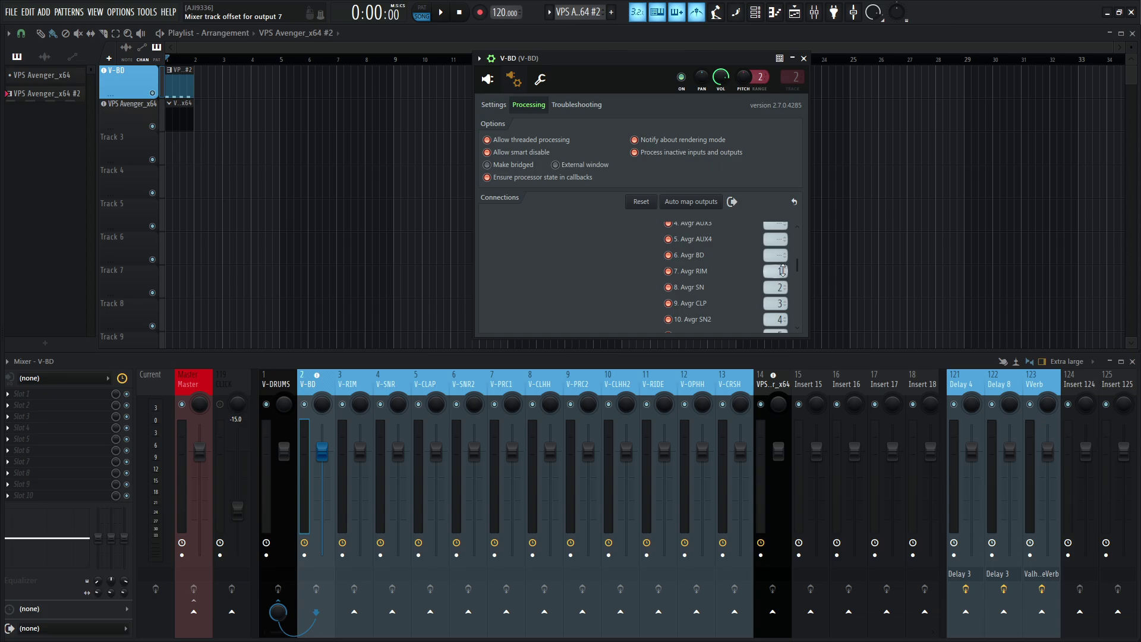
Examine the mixer track offsets of the Avgr RIM and Avgr BD outputs, play the kick pattern, and close the V-BD settings.
{"action": "left_click_drag", "start_coordinate": [782, 270], "coordinate": [783, 283]}
{"action": "left_click_drag", "start_coordinate": [783, 283], "coordinate": [783, 270]}
{"action": "key", "text": "space"}
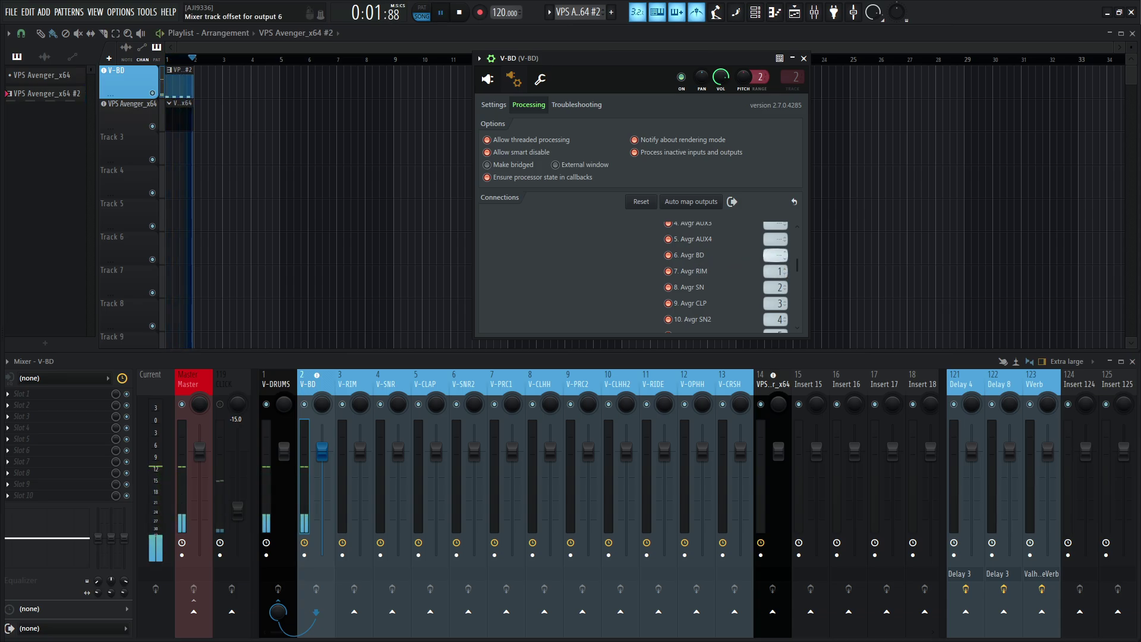
{"action": "mouse_move", "coordinate": [783, 255]}
{"action": "left_mouse_down"}
{"action": "mouse_move", "coordinate": [776, 201]}
{"action": "mouse_move", "coordinate": [784, 297]}
{"action": "mouse_move", "coordinate": [773, 257]}
{"action": "left_mouse_up"}
{"action": "key", "text": "space"}
{"action": "key", "text": "space"}
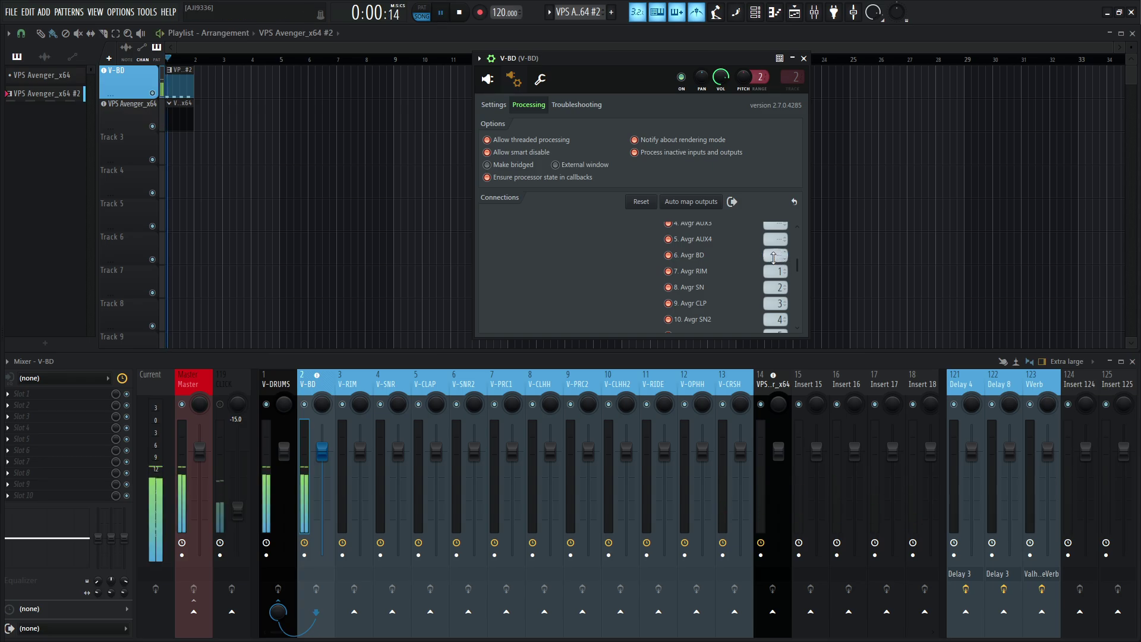
{"action": "key", "text": "space"}
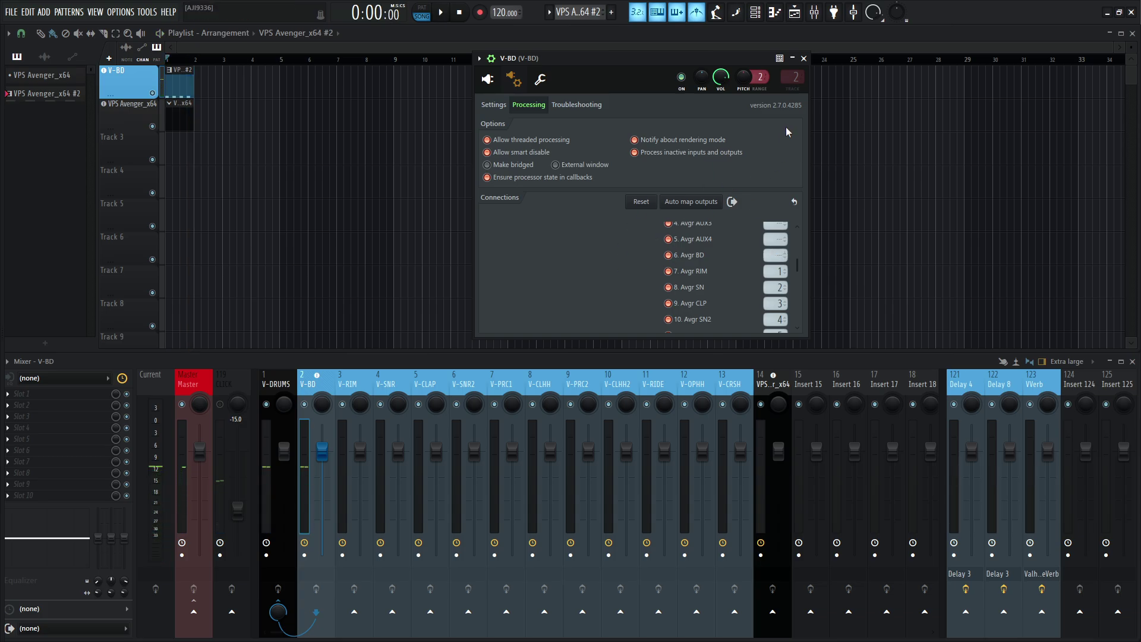
{"action": "left_click", "coordinate": [804, 58]}
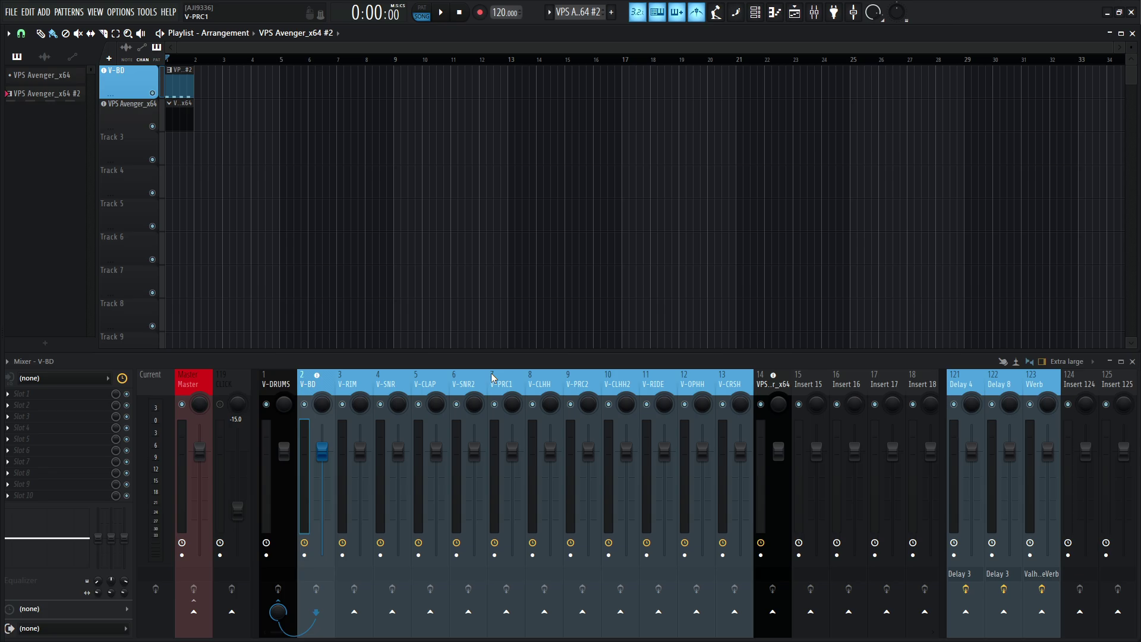
Check the routing of the V-PRC1 and V-SNR2 mixer tracks into V-DRUMS and select the V-DRUMS track.
{"action": "key", "text": "Right"}
{"action": "key", "text": "Right"}
{"action": "key", "text": "Right"}
{"action": "key", "text": "Right"}
{"action": "key", "text": "Right"}
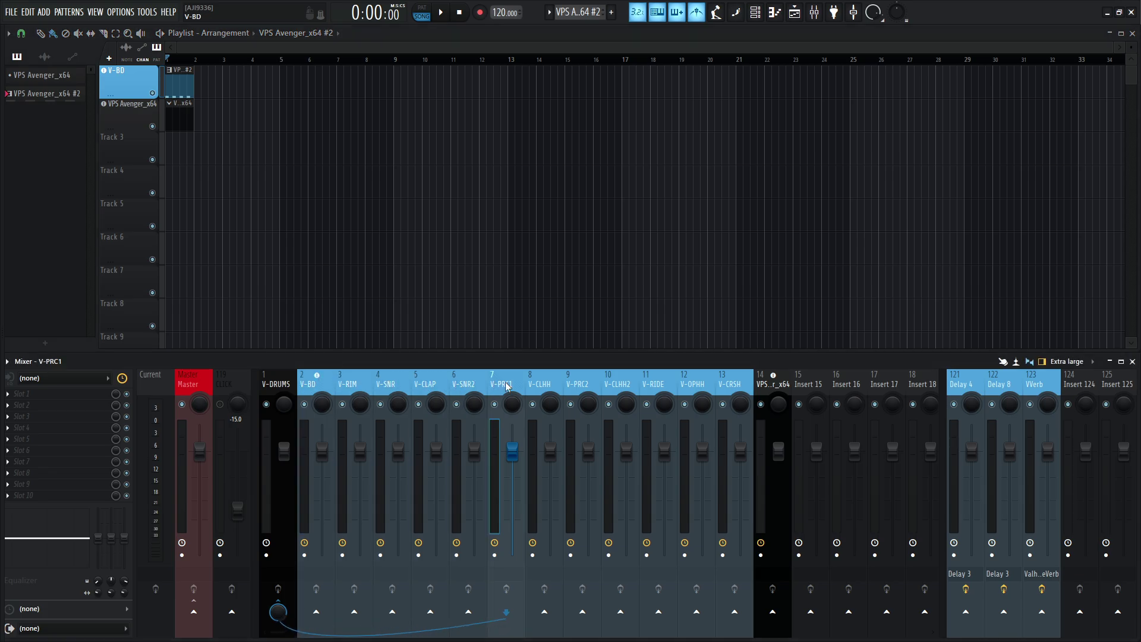
{"action": "key", "text": "Left"}
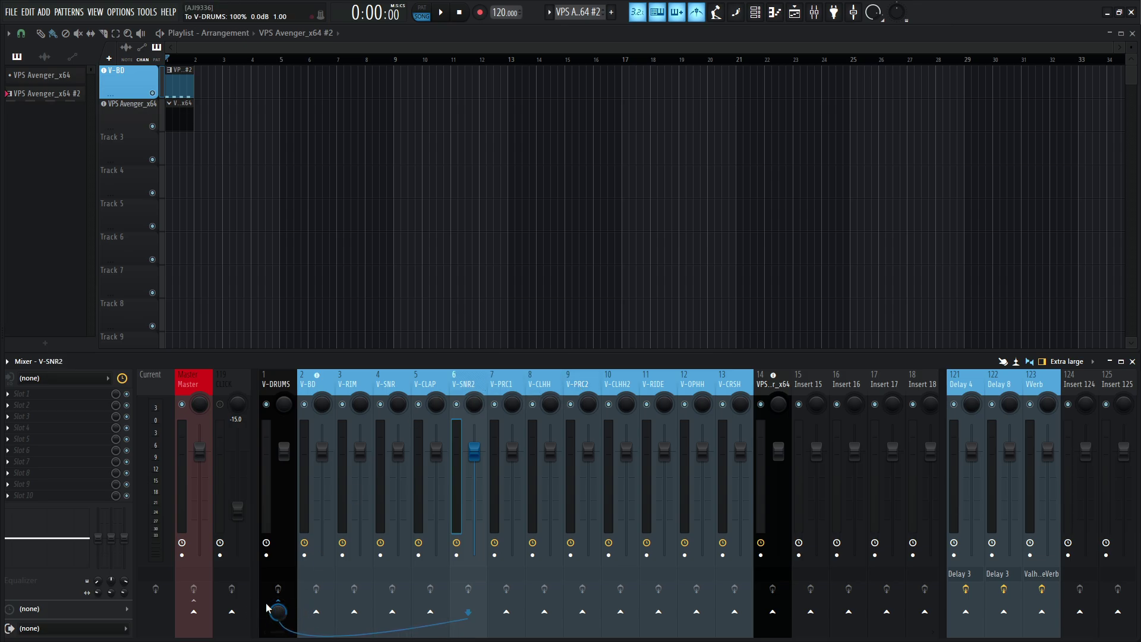
{"action": "left_click", "coordinate": [268, 383]}
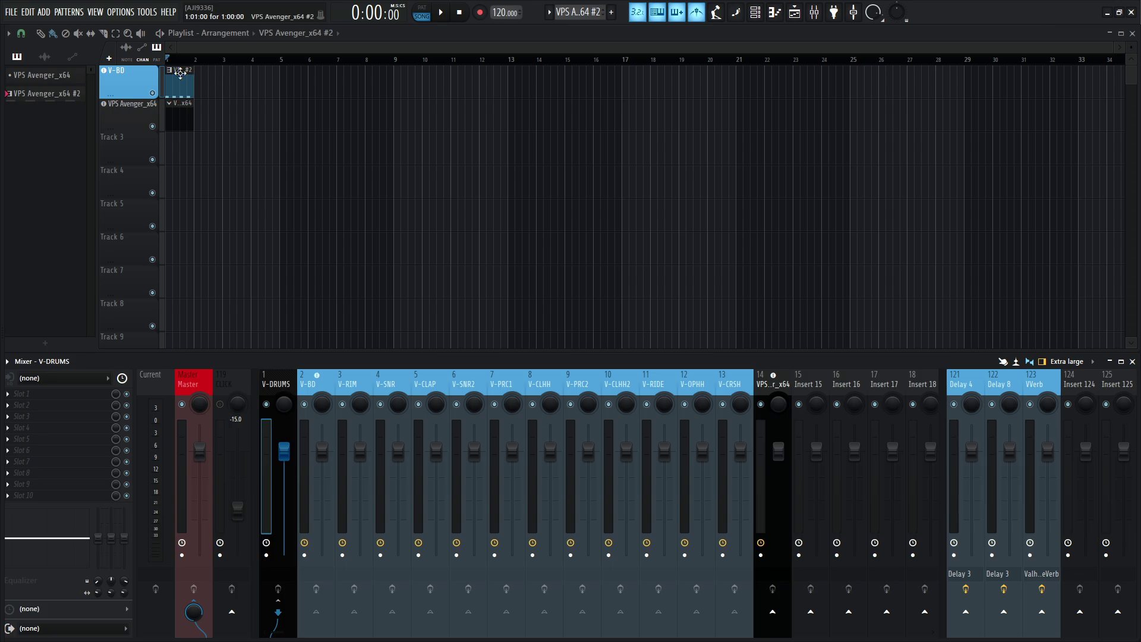
Reopen V-BD's Avenger interface, examine the drum slots of the Drums MultiOut preset, and close it.
{"action": "double_click", "coordinate": [137, 83]}
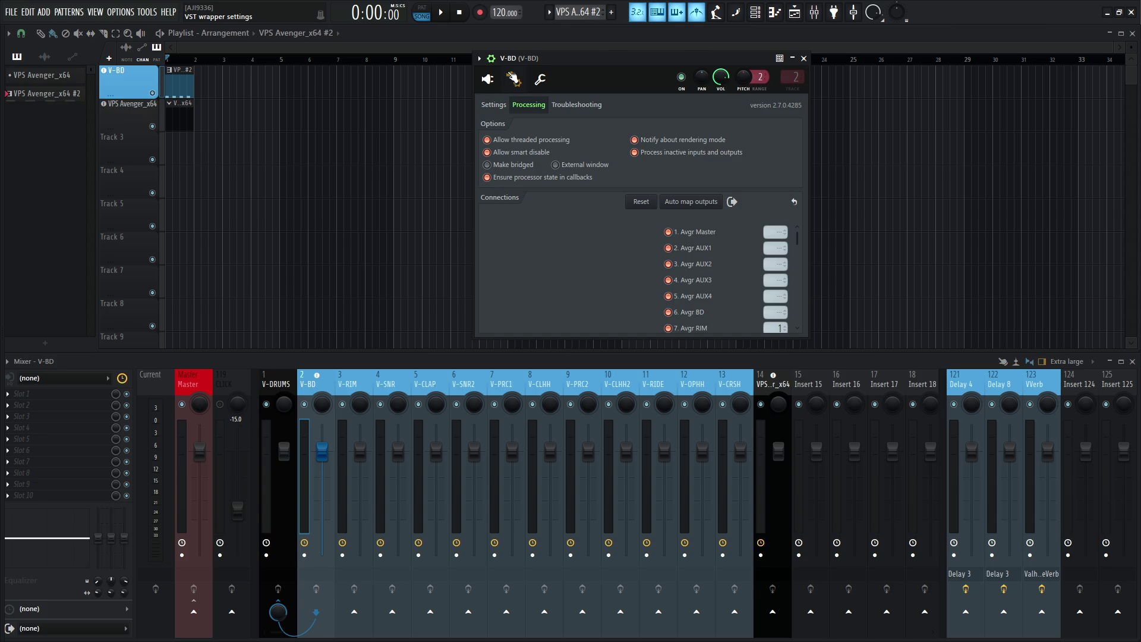
{"action": "left_click", "coordinate": [488, 79]}
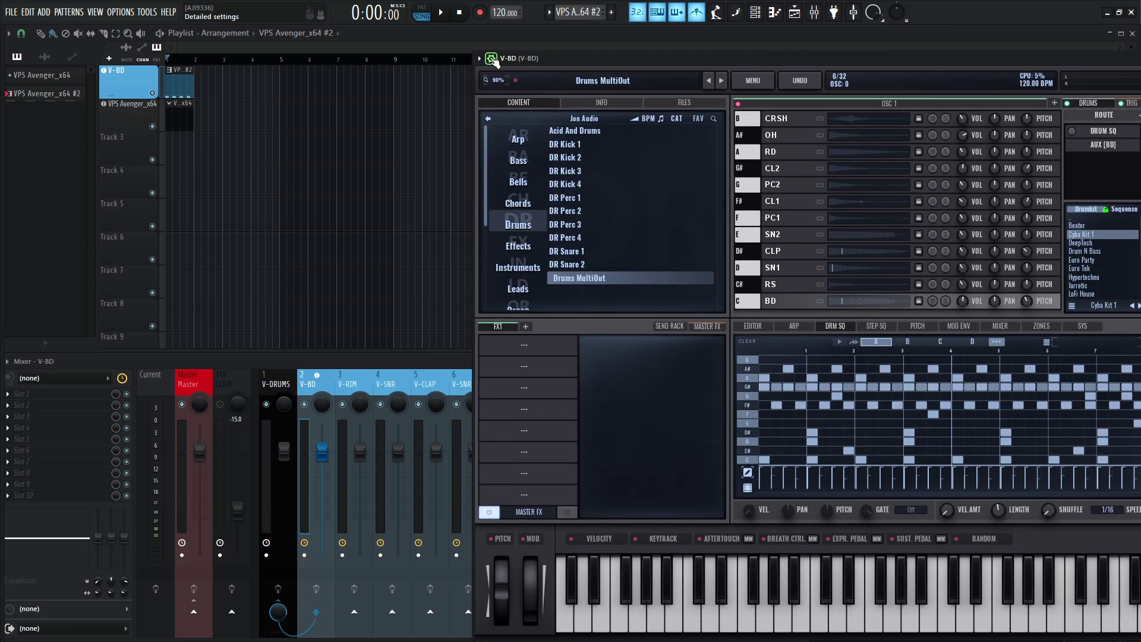
{"action": "left_click_drag", "start_coordinate": [558, 65], "coordinate": [212, 49]}
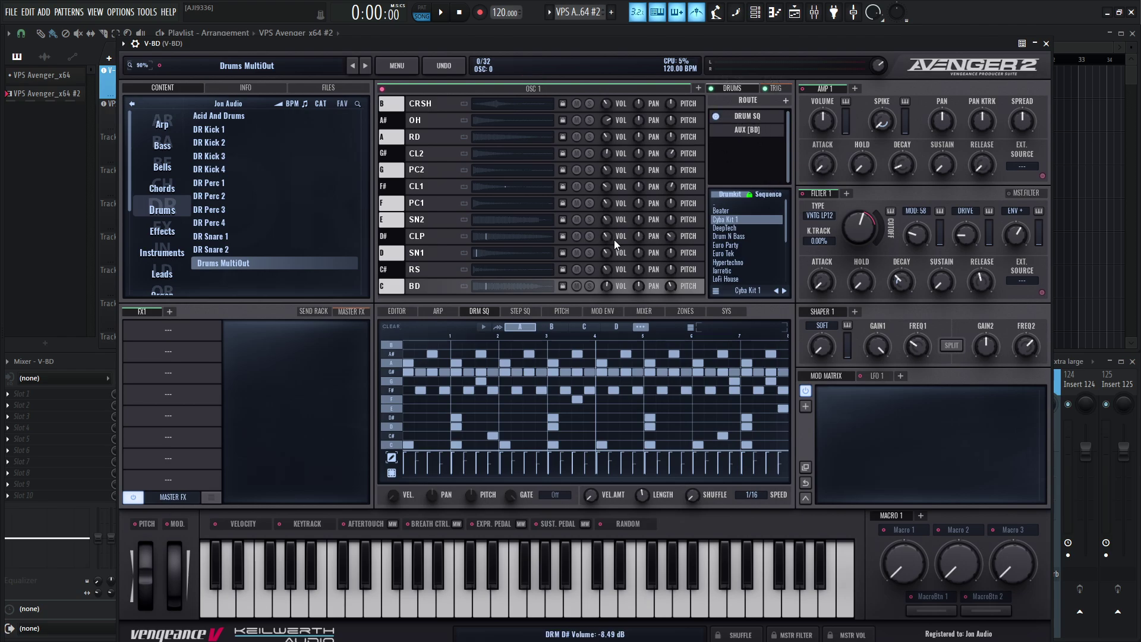
{"action": "left_click", "coordinate": [1046, 44]}
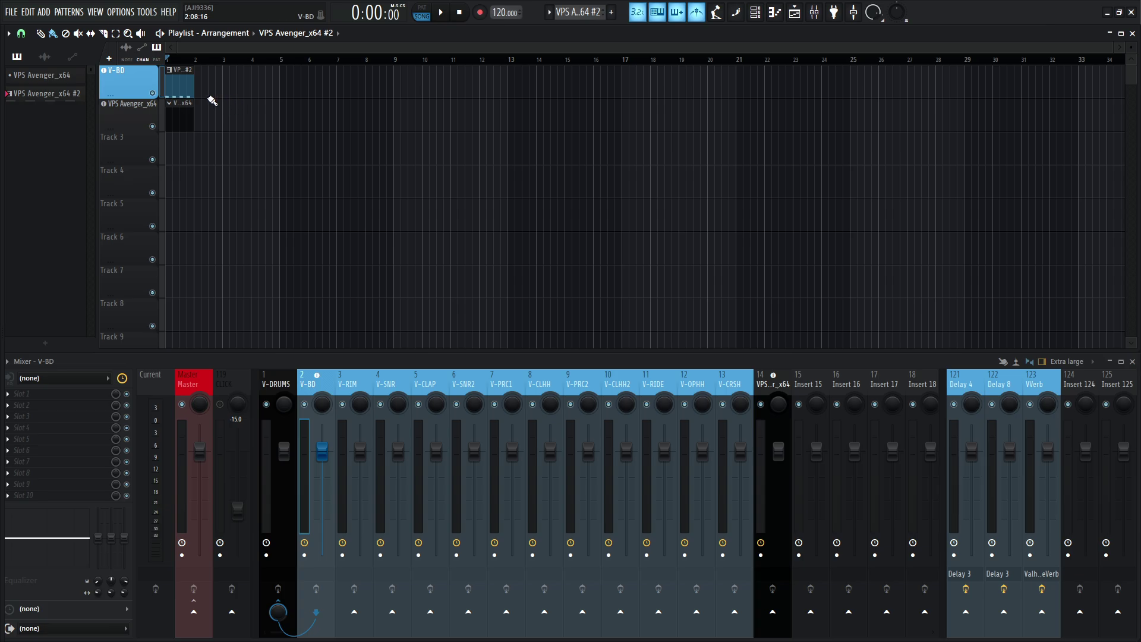
Replace the four C3 notes in V-BD's playlist pattern with a single two-bar C3 note.
{"action": "double_click", "coordinate": [180, 86]}
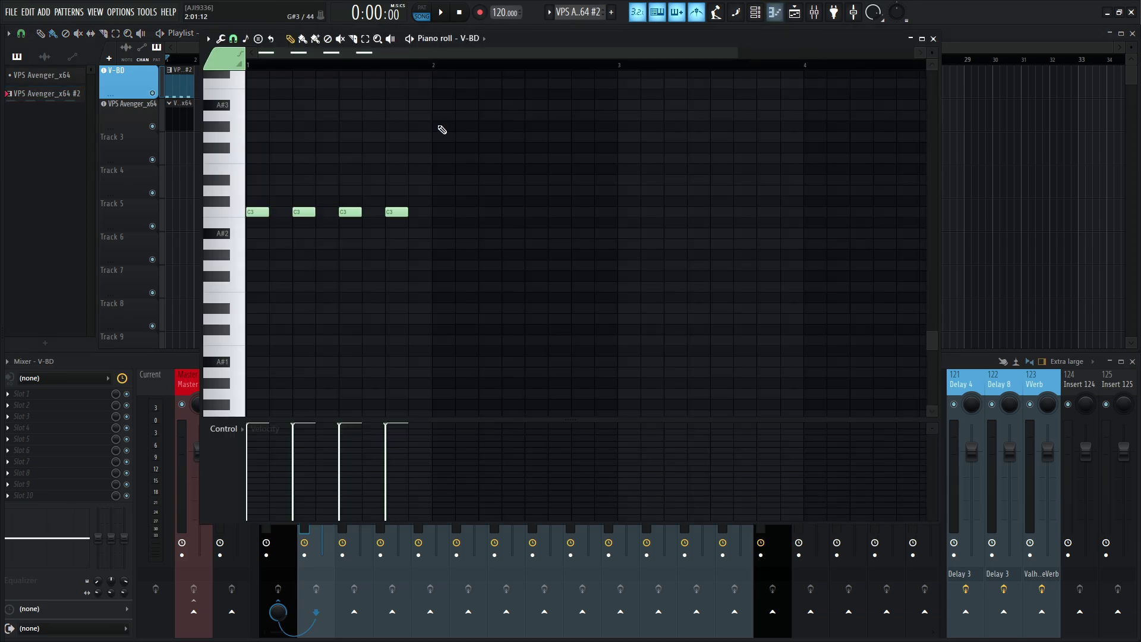
{"action": "right_click", "coordinate": [396, 212]}
{"action": "right_click", "coordinate": [350, 212]}
{"action": "right_click", "coordinate": [304, 212]}
{"action": "mouse_move", "coordinate": [268, 212]}
{"action": "left_mouse_down"}
{"action": "mouse_move", "coordinate": [407, 212]}
{"action": "mouse_move", "coordinate": [561, 181]}
{"action": "mouse_move", "coordinate": [642, 186]}
{"action": "mouse_move", "coordinate": [592, 181]}
{"action": "left_mouse_up"}
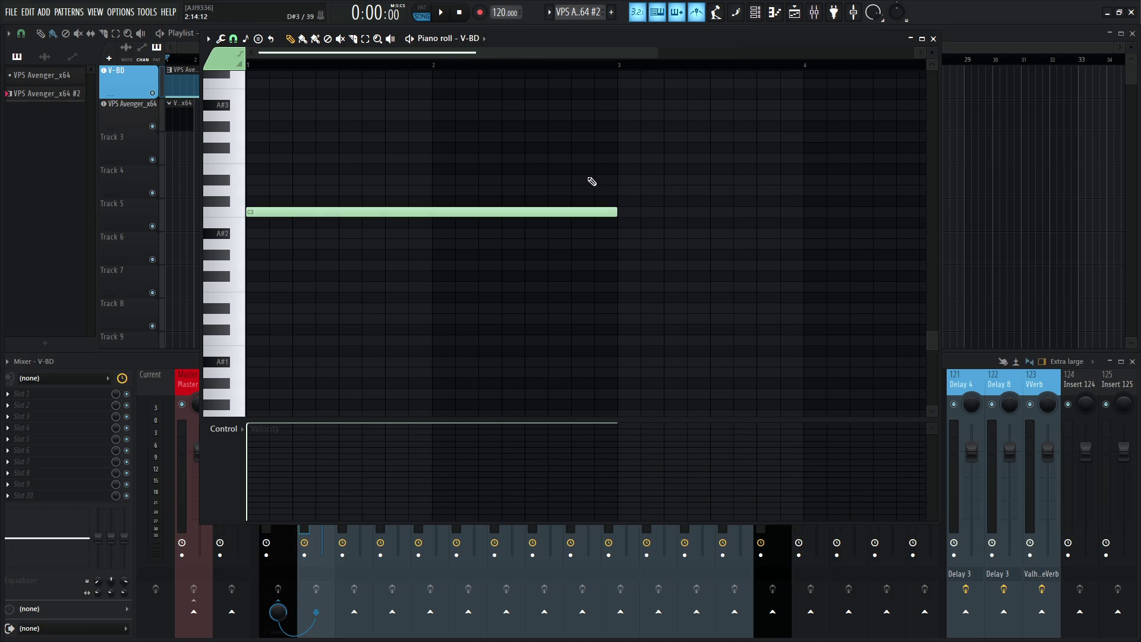
{"action": "left_click", "coordinate": [934, 39]}
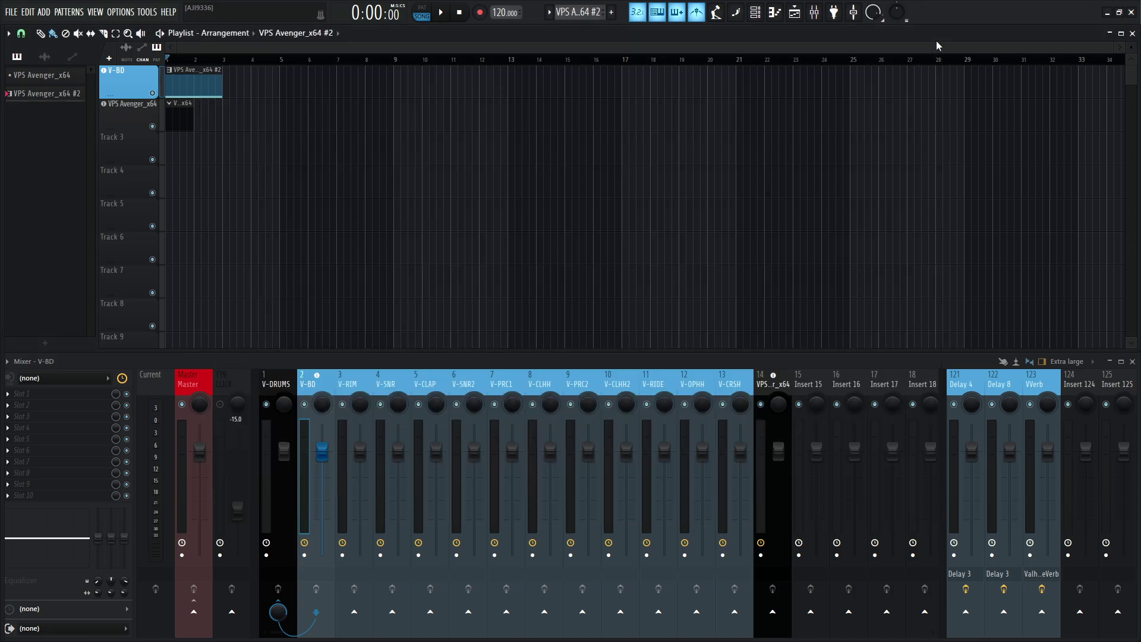
Play the pattern and audition the V-SNR, V-CLHH and V-CLHH2 mixer tracks by soloing and unsoloing each in turn.
{"action": "key", "text": "space"}
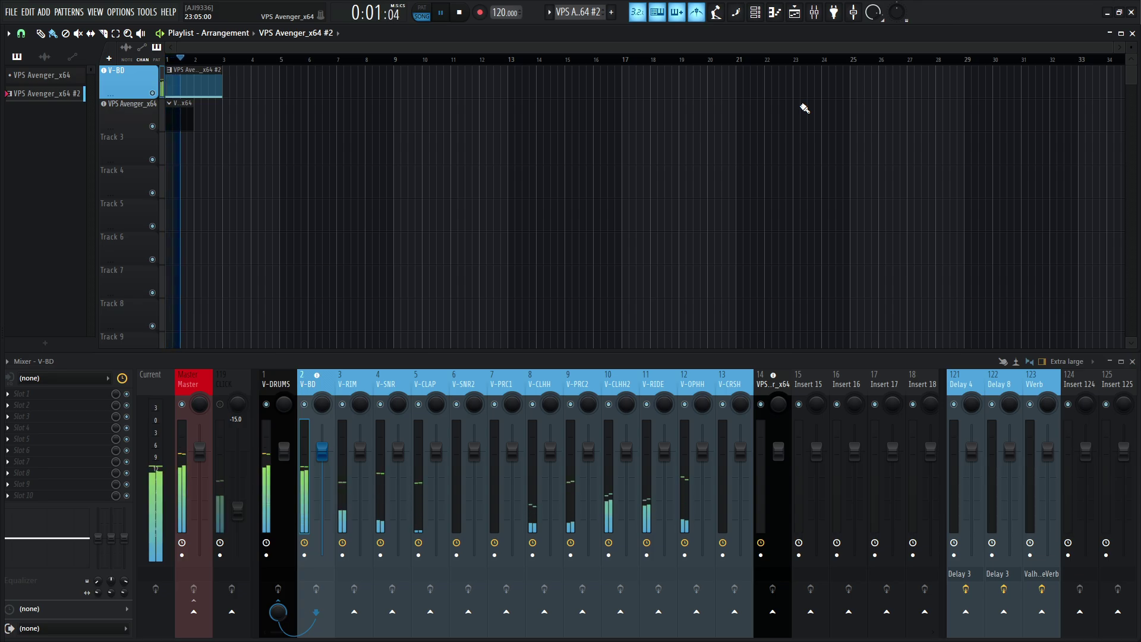
{"action": "key", "text": "space"}
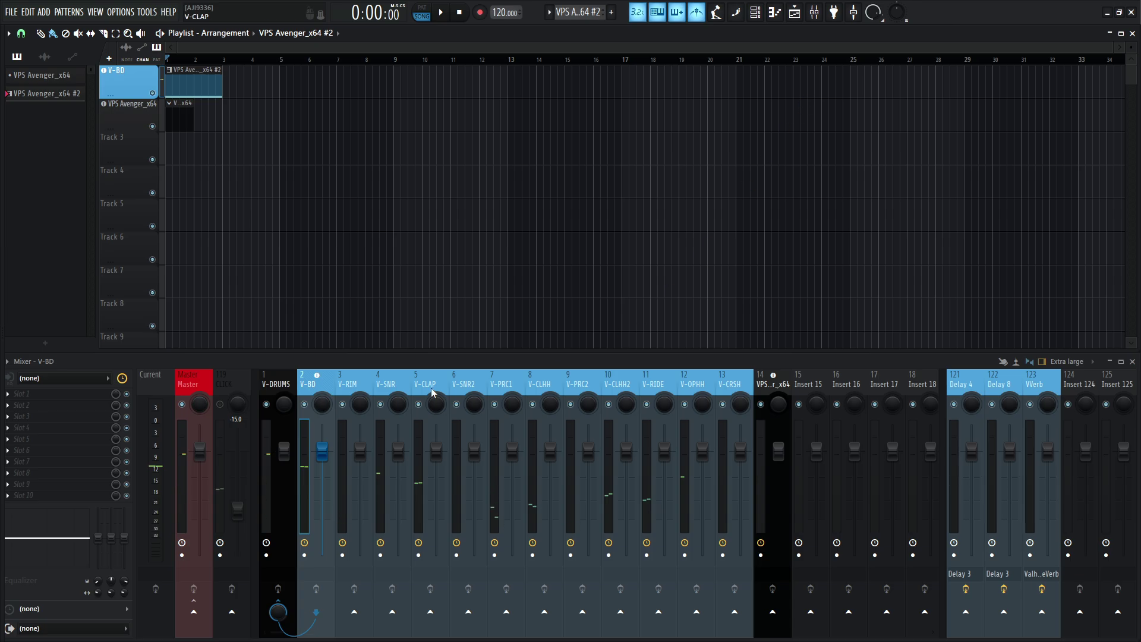
{"action": "key", "text": "space"}
{"action": "right_click", "coordinate": [382, 406]}
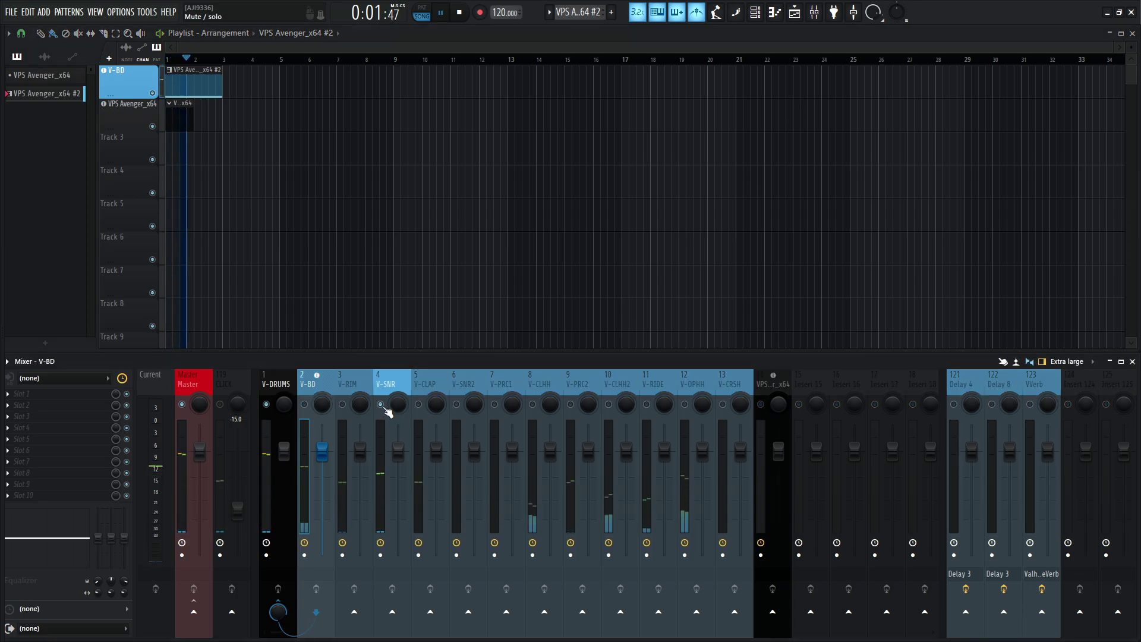
{"action": "right_click", "coordinate": [382, 407]}
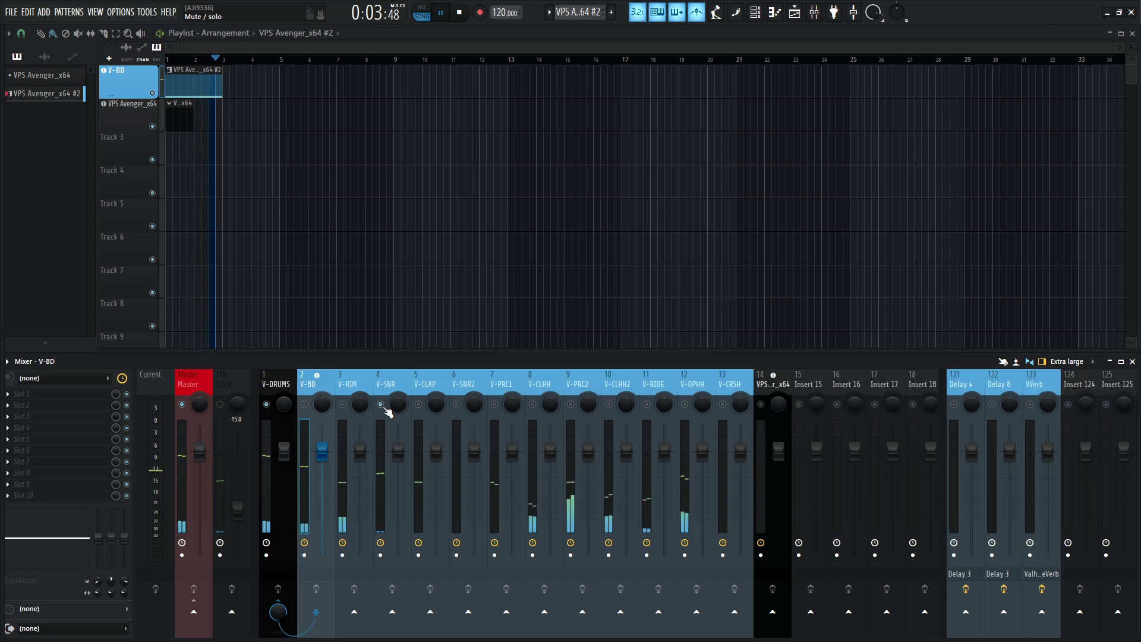
{"action": "right_click", "coordinate": [533, 407]}
{"action": "right_click", "coordinate": [533, 406]}
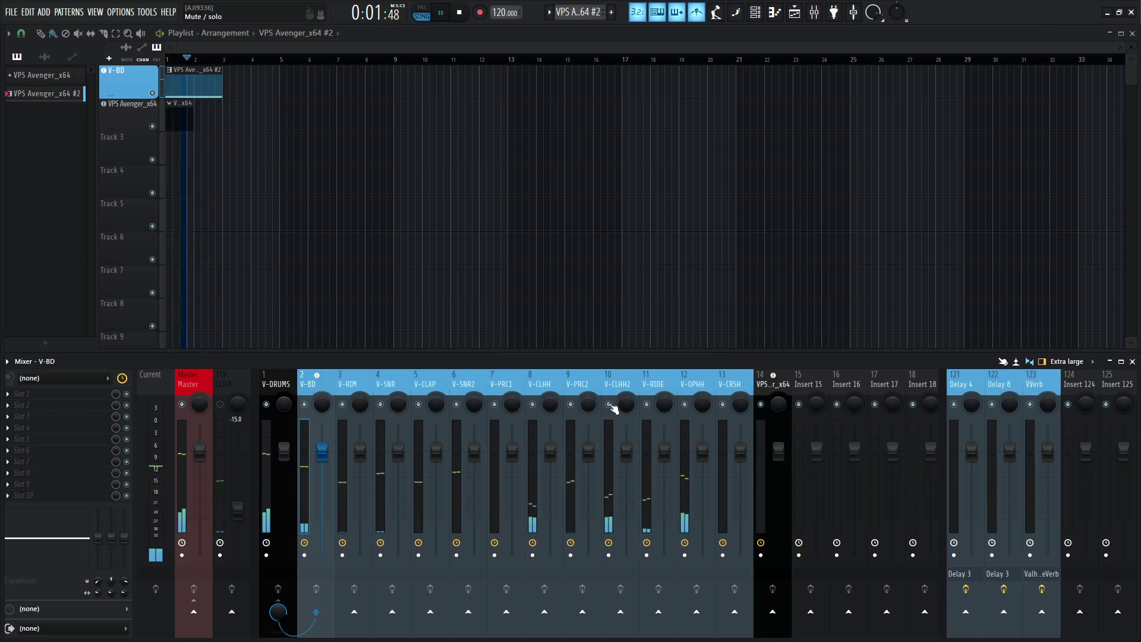
{"action": "right_click", "coordinate": [610, 406]}
{"action": "right_click", "coordinate": [610, 406]}
{"action": "key", "text": "space"}
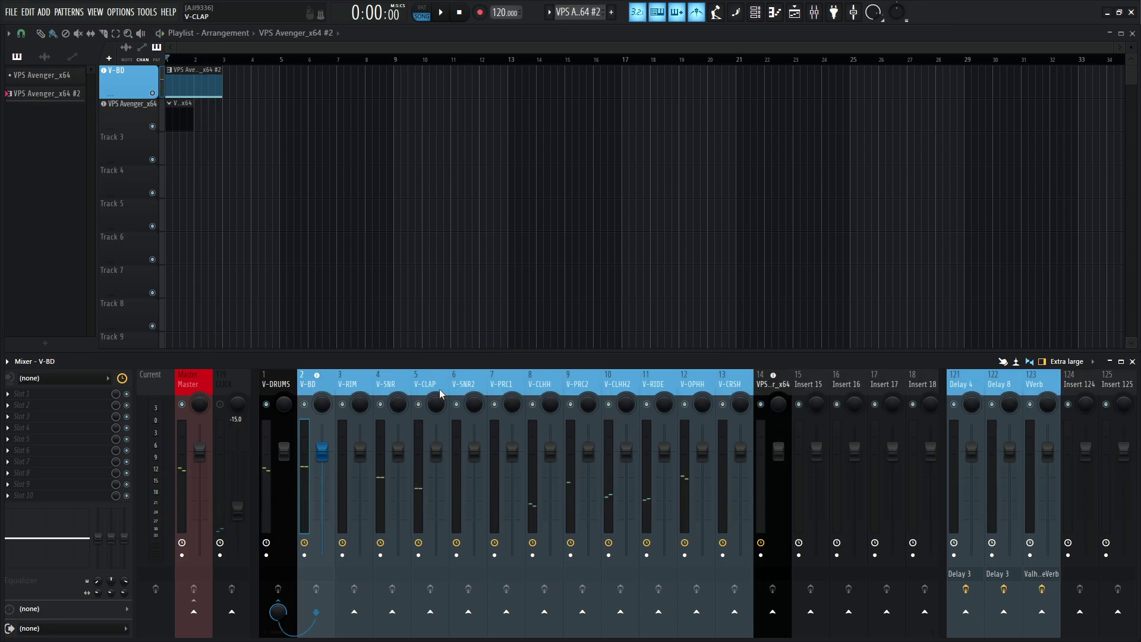
Replay the pattern with V-SNR briefly soloed, restore all tracks and stop playback.
{"action": "key", "text": "space"}
{"action": "right_click", "coordinate": [382, 407]}
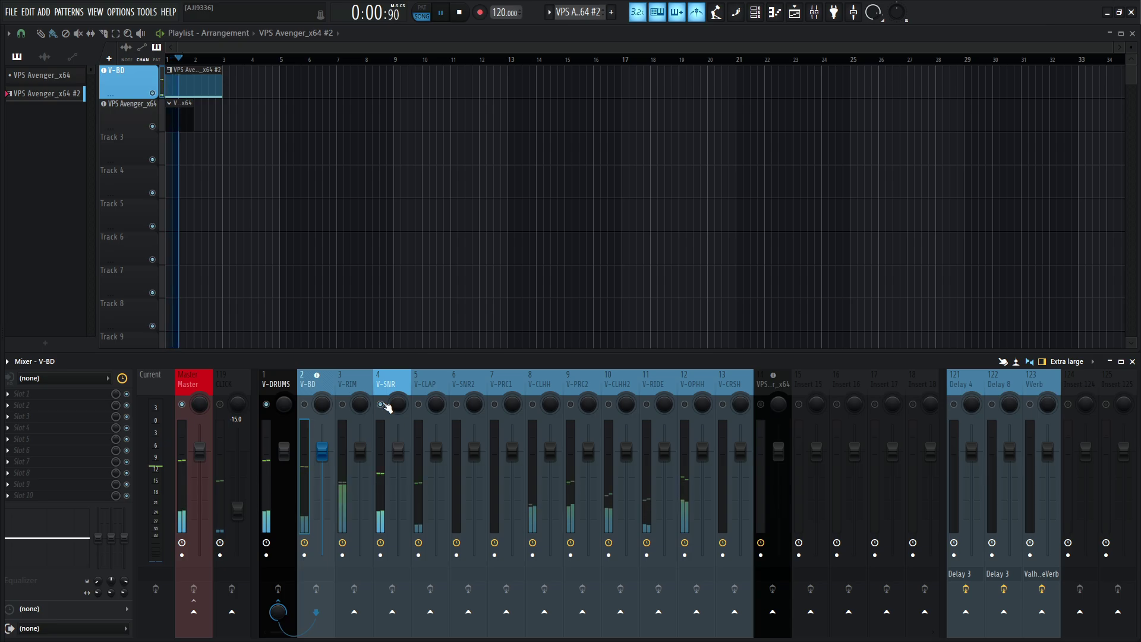
{"action": "right_click", "coordinate": [385, 406]}
{"action": "key", "text": "space"}
Try V-SNR with a 56% send to VVerb during playback and bring the send back down to nothing.
{"action": "left_click", "coordinate": [408, 394]}
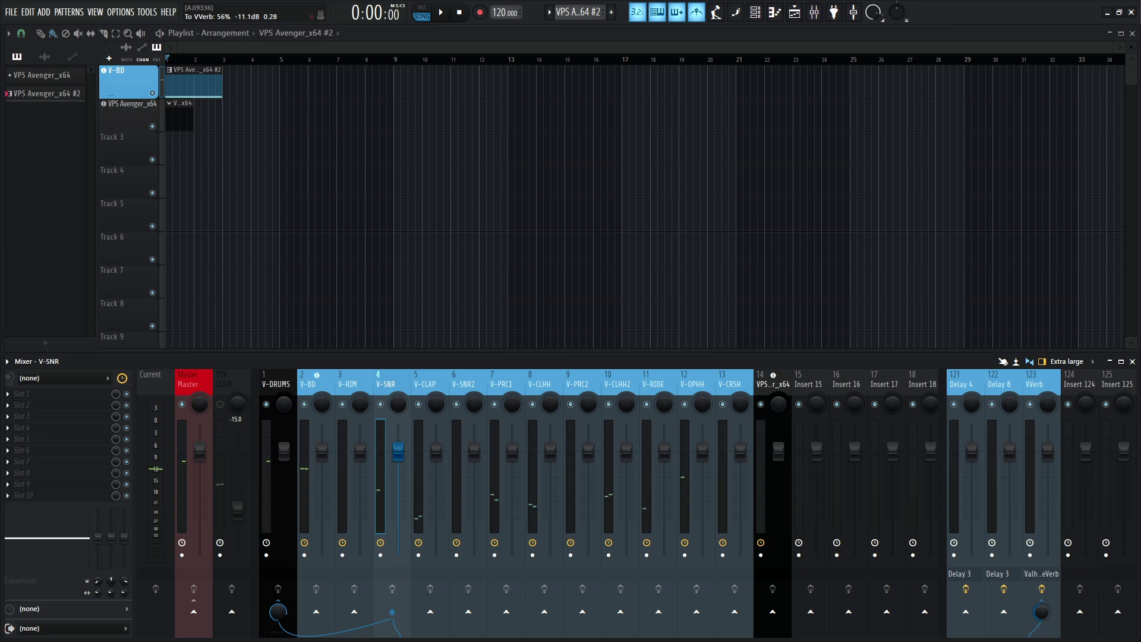
{"action": "key", "text": "space"}
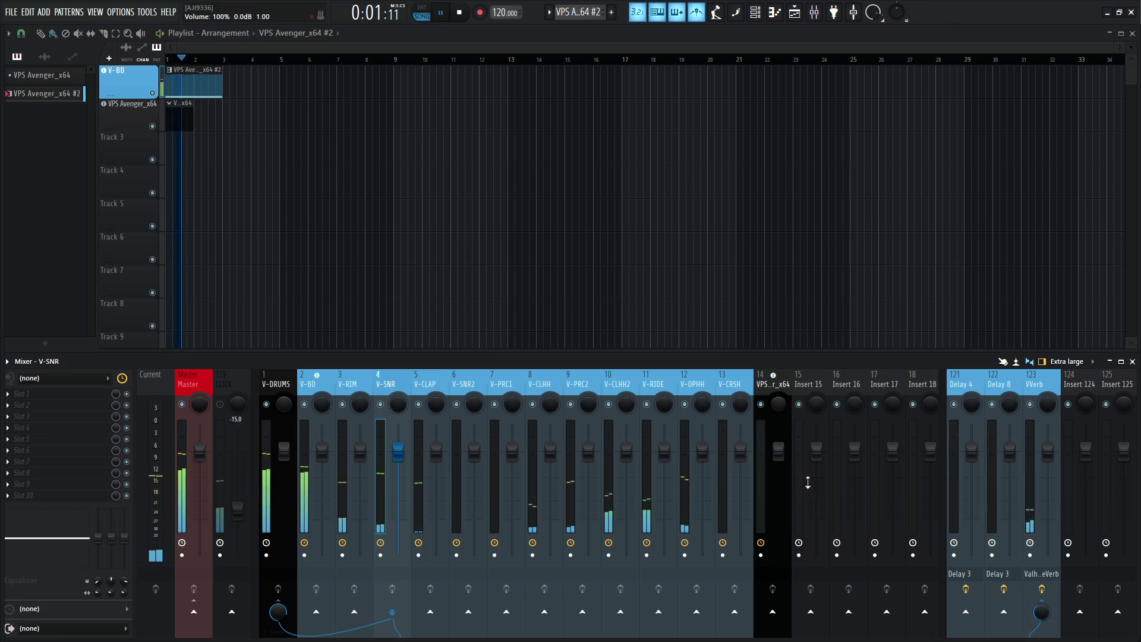
{"action": "left_click_drag", "start_coordinate": [1042, 614], "coordinate": [1041, 637]}
{"action": "key", "text": "space"}
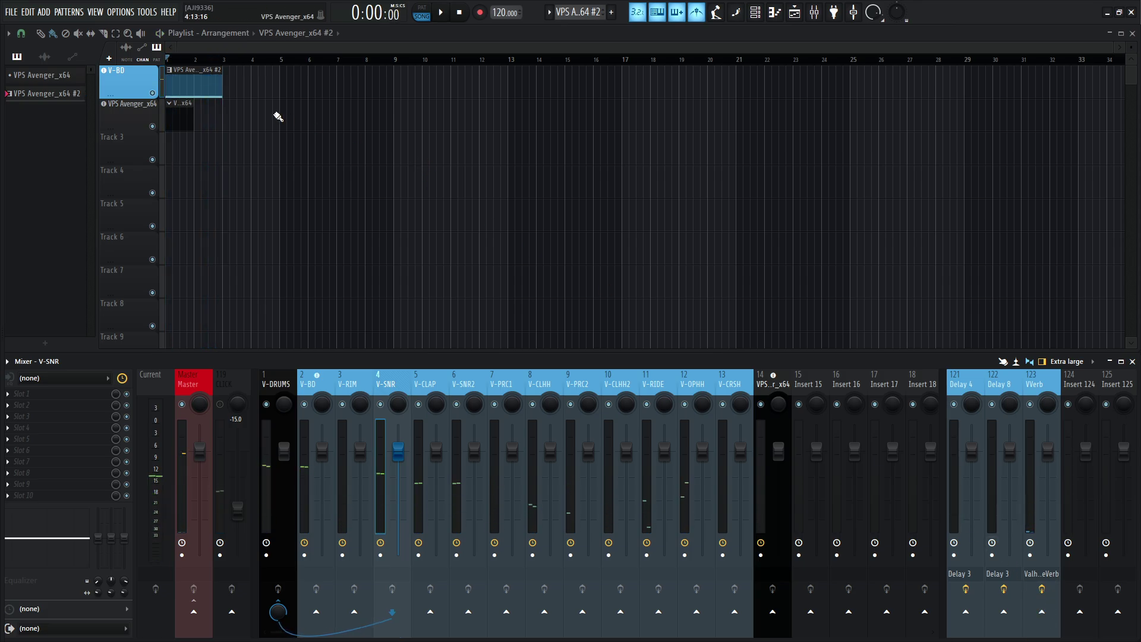
Open V-BD's Avenger interface, compare drum sequencer patterns D and A, and reposition the window.
{"action": "left_click", "coordinate": [141, 86]}
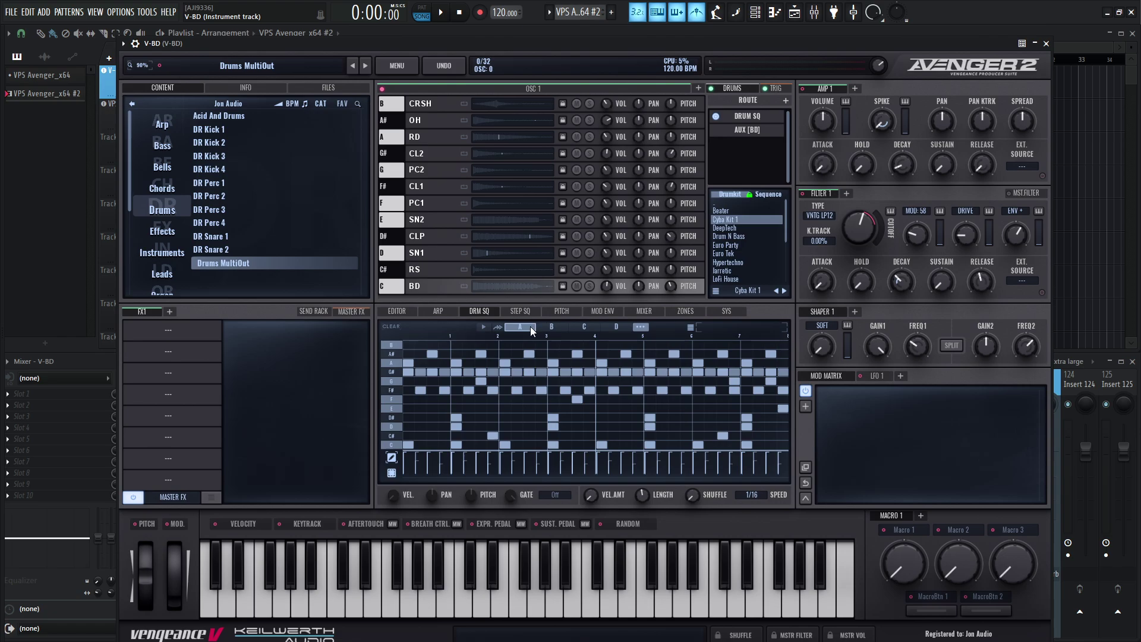
{"action": "left_click", "coordinate": [591, 326]}
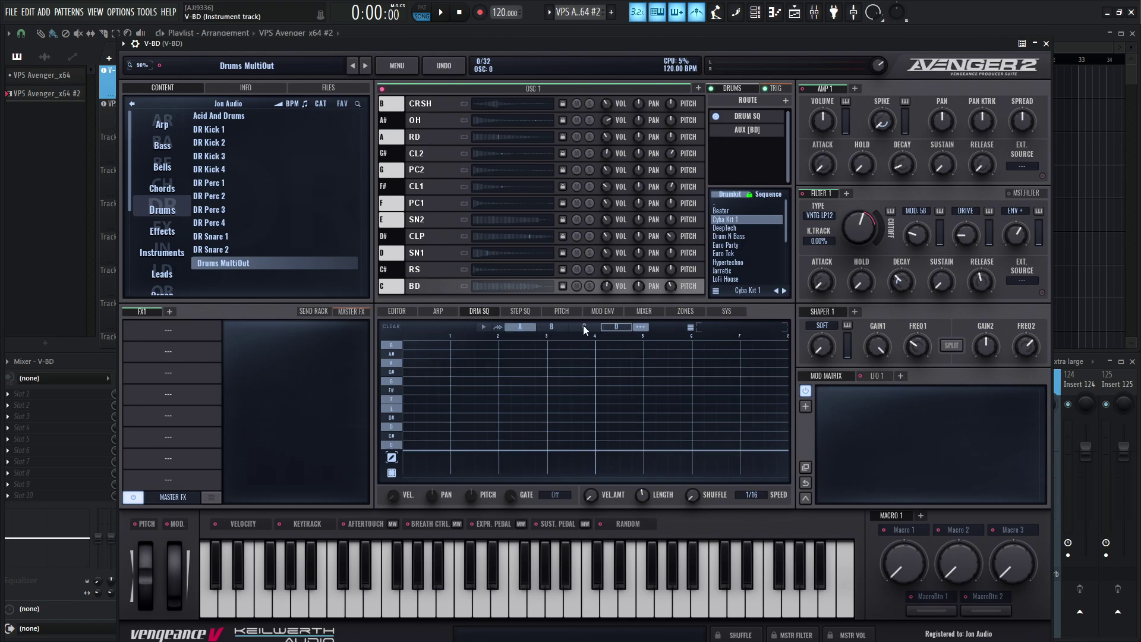
{"action": "left_click", "coordinate": [529, 326]}
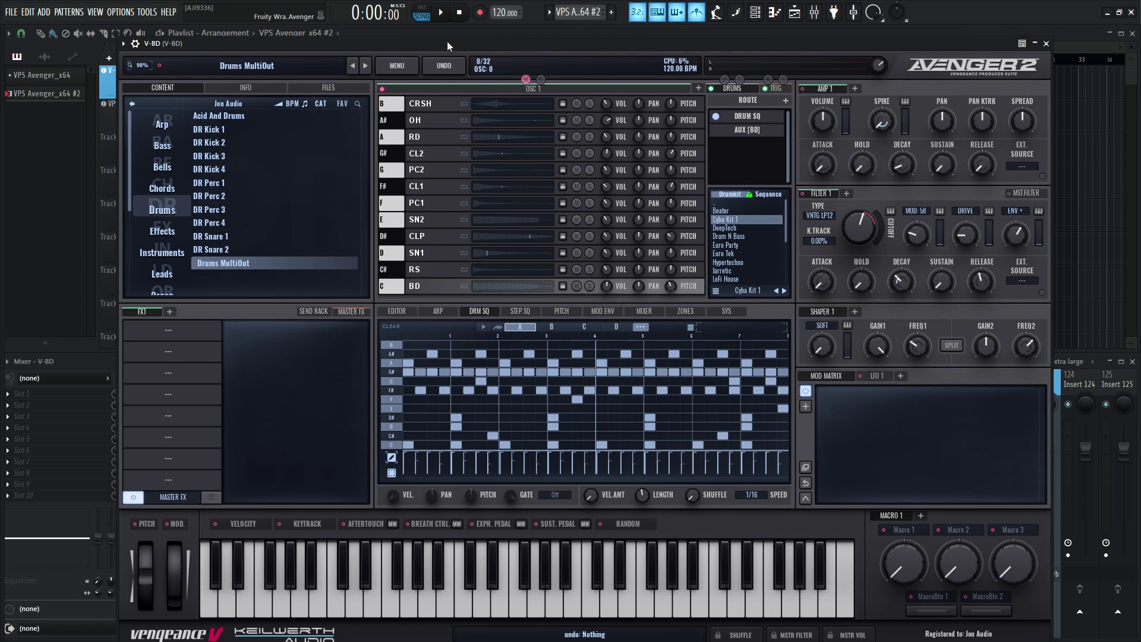
{"action": "mouse_move", "coordinate": [447, 41]}
{"action": "left_mouse_down"}
{"action": "mouse_move", "coordinate": [559, 87]}
{"action": "mouse_move", "coordinate": [461, 36]}
{"action": "left_mouse_up"}
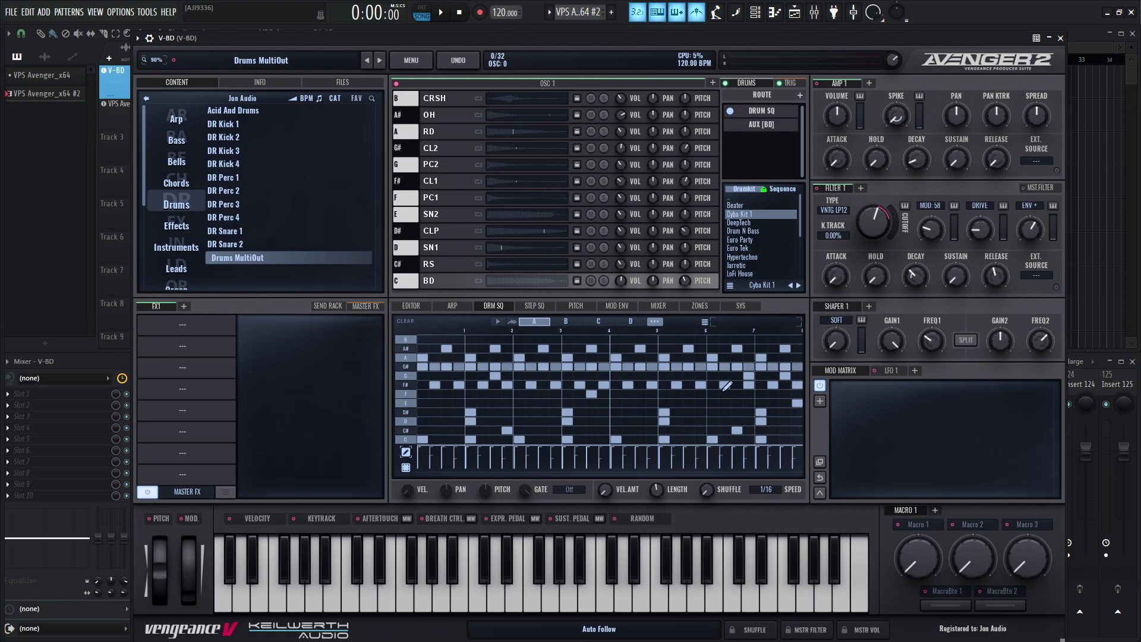
Fill the kick row of drum sequencer pattern B with Fill 4th and return to pattern A.
{"action": "left_click", "coordinate": [567, 321]}
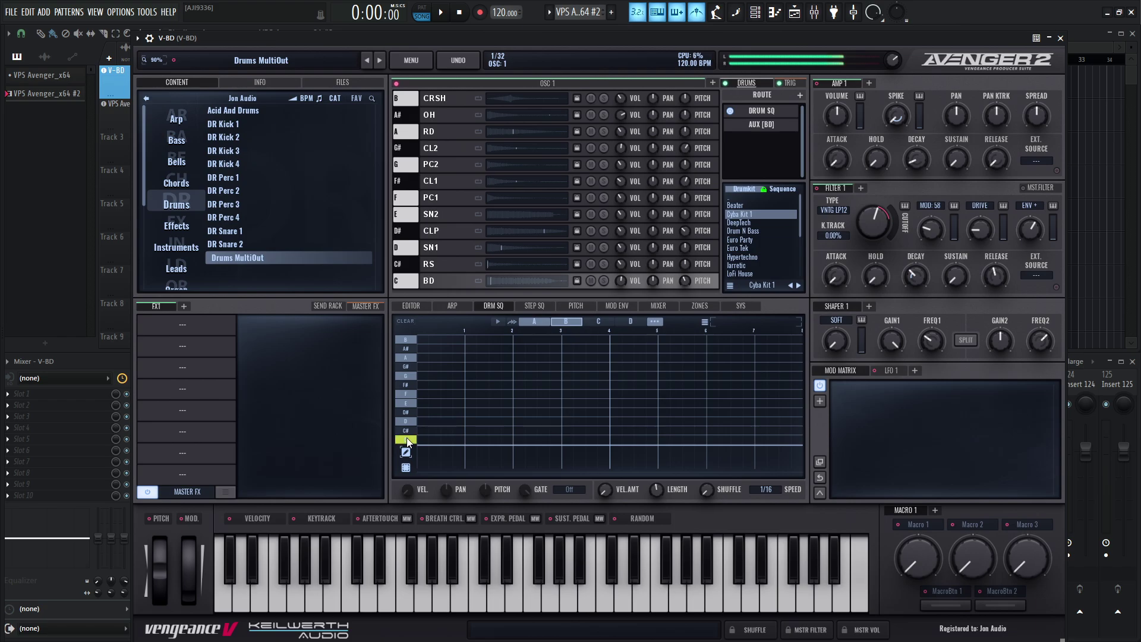
{"action": "right_click", "coordinate": [427, 441]}
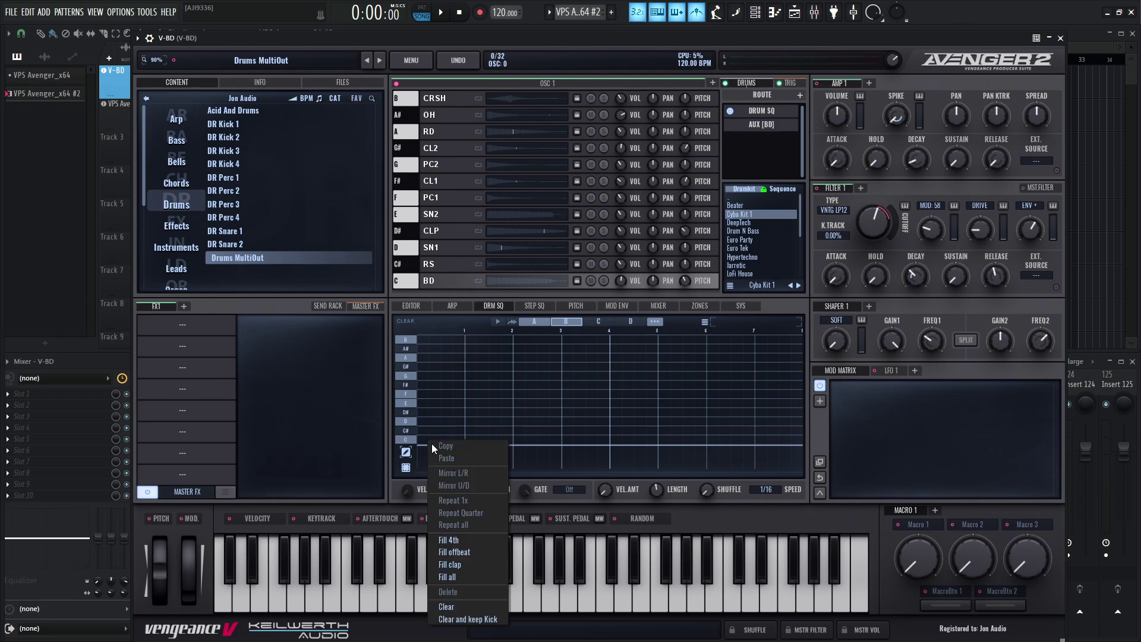
{"action": "left_click", "coordinate": [472, 541]}
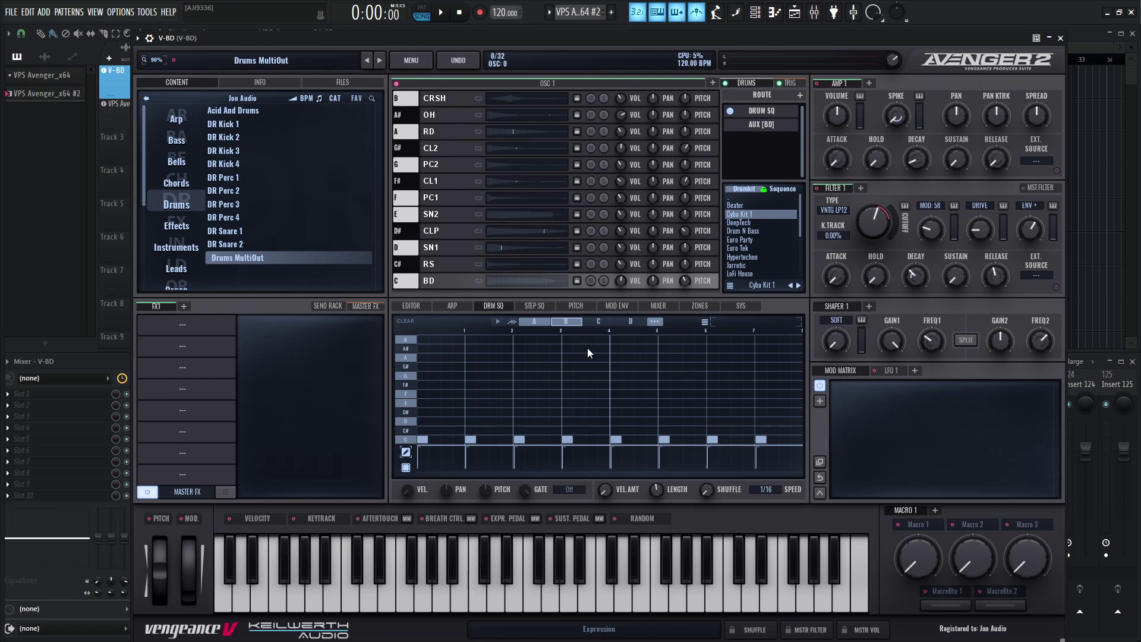
{"action": "left_click", "coordinate": [536, 321]}
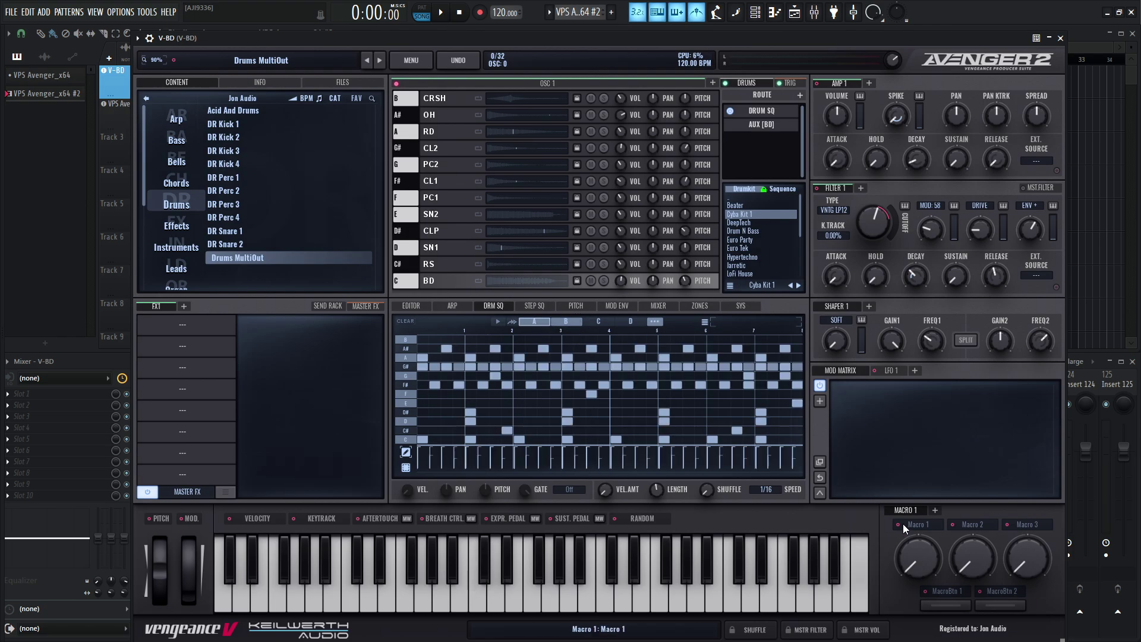
Try modulating DrumSQ Pattern from Macro 1 with an amount of 100, sweep the macro, and clear the assignment.
{"action": "left_click_drag", "start_coordinate": [903, 523], "coordinate": [526, 319]}
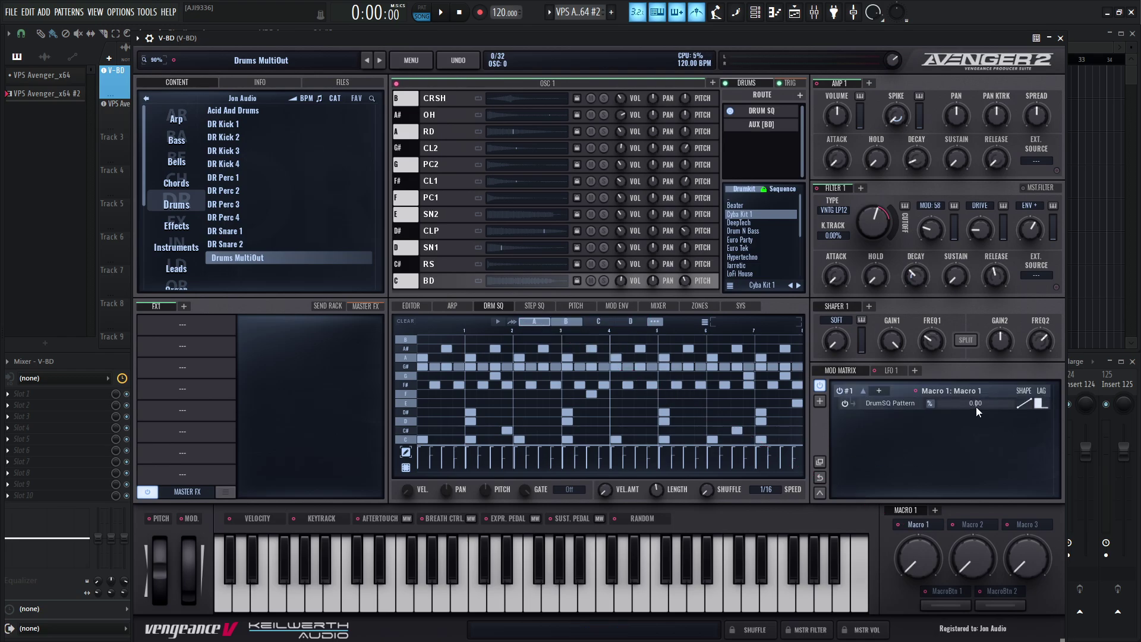
{"action": "left_click_drag", "start_coordinate": [976, 406], "coordinate": [1093, 390]}
{"action": "left_click_drag", "start_coordinate": [917, 569], "coordinate": [913, 636]}
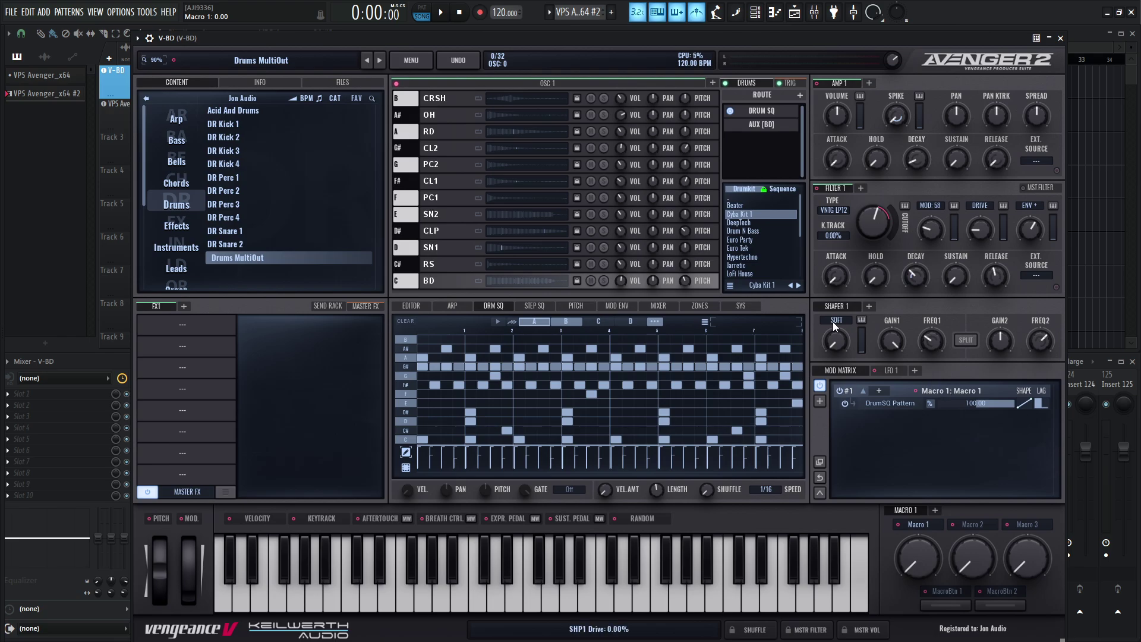
{"action": "right_click", "coordinate": [950, 390]}
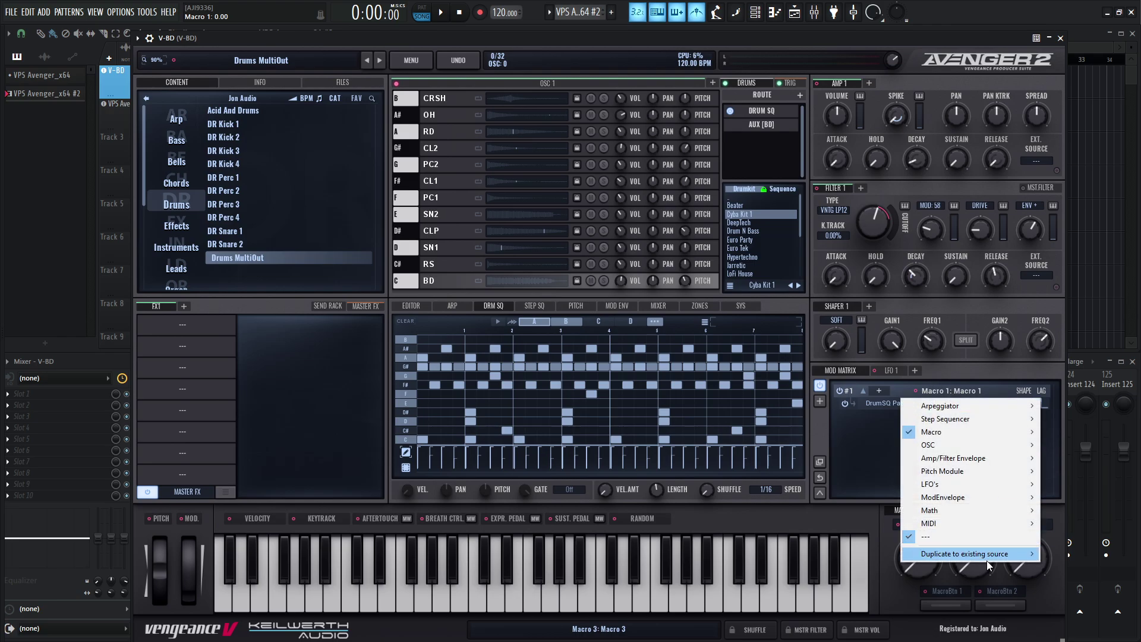
{"action": "left_click", "coordinate": [969, 538]}
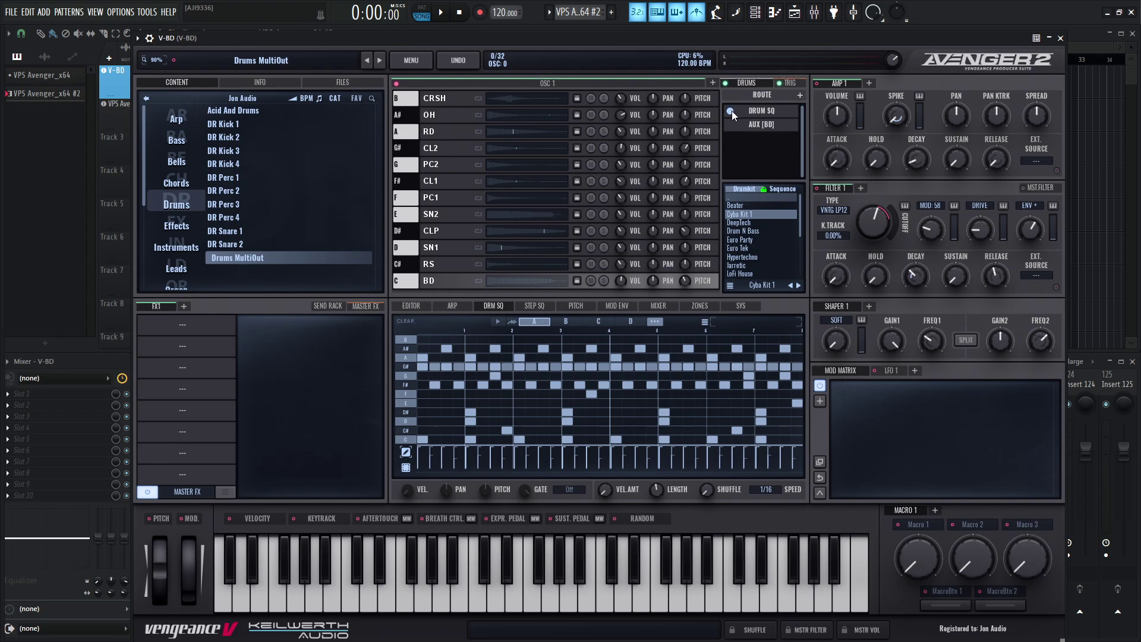
Close the Avenger interface and delete the long C3 note in V-BD's piano roll.
{"action": "left_click", "coordinate": [1061, 38]}
{"action": "double_click", "coordinate": [211, 92]}
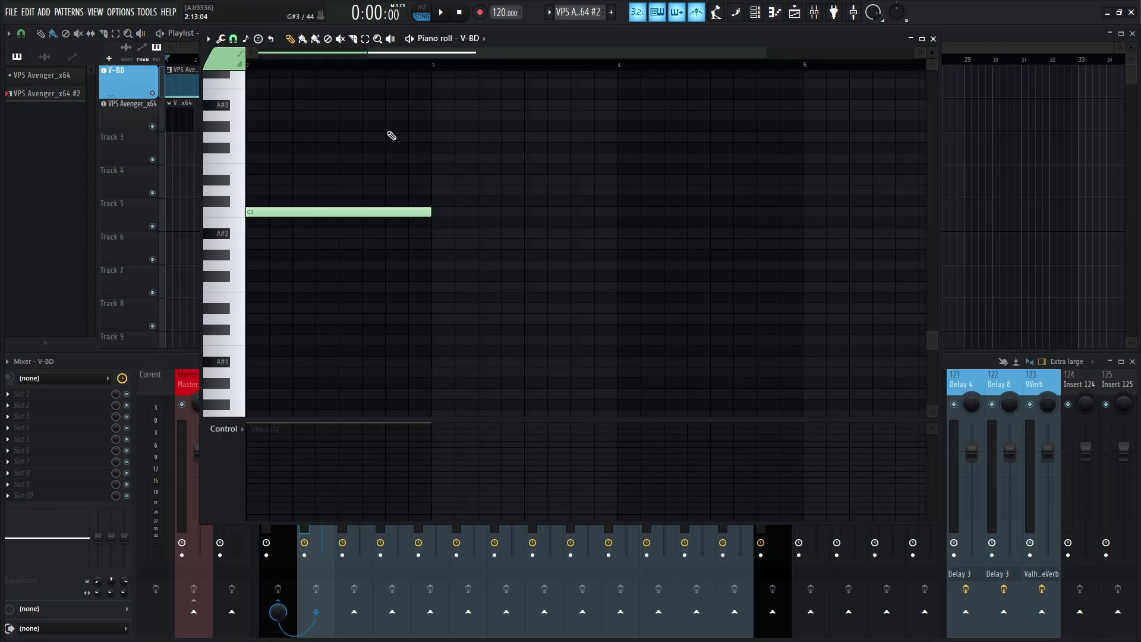
{"action": "key", "text": "z"}
{"action": "key", "text": "z"}
{"action": "key", "text": "z"}
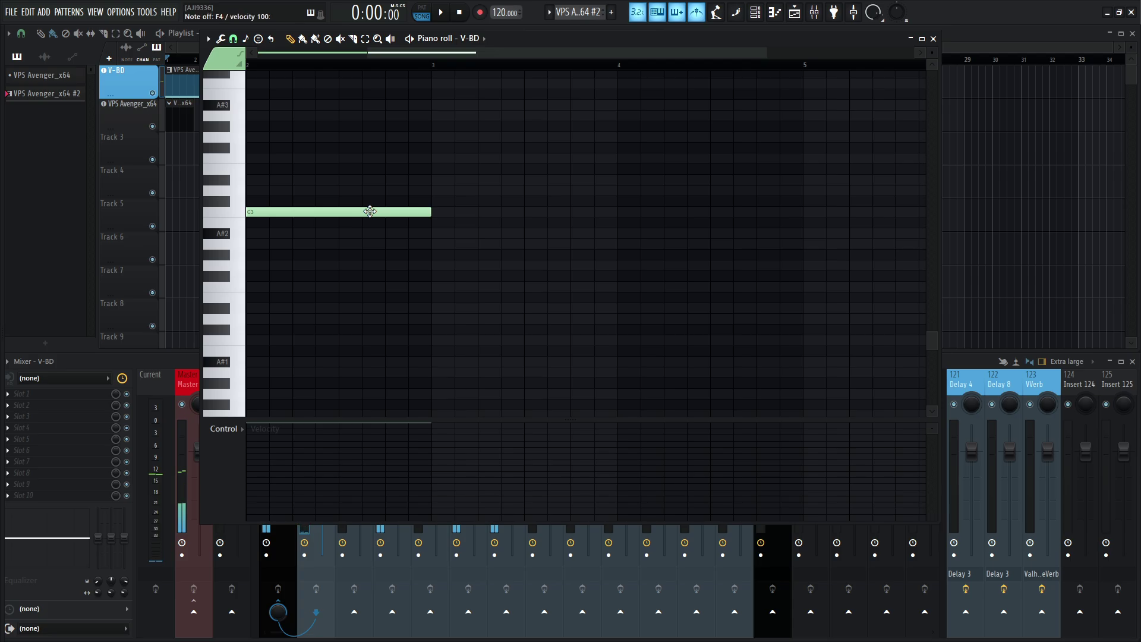
{"action": "scroll", "coordinate": [295, 231], "scroll_direction": "up", "scroll_amount": 3}
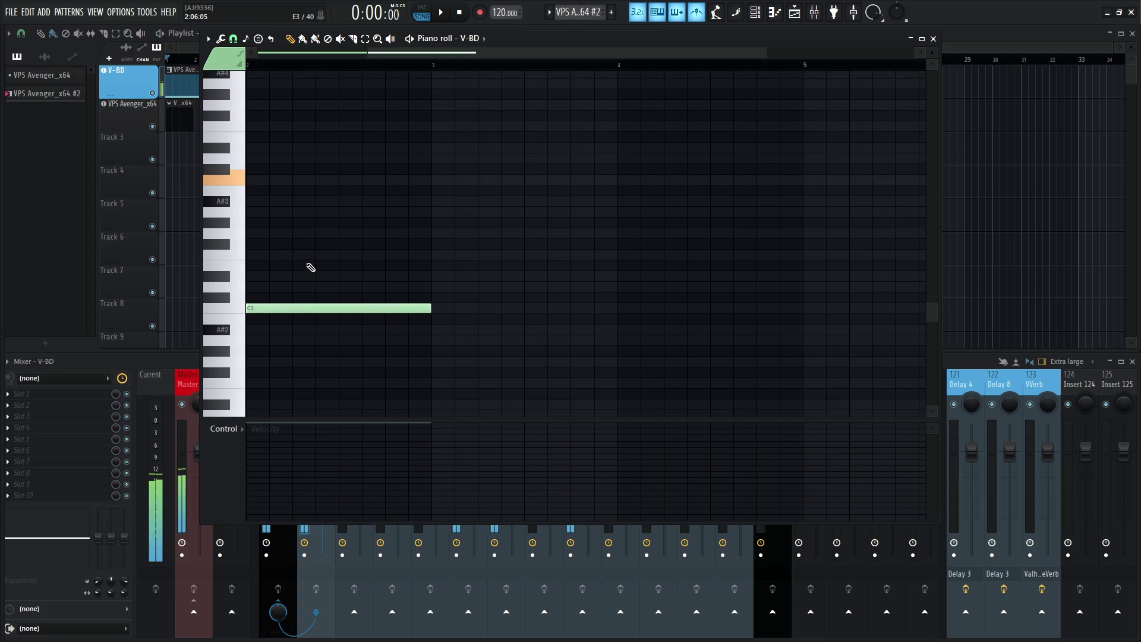
{"action": "right_click", "coordinate": [283, 309]}
{"action": "right_click", "coordinate": [283, 310]}
{"action": "left_click", "coordinate": [244, 310]}
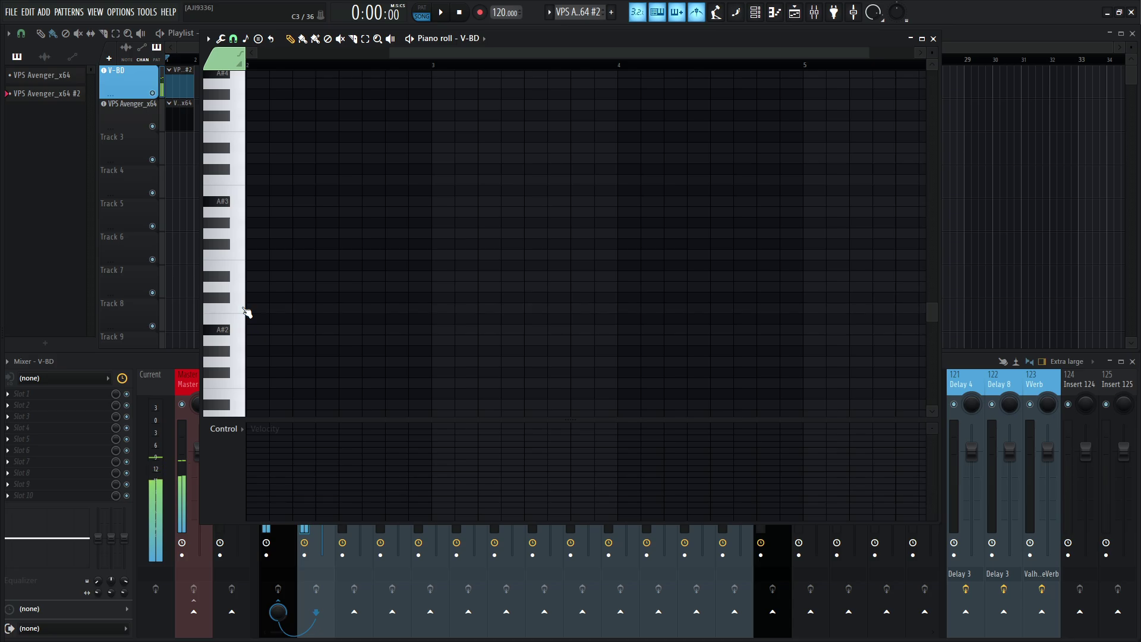
Play V-BD live with single notes and combinations from C3 upward, including D3, E3 and F3, to audition the drum triggers.
{"action": "key", "text": "x"}
{"action": "key", "text": "c"}
{"action": "key", "text": "z"}
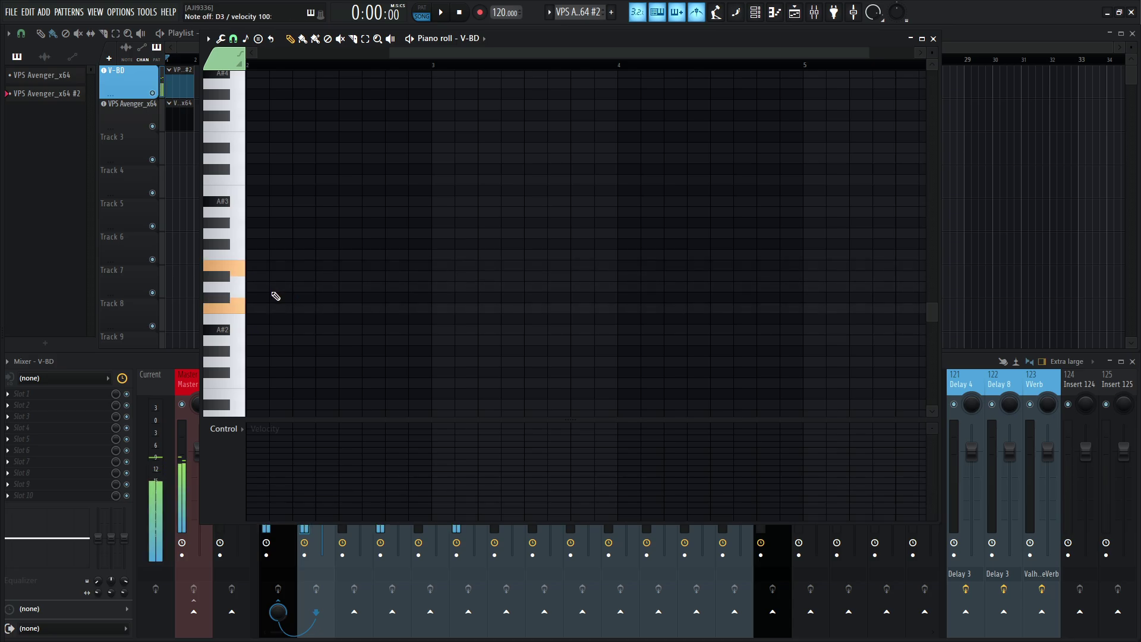
{"action": "key", "text": "b"}
{"action": "key", "text": "m"}
{"action": "key", "text": "n"}
{"action": "key", "text": "b"}
{"action": "key", "text": "x"}
{"action": "key", "text": "z"}
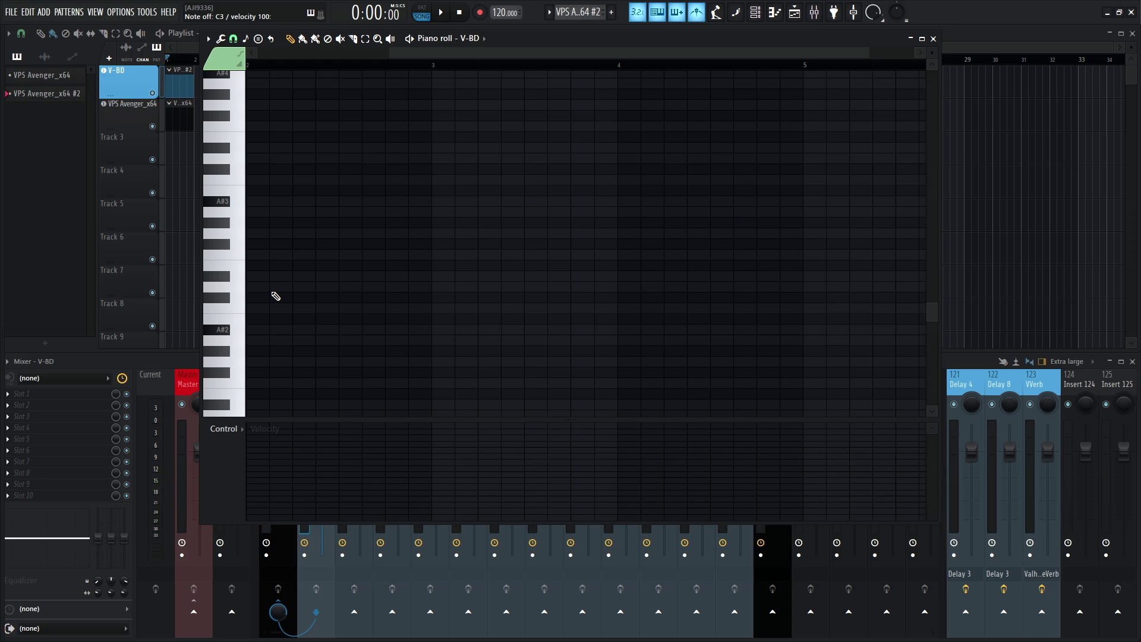
{"action": "key", "text": "z"}
{"action": "key", "text": "v"}
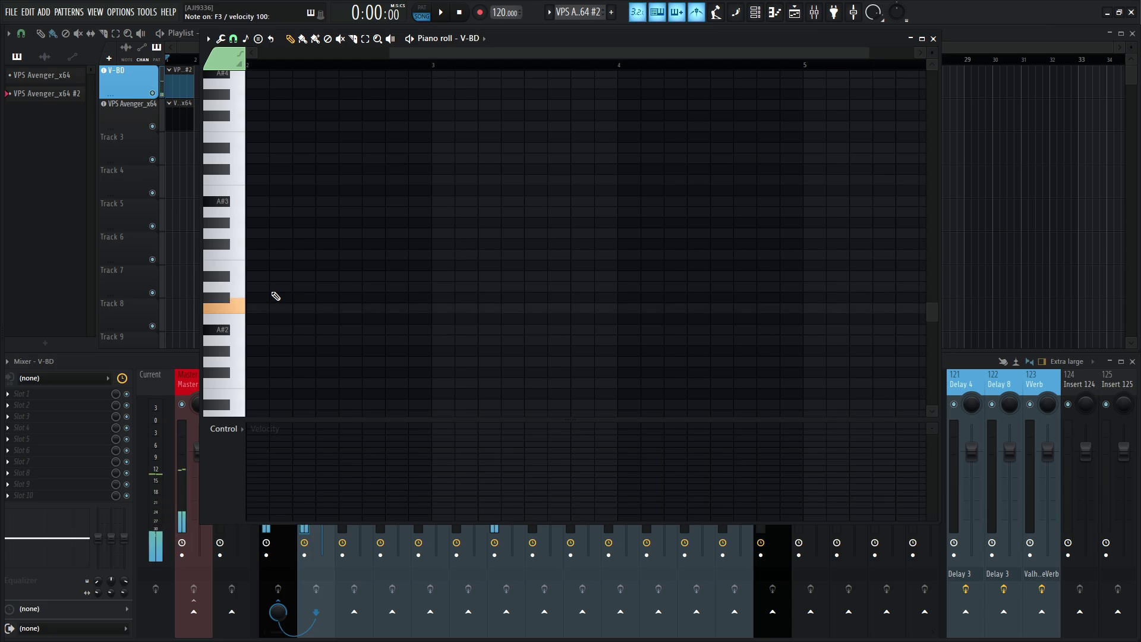
{"action": "key", "text": "v"}
{"action": "key", "text": "c"}
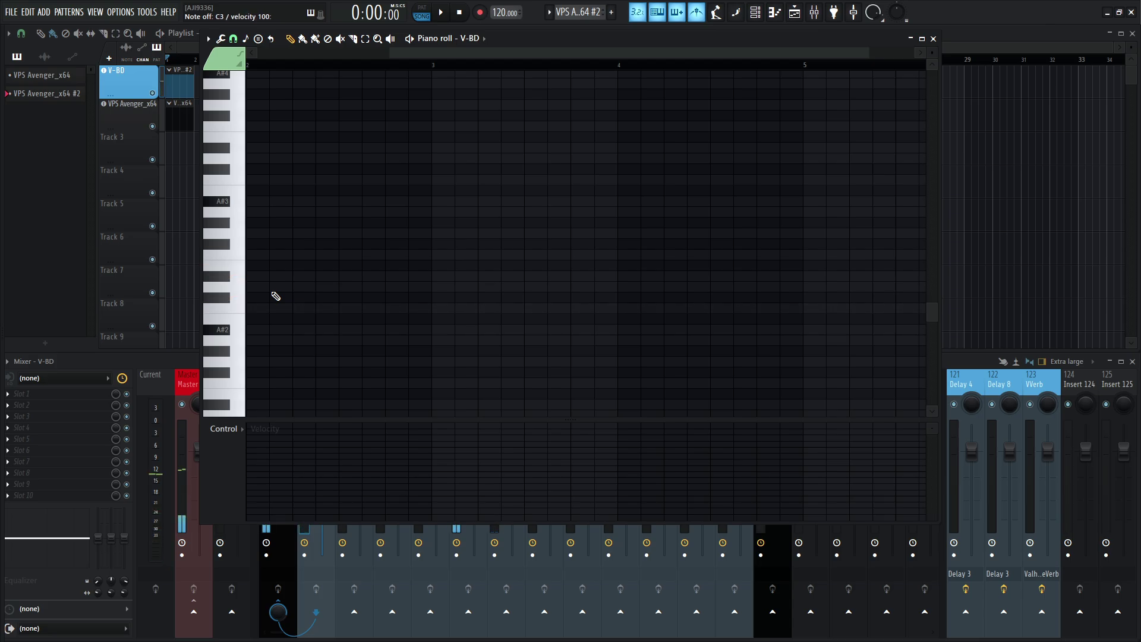
{"action": "key", "text": "z"}
{"action": "key", "text": "v"}
{"action": "key", "text": "c"}
{"action": "key", "text": "v"}
{"action": "key", "text": "v"}
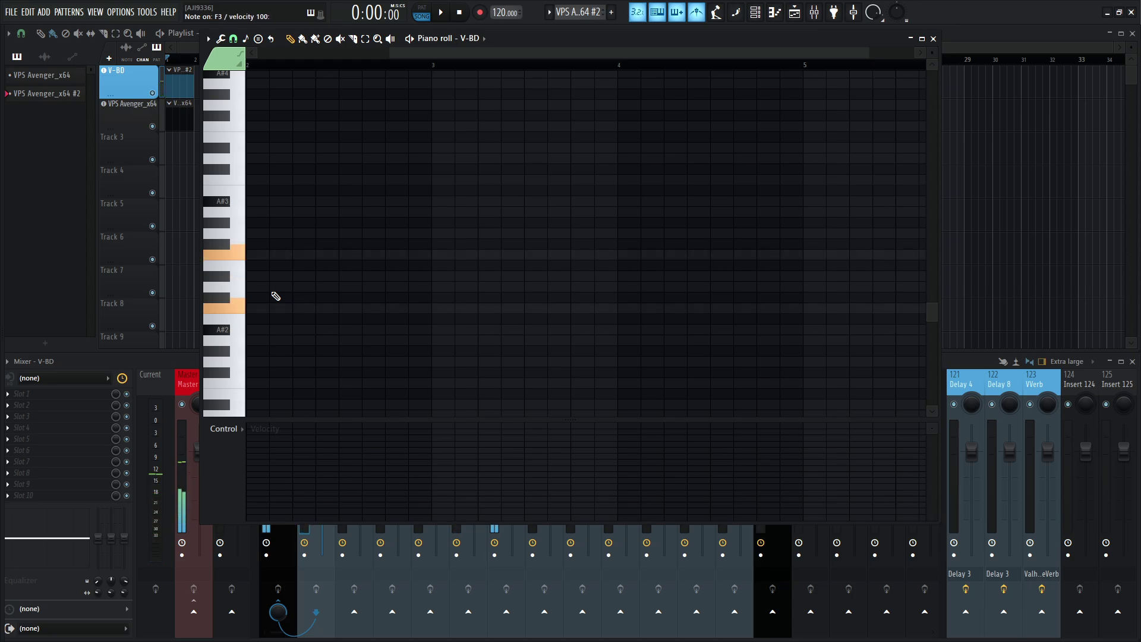
{"action": "key", "text": "c"}
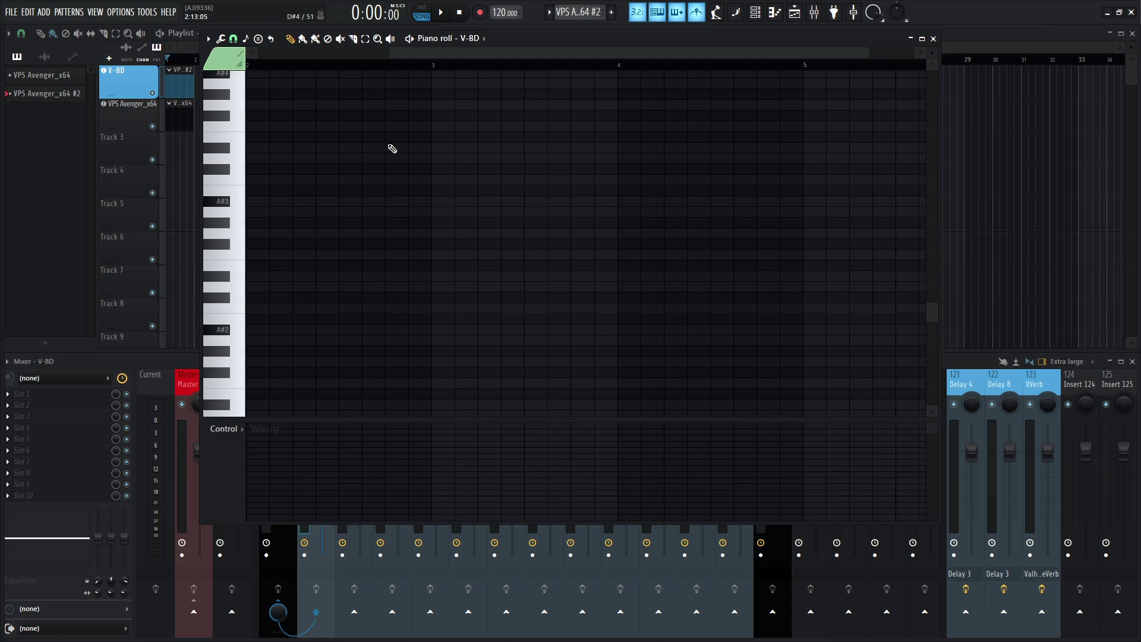
Place four short C3 notes, one on each beat of bar 2 in V-BD's piano roll, and briefly start playback.
{"action": "left_click", "coordinate": [257, 308]}
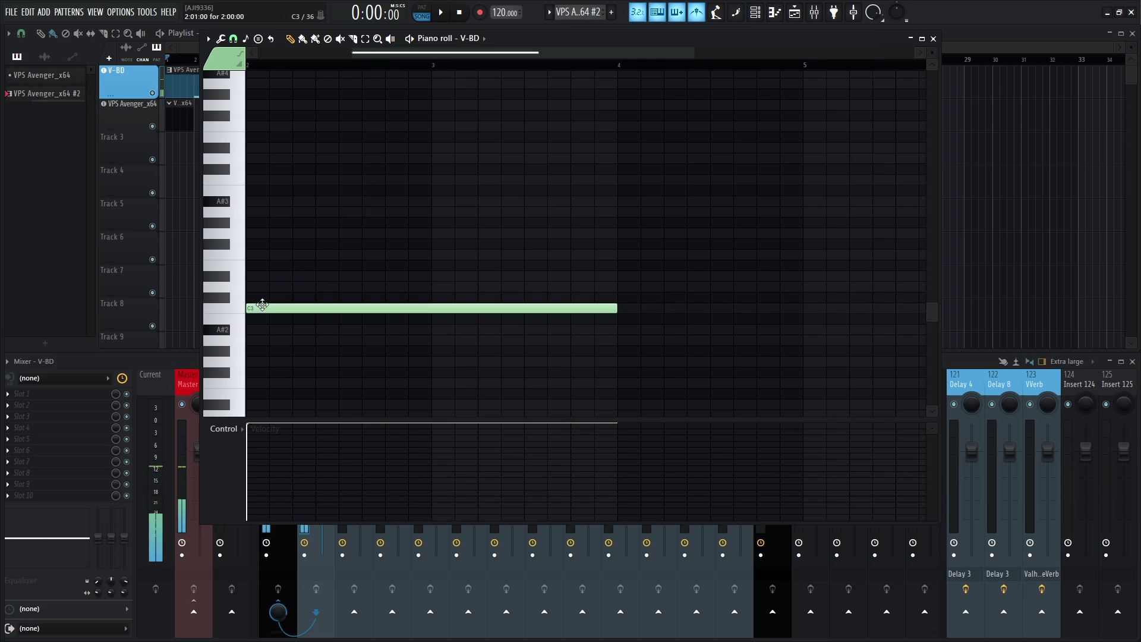
{"action": "left_click_drag", "start_coordinate": [617, 308], "coordinate": [302, 325]}
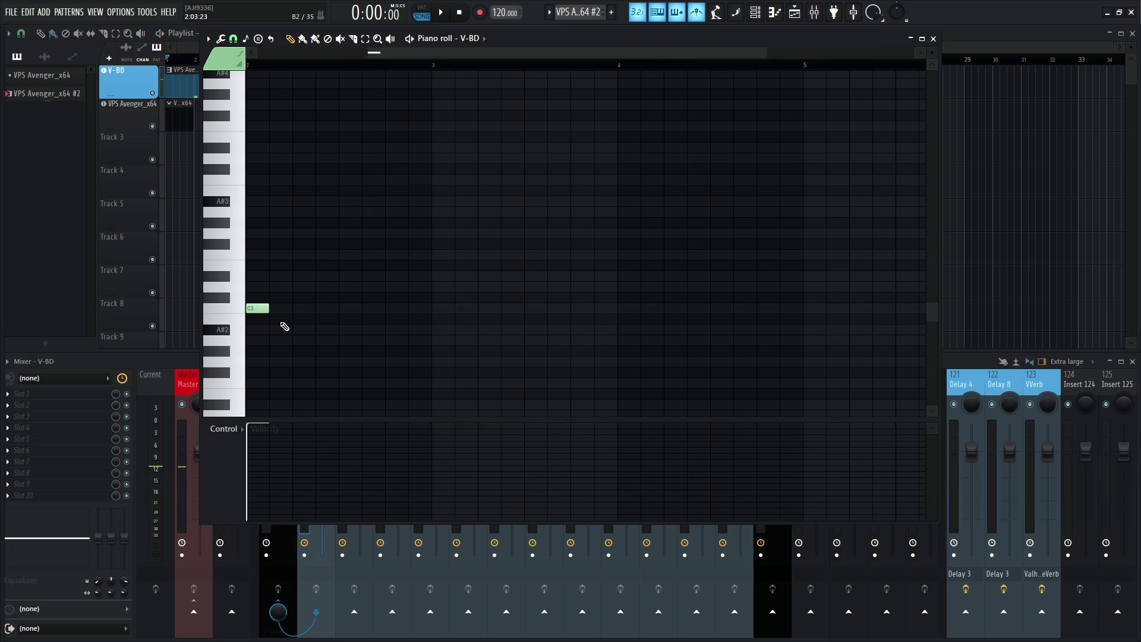
{"action": "left_click", "coordinate": [303, 309]}
{"action": "left_click", "coordinate": [349, 309]}
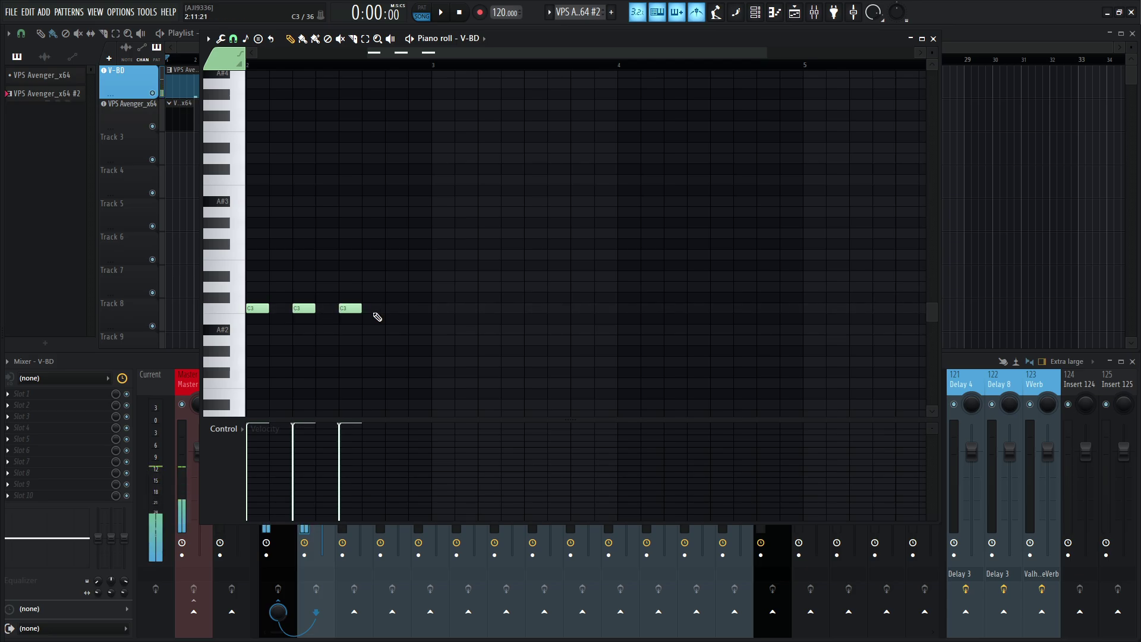
{"action": "left_click", "coordinate": [395, 310]}
{"action": "key", "text": "space"}
{"action": "key", "text": "space"}
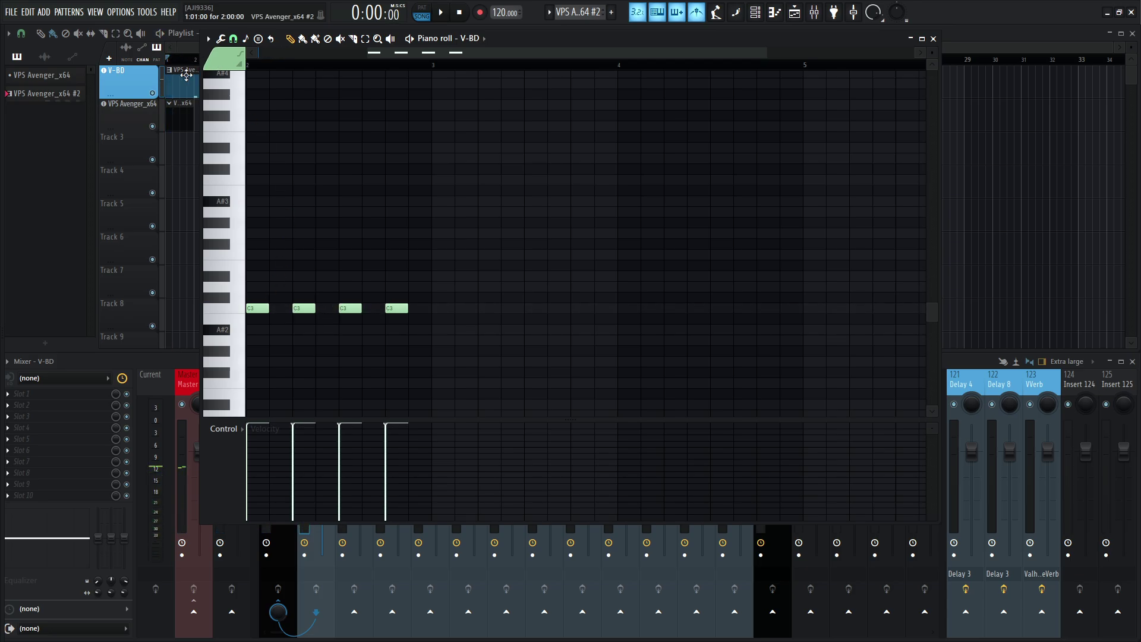
Move the four notes to the start of bar 1 at pitch C3 and play them back.
{"action": "scroll", "coordinate": [390, 265], "scroll_direction": "down", "scroll_amount": 2}
{"action": "left_click_drag", "start_coordinate": [493, 252], "coordinate": [128, 322]}
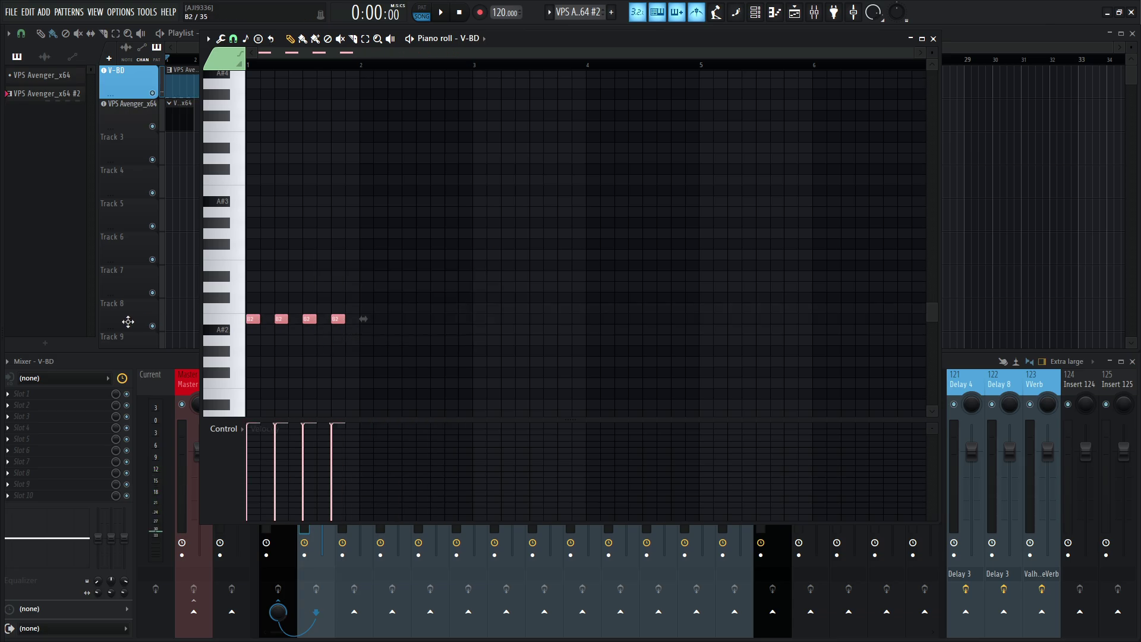
{"action": "key", "text": "shift+Up"}
{"action": "key", "text": "space"}
Audition the drum keys around E3 and D3 and add D3 notes on beats 2 and 4 of bar 1.
{"action": "scroll", "coordinate": [275, 269], "scroll_direction": "up", "scroll_amount": 2}
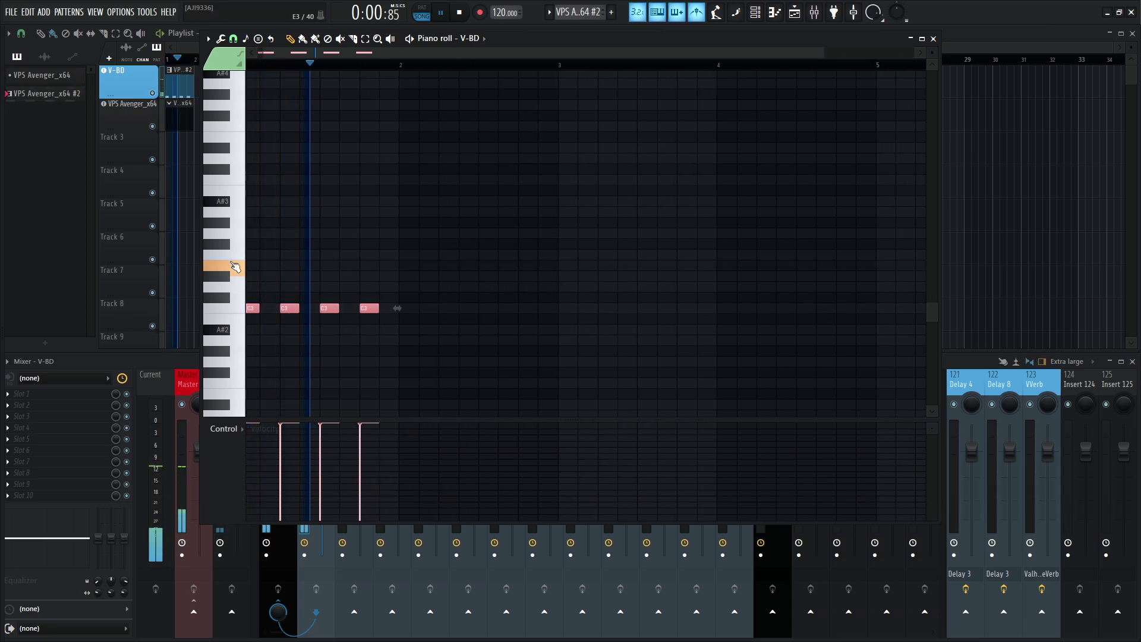
{"action": "mouse_move", "coordinate": [233, 256]}
{"action": "left_mouse_down"}
{"action": "mouse_move", "coordinate": [226, 220]}
{"action": "mouse_move", "coordinate": [229, 287]}
{"action": "left_mouse_up"}
{"action": "left_click", "coordinate": [289, 286]}
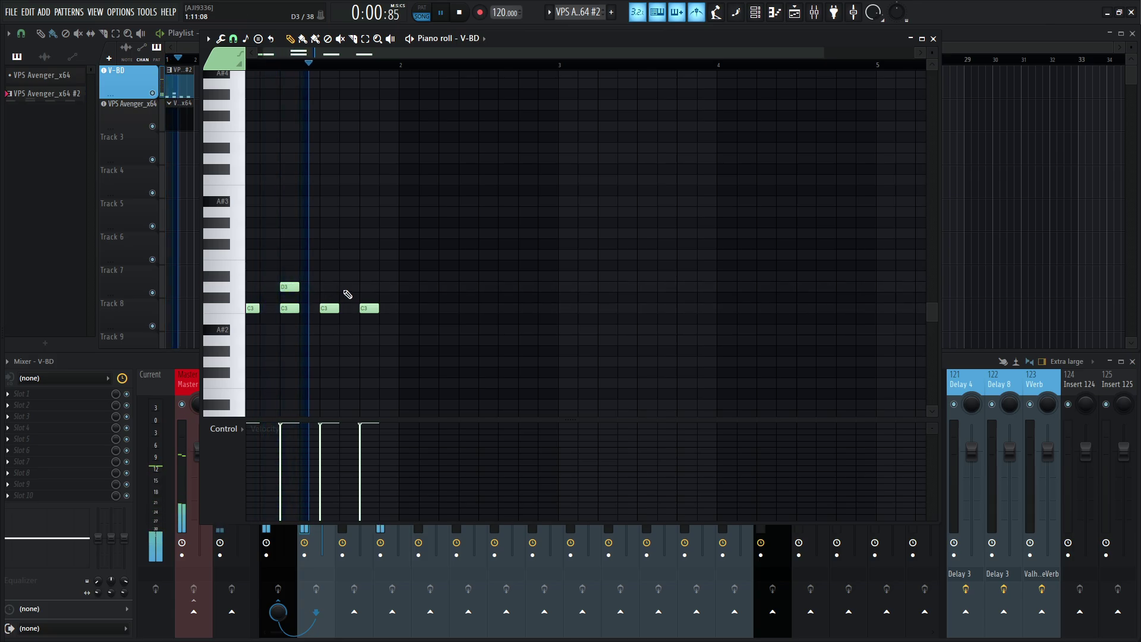
{"action": "left_click", "coordinate": [366, 286]}
{"action": "left_click", "coordinate": [269, 254]}
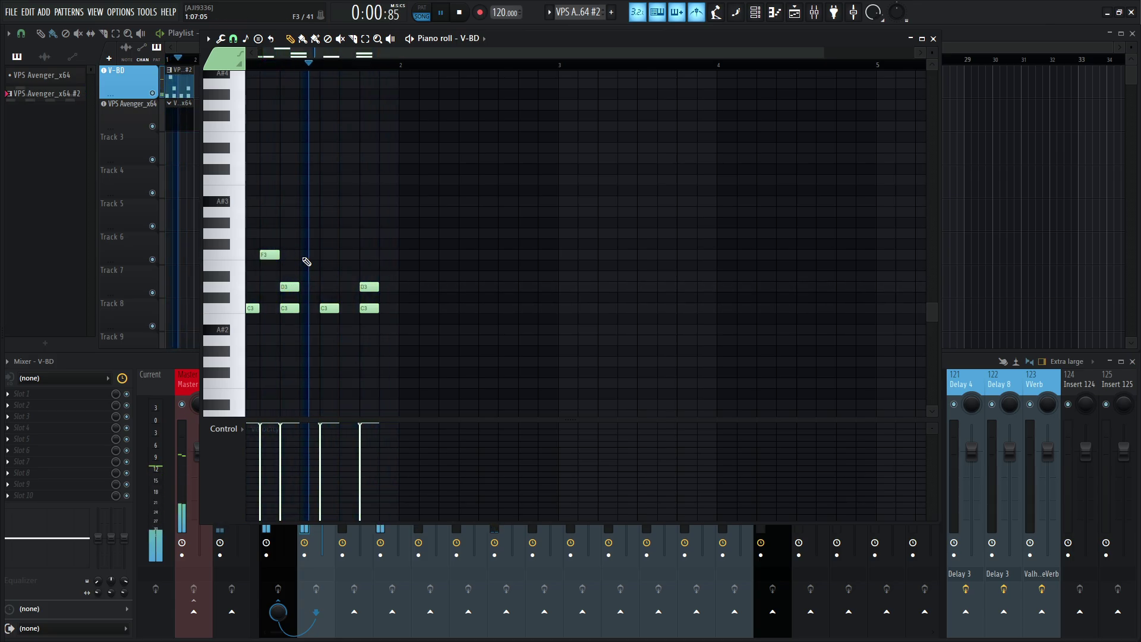
{"action": "key", "text": "space"}
{"action": "left_click_drag", "start_coordinate": [276, 256], "coordinate": [275, 264]}
{"action": "right_click", "coordinate": [266, 264]}
Audition the keys around F#3, add F#3 notes on the four offbeats of bar 1, and play the pattern back.
{"action": "left_click", "coordinate": [222, 247]}
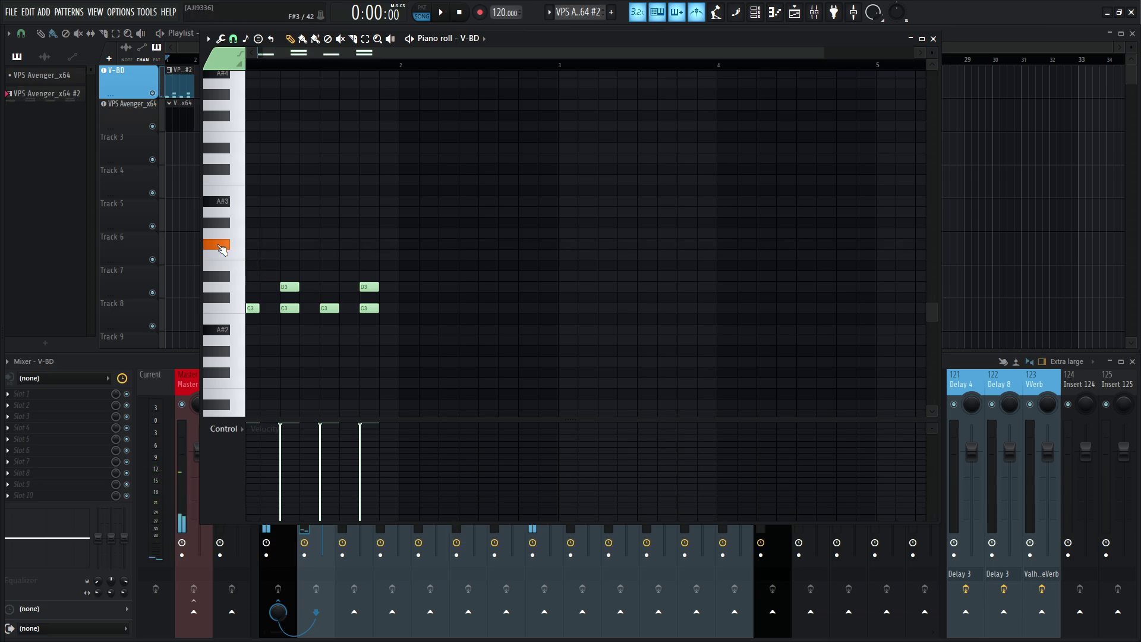
{"action": "left_click_drag", "start_coordinate": [221, 229], "coordinate": [226, 248]}
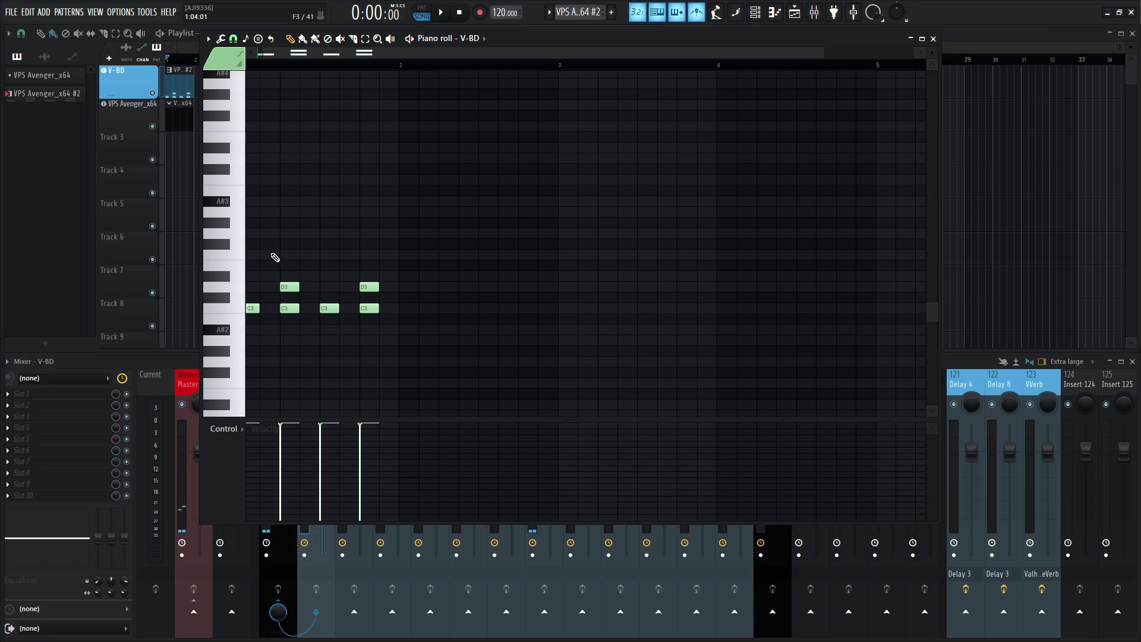
{"action": "scroll", "coordinate": [273, 247], "scroll_direction": "up", "scroll_amount": 2}
{"action": "scroll", "coordinate": [297, 244], "scroll_direction": "down", "scroll_amount": 1}
{"action": "left_click", "coordinate": [276, 209]}
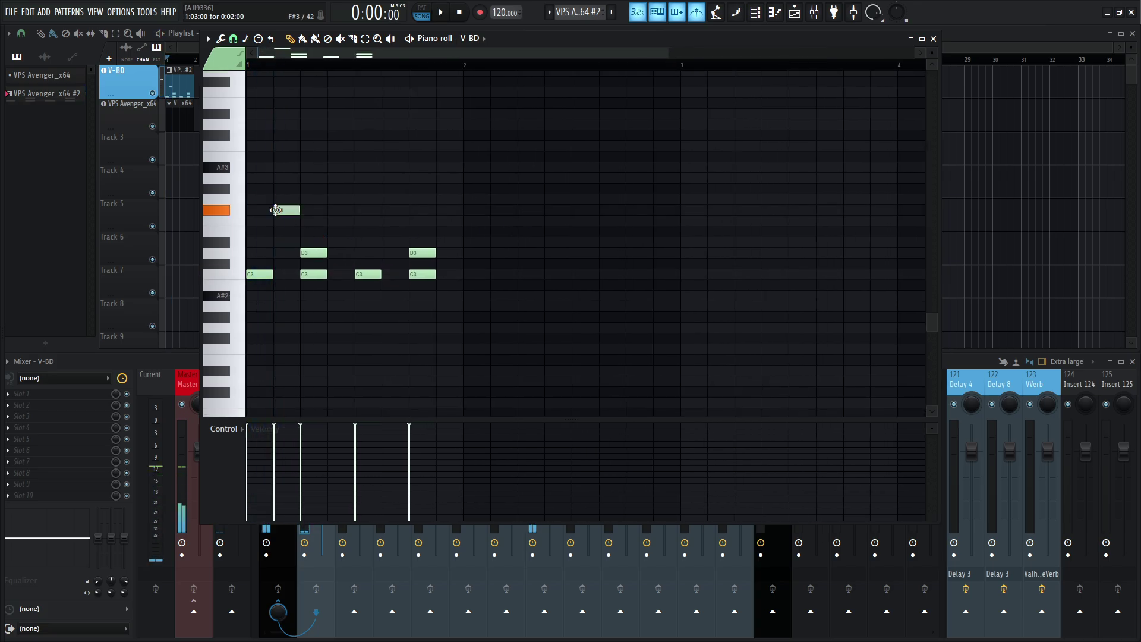
{"action": "left_click", "coordinate": [331, 210]}
{"action": "left_click", "coordinate": [384, 210]}
{"action": "left_click", "coordinate": [440, 211]}
{"action": "key", "text": "space"}
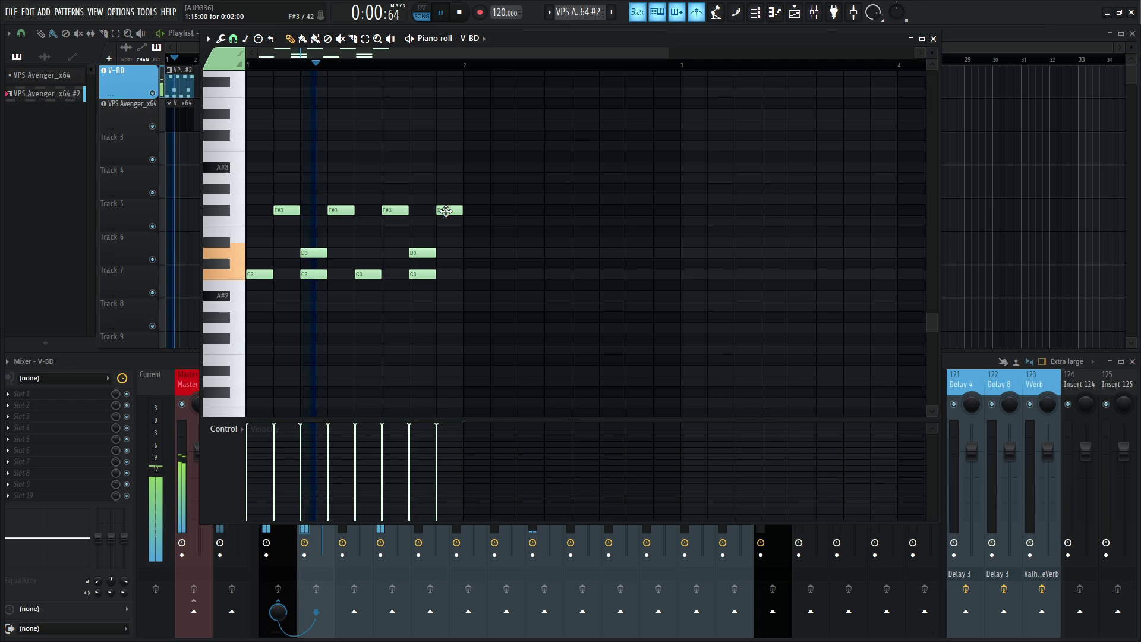
{"action": "key", "text": "space"}
Transpose the four offbeat F#3 notes up to A#3, play the pattern back, and close the piano roll.
{"action": "left_click_drag", "start_coordinate": [489, 175], "coordinate": [260, 236]}
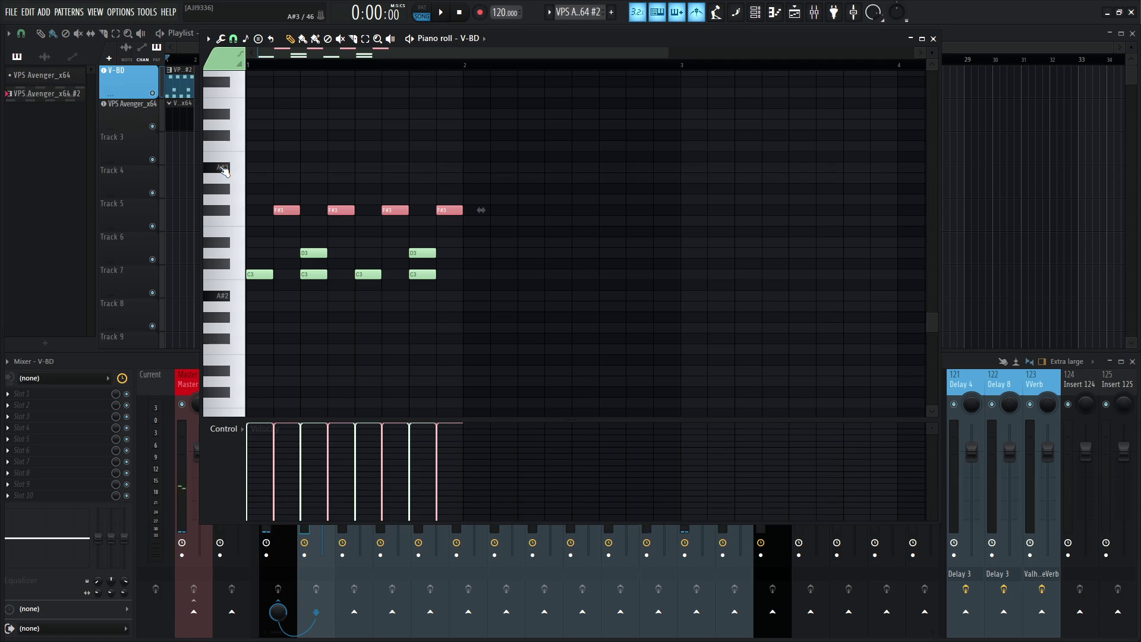
{"action": "key", "text": "shift+Up"}
{"action": "key", "text": "shift+Up"}
{"action": "key", "text": "shift+Up"}
{"action": "key", "text": "shift+Up"}
{"action": "key", "text": "space"}
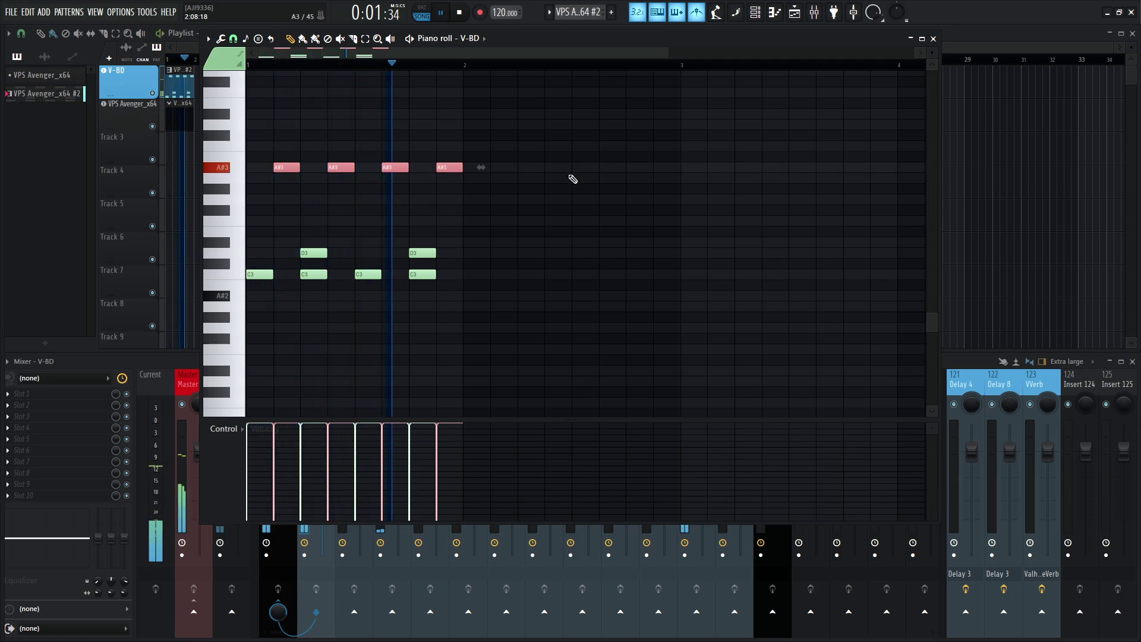
{"action": "key", "text": "space"}
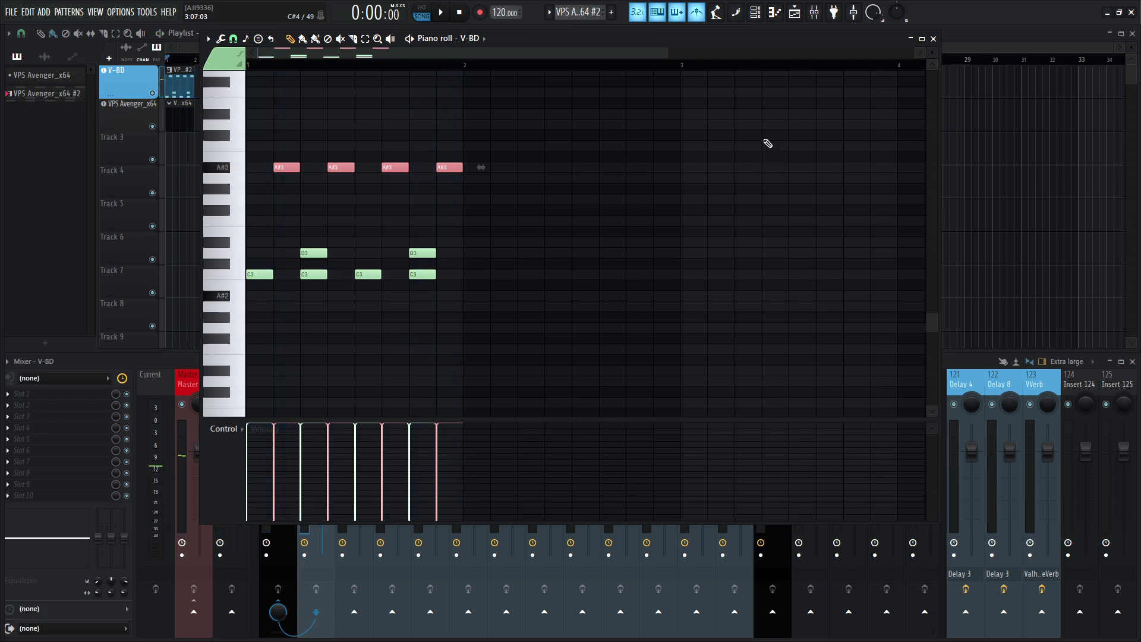
{"action": "left_click", "coordinate": [933, 38]}
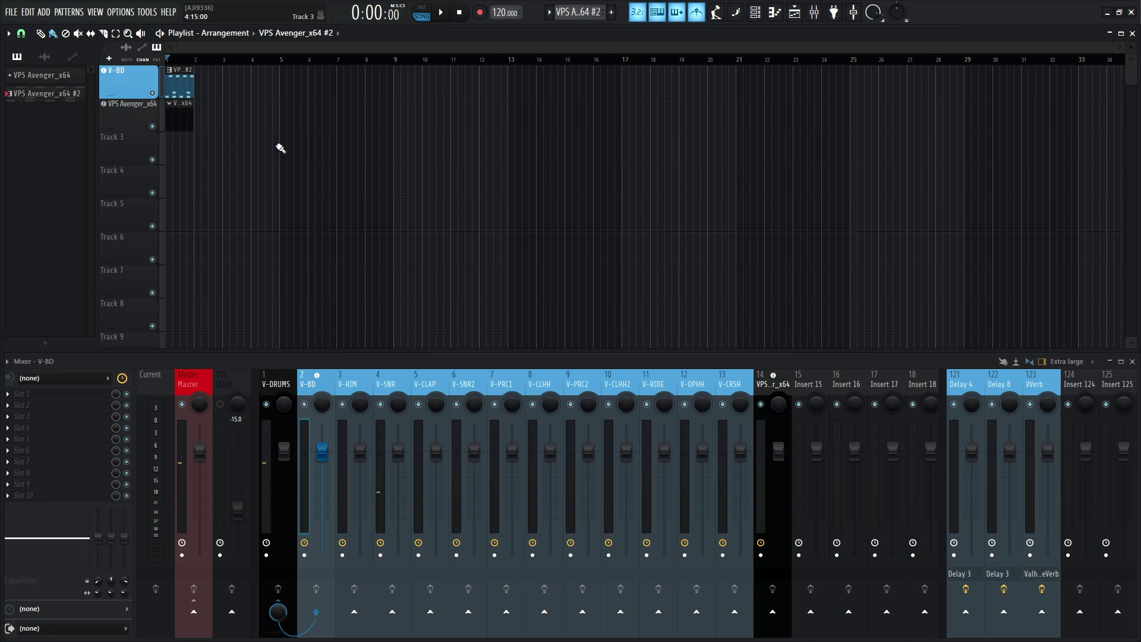
Play the drum loop with the VPS Avenger_x64 track selected, and initialize that track's Avenger preset.
{"action": "left_click", "coordinate": [119, 120]}
{"action": "key", "text": "space"}
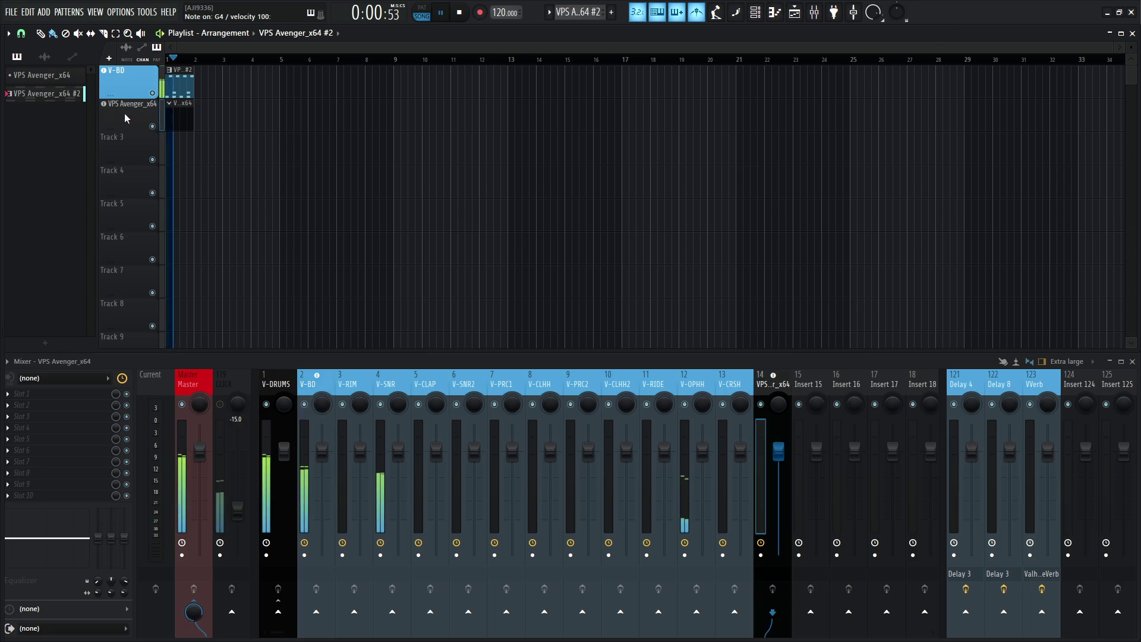
{"action": "double_click", "coordinate": [138, 113]}
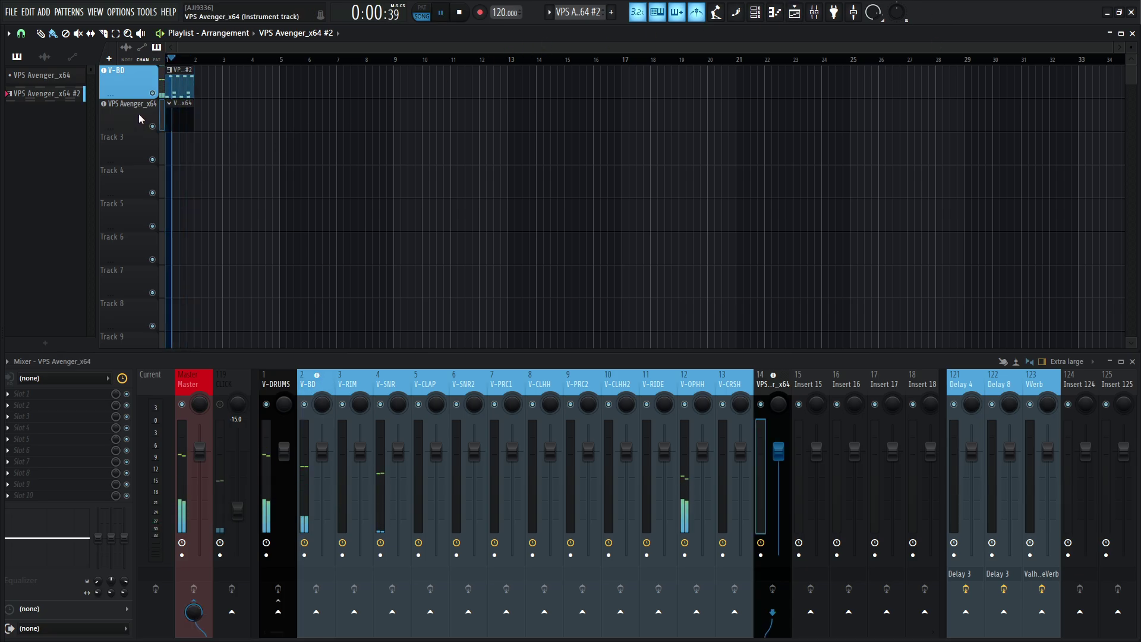
{"action": "key", "text": "space"}
{"action": "left_click", "coordinate": [416, 45]}
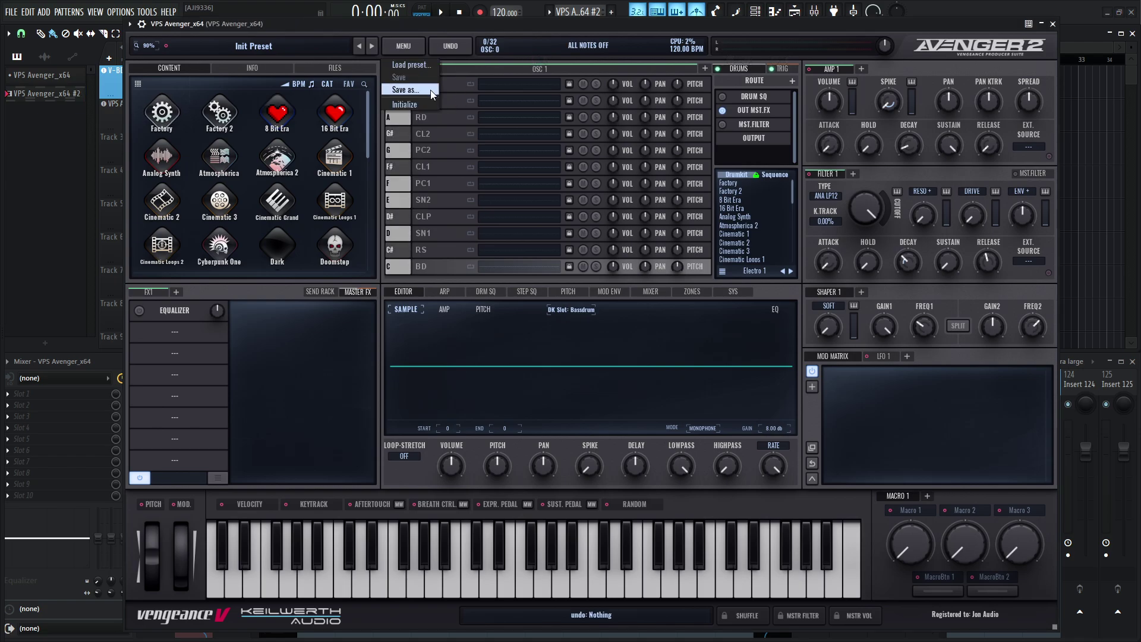
{"action": "left_click", "coordinate": [425, 104]}
{"action": "key", "text": "Return"}
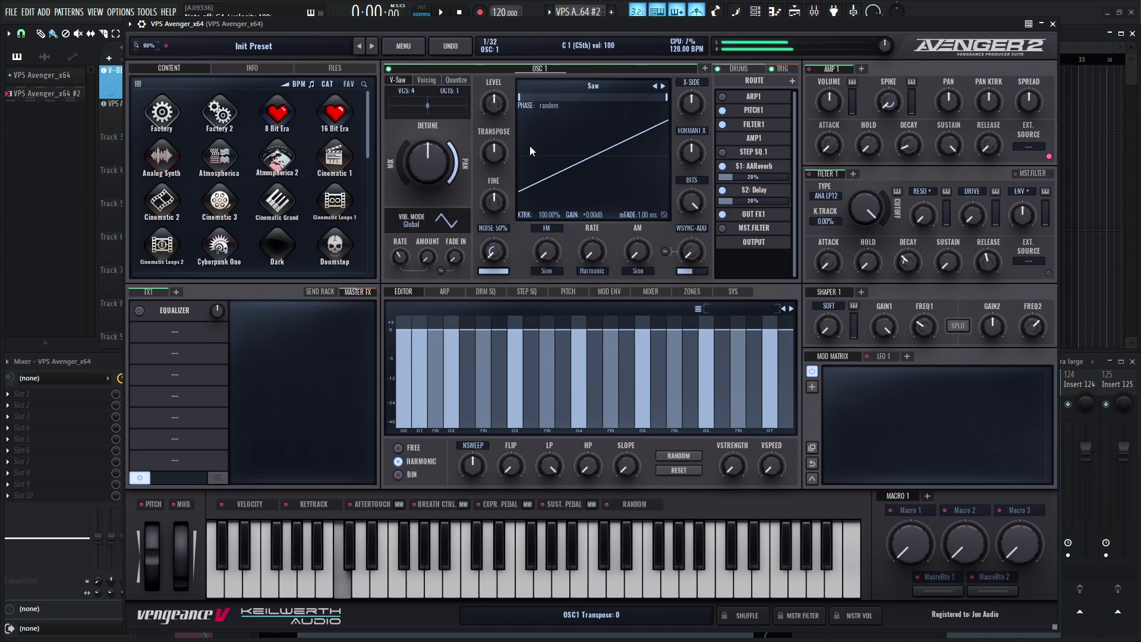
Close the Avenger interface and play the drum loop while performing the initialized synth live over it.
{"action": "left_click", "coordinate": [1052, 24]}
{"action": "key", "text": "space"}
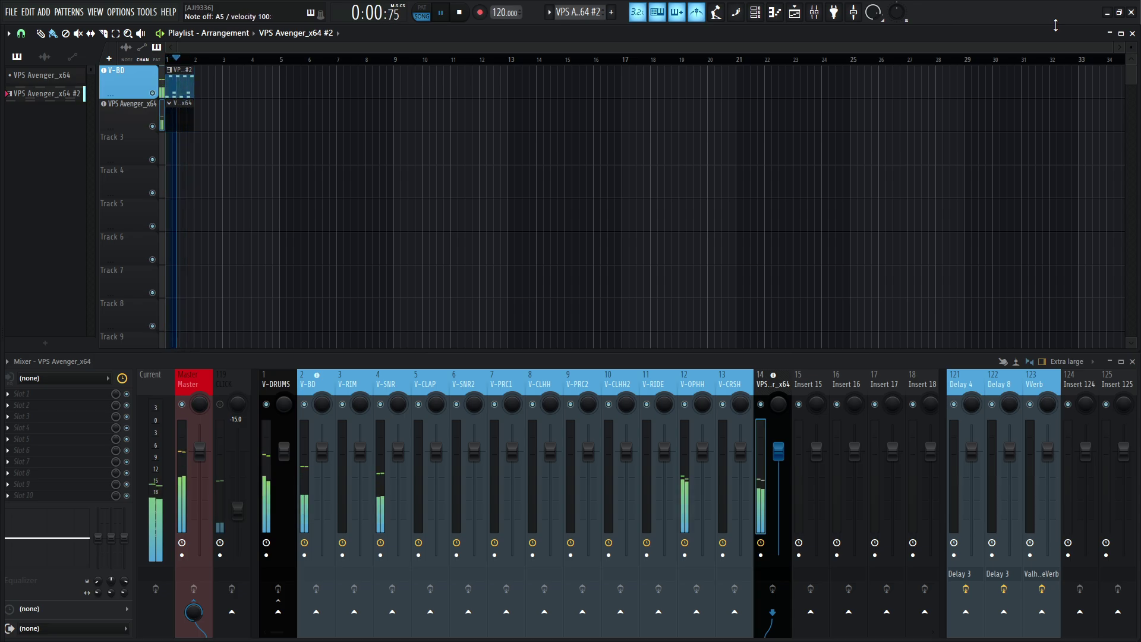
{"action": "key", "text": "space"}
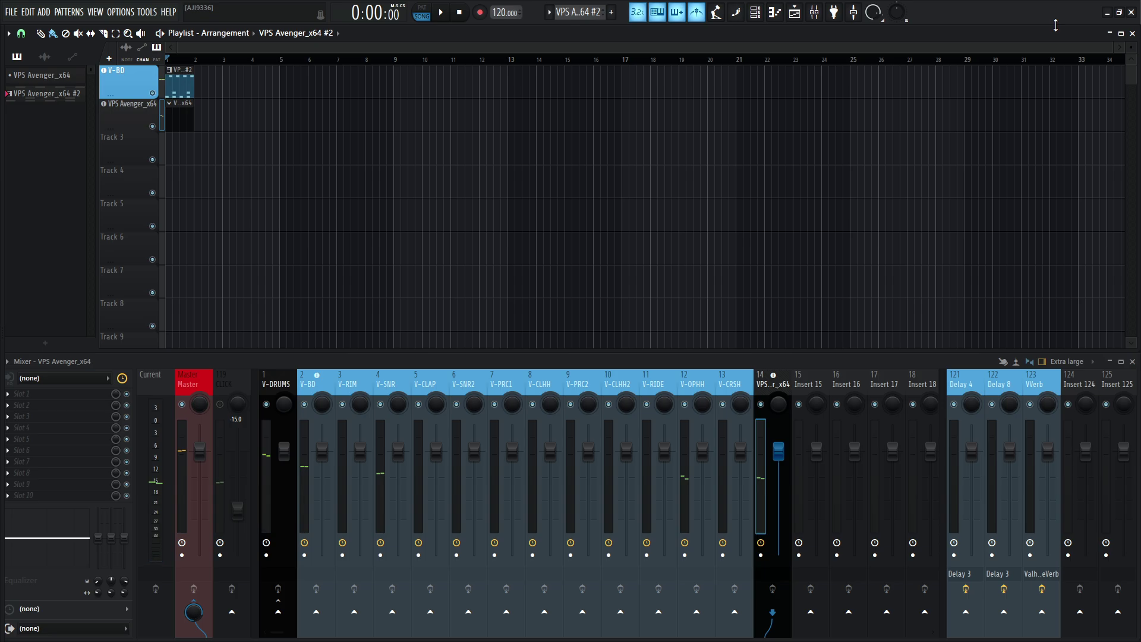
Open V-BD's Avenger interface, browse the drumkit list, and load the Beater kit.
{"action": "left_click", "coordinate": [132, 80]}
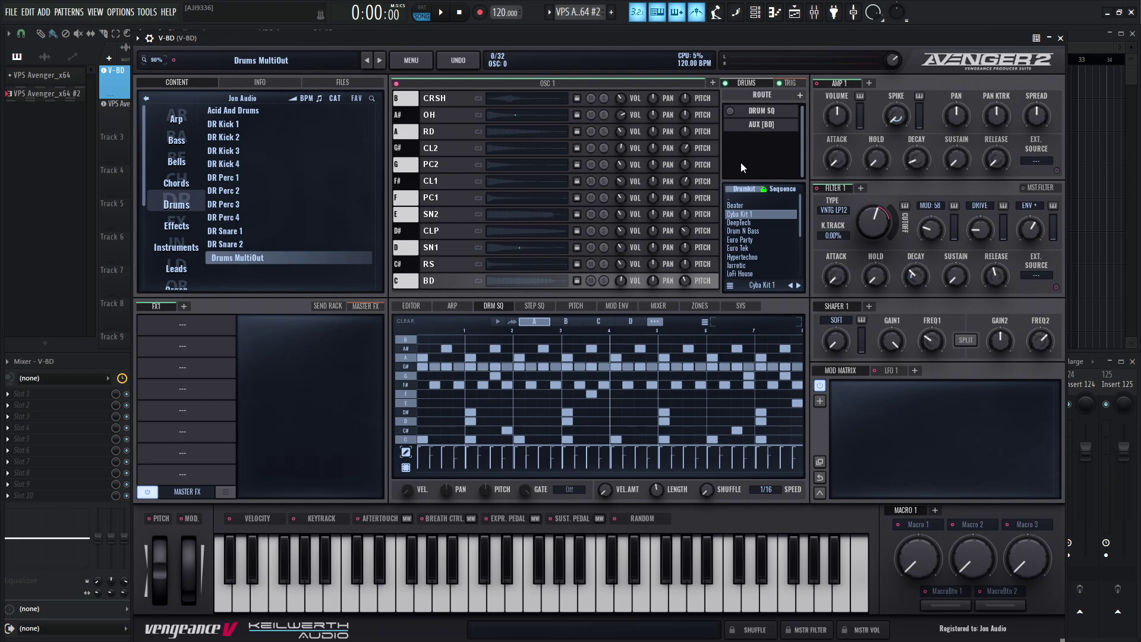
{"action": "scroll", "coordinate": [761, 196], "scroll_direction": "up", "scroll_amount": 3}
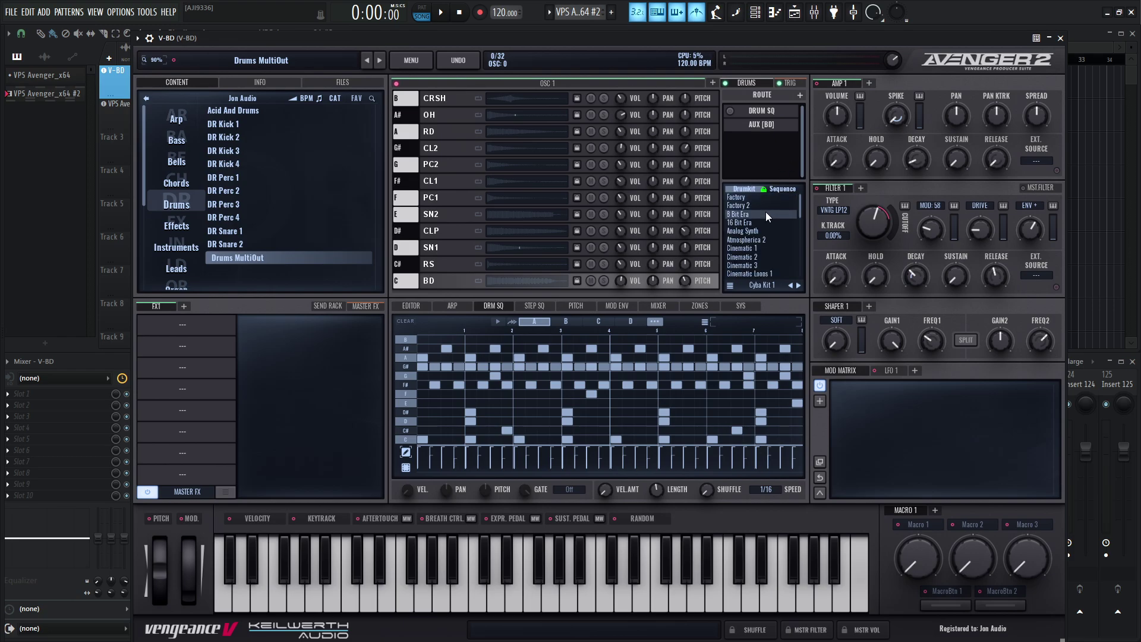
{"action": "scroll", "coordinate": [765, 211], "scroll_direction": "down", "scroll_amount": 10}
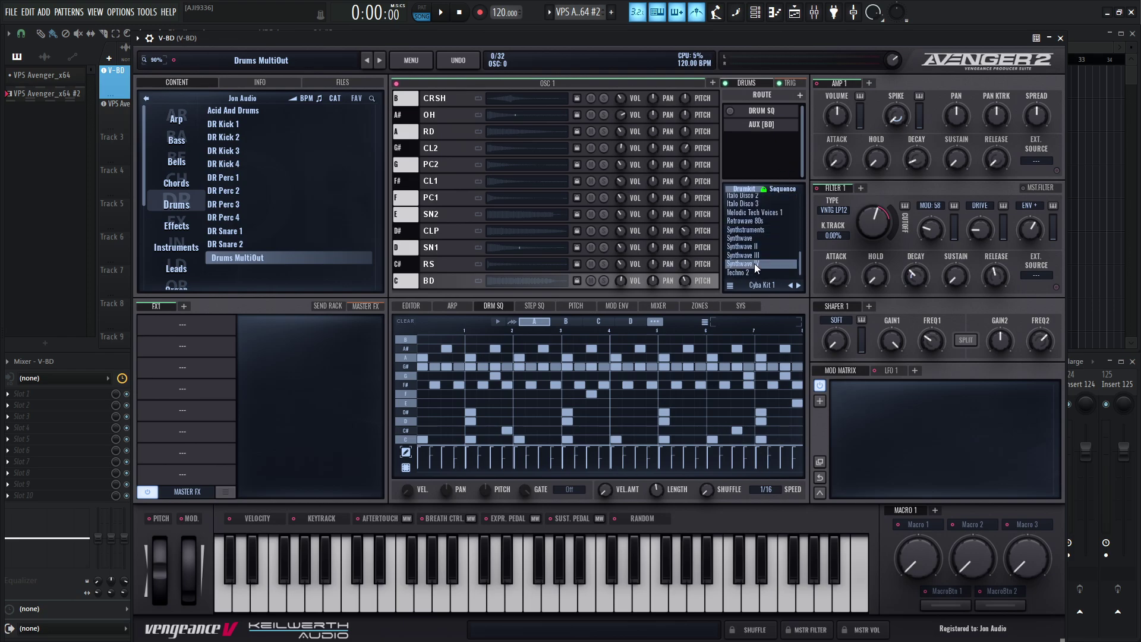
{"action": "scroll", "coordinate": [755, 263], "scroll_direction": "up", "scroll_amount": 10}
{"action": "left_click", "coordinate": [750, 206]}
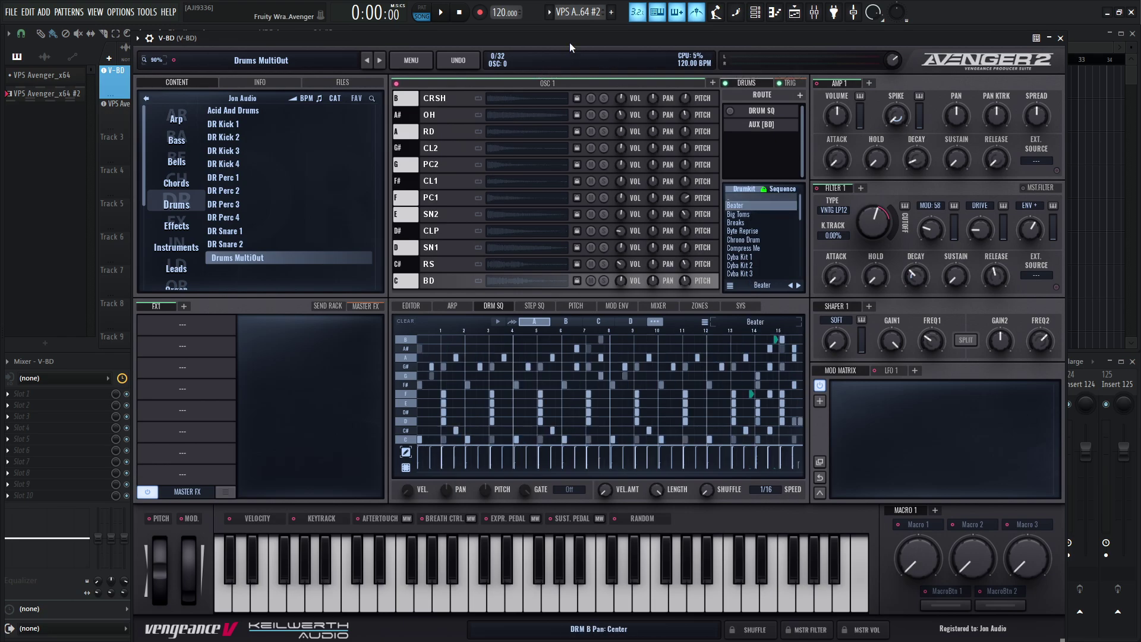
Audition drumkits during playback, advancing one by one through kits such as Big Toms, Breaks and Cyba Kit 2 to Euro Disco.
{"action": "key", "text": "space"}
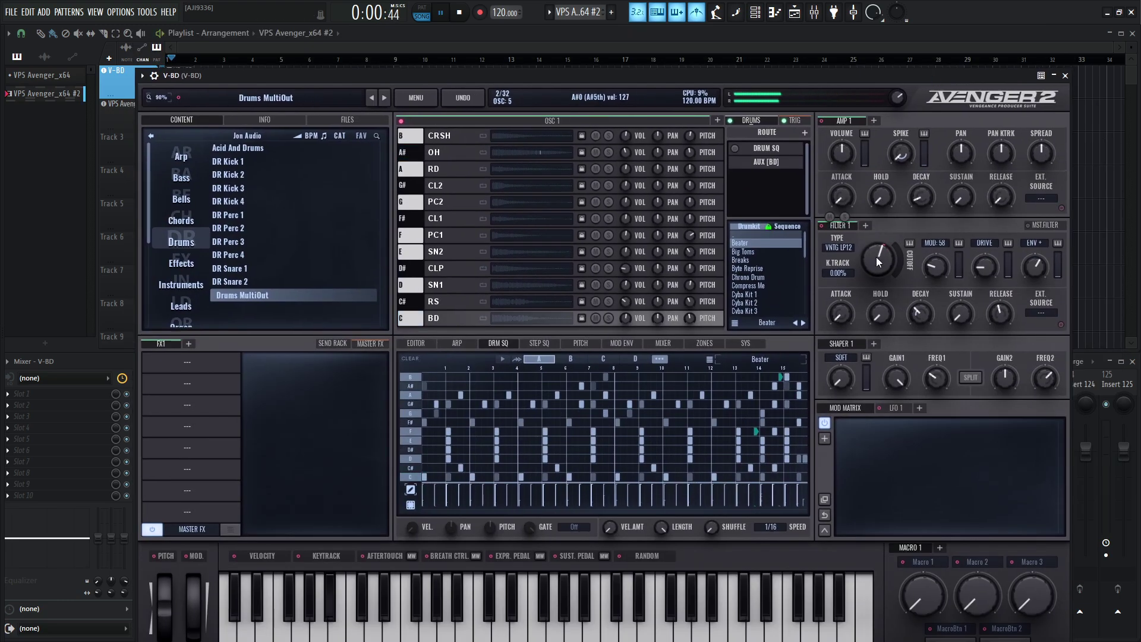
{"action": "left_click", "coordinate": [802, 324]}
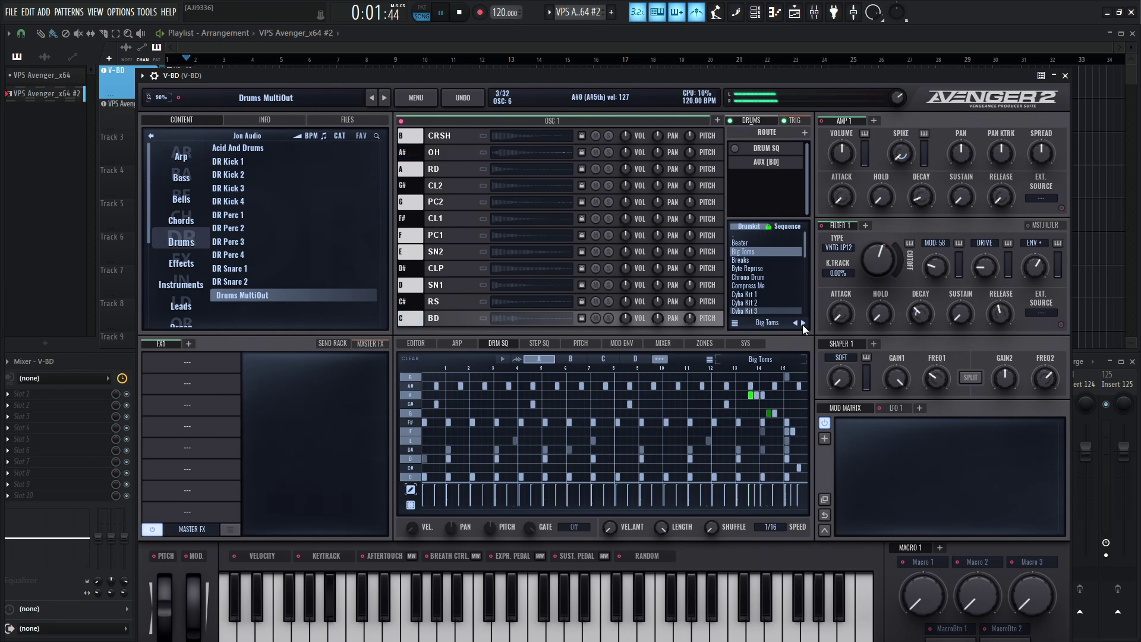
{"action": "left_click", "coordinate": [803, 324]}
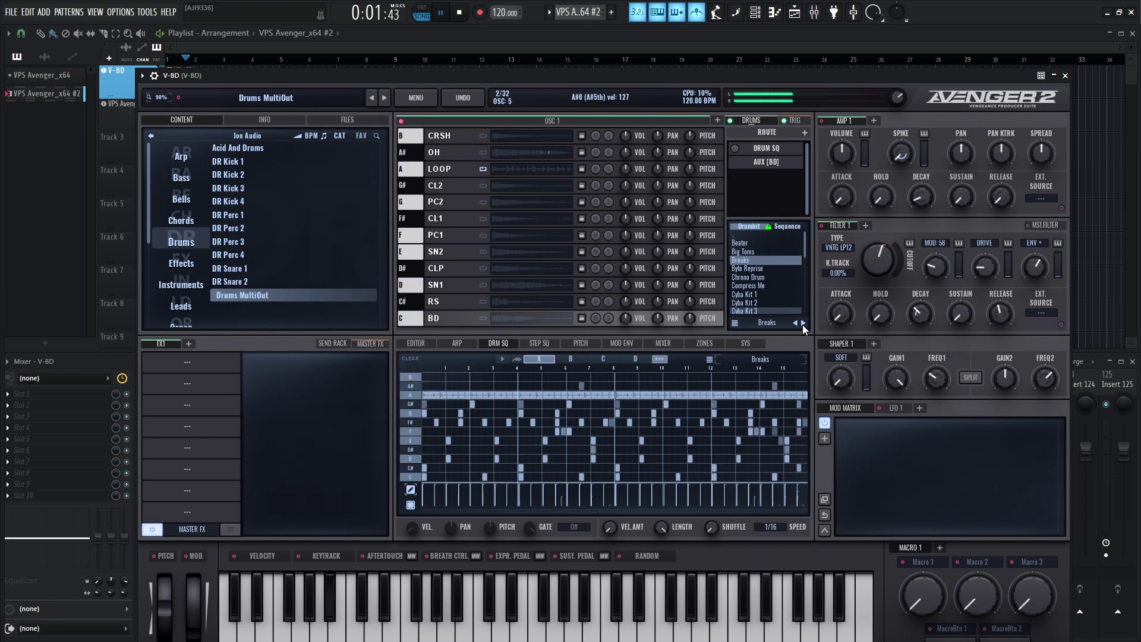
{"action": "left_click", "coordinate": [803, 324]}
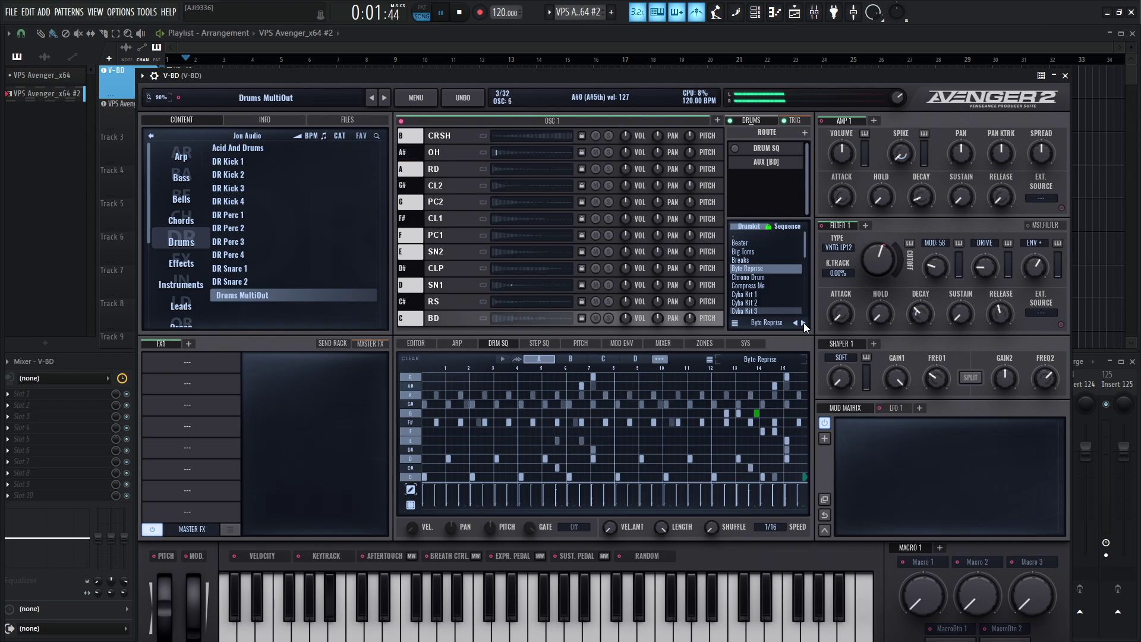
{"action": "left_click", "coordinate": [804, 322]}
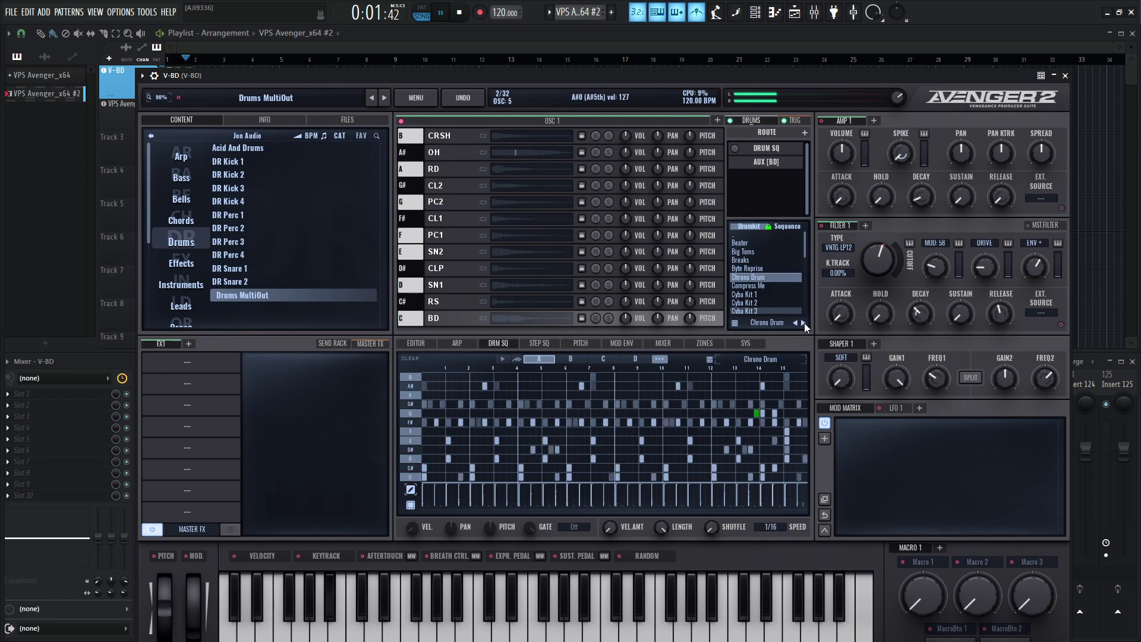
{"action": "left_click", "coordinate": [804, 322]}
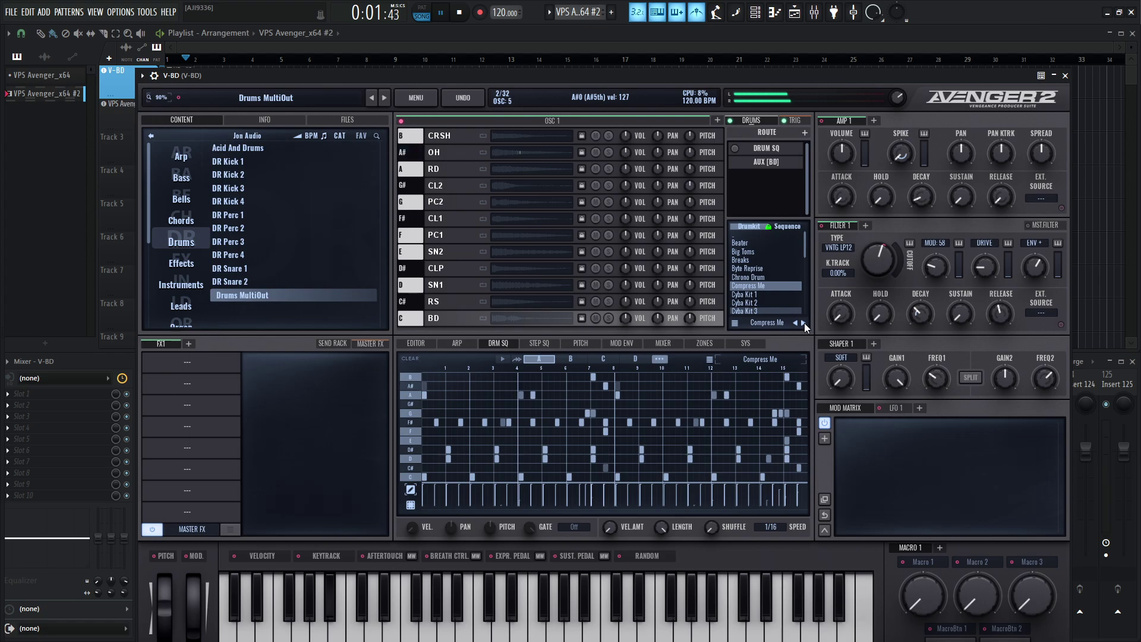
{"action": "left_click", "coordinate": [804, 322]}
{"action": "left_click", "coordinate": [804, 323]}
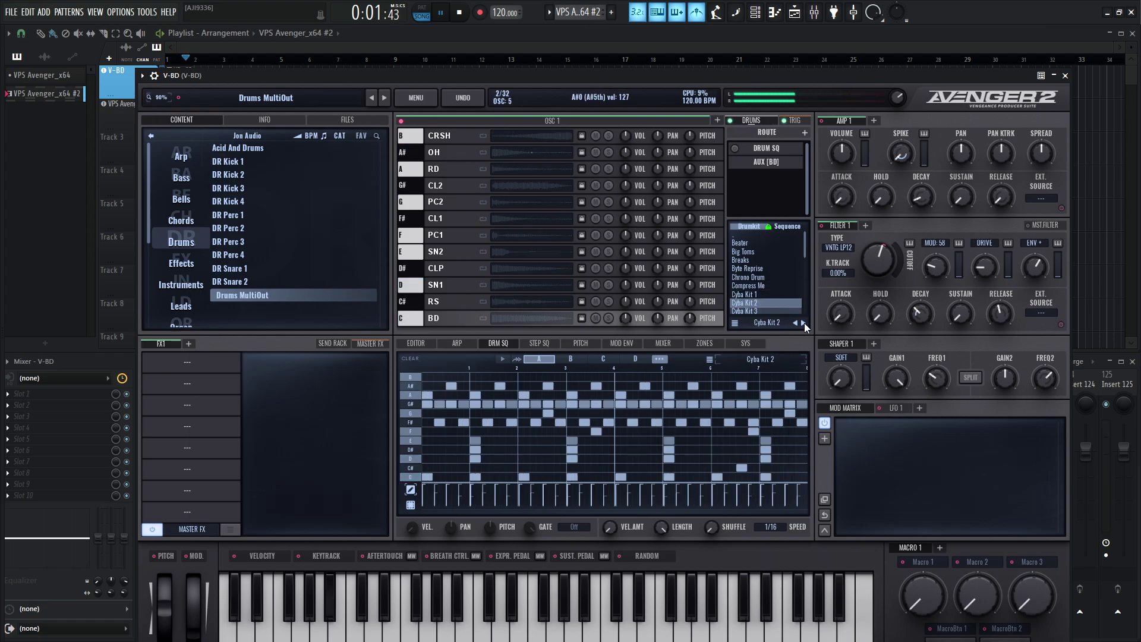
{"action": "left_click", "coordinate": [804, 322]}
{"action": "left_click", "coordinate": [804, 322]}
{"action": "left_click", "coordinate": [804, 323]}
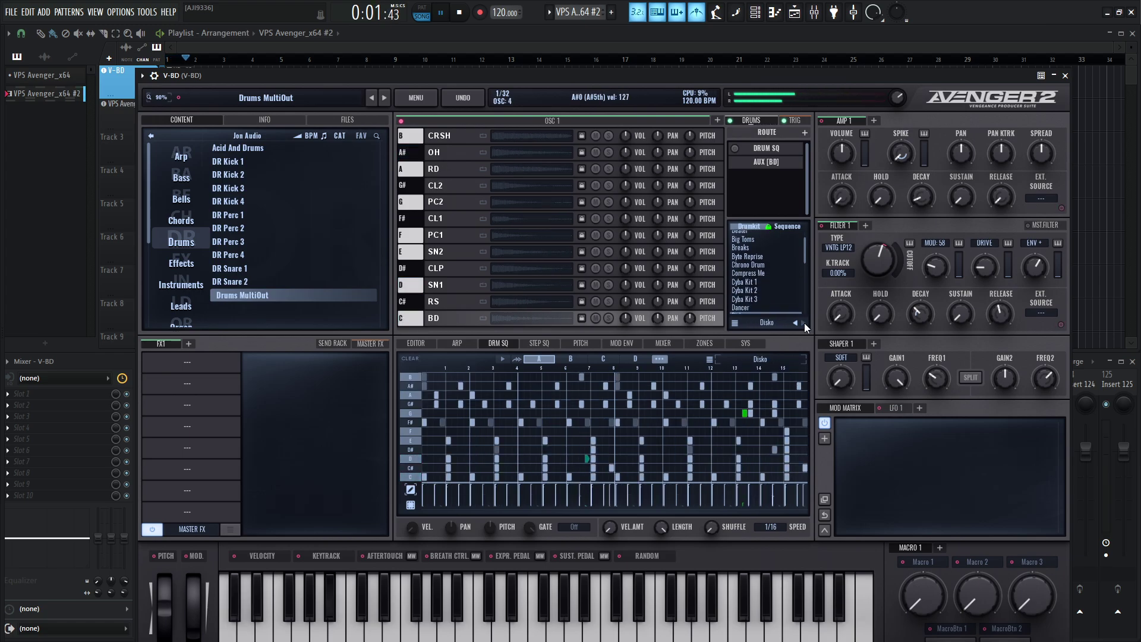
{"action": "left_click", "coordinate": [804, 323]}
{"action": "left_click", "coordinate": [804, 323]}
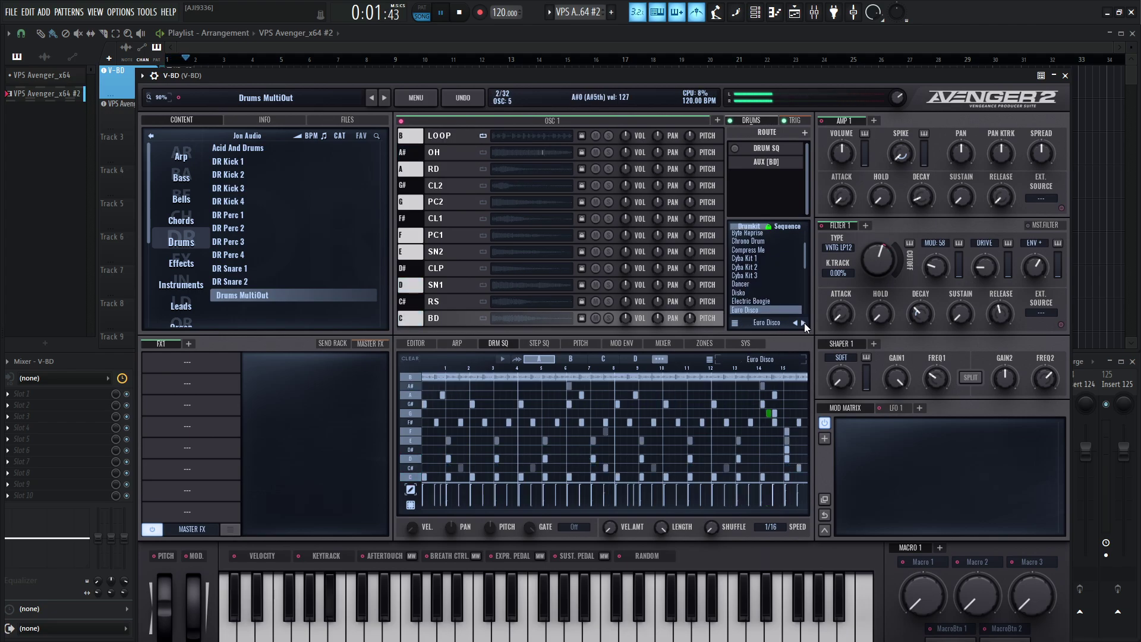
Load the Beater drumkit in V-BD again, stop playback, and close its Avenger interface.
{"action": "scroll", "coordinate": [773, 267], "scroll_direction": "up", "scroll_amount": 2}
{"action": "left_click", "coordinate": [754, 244]}
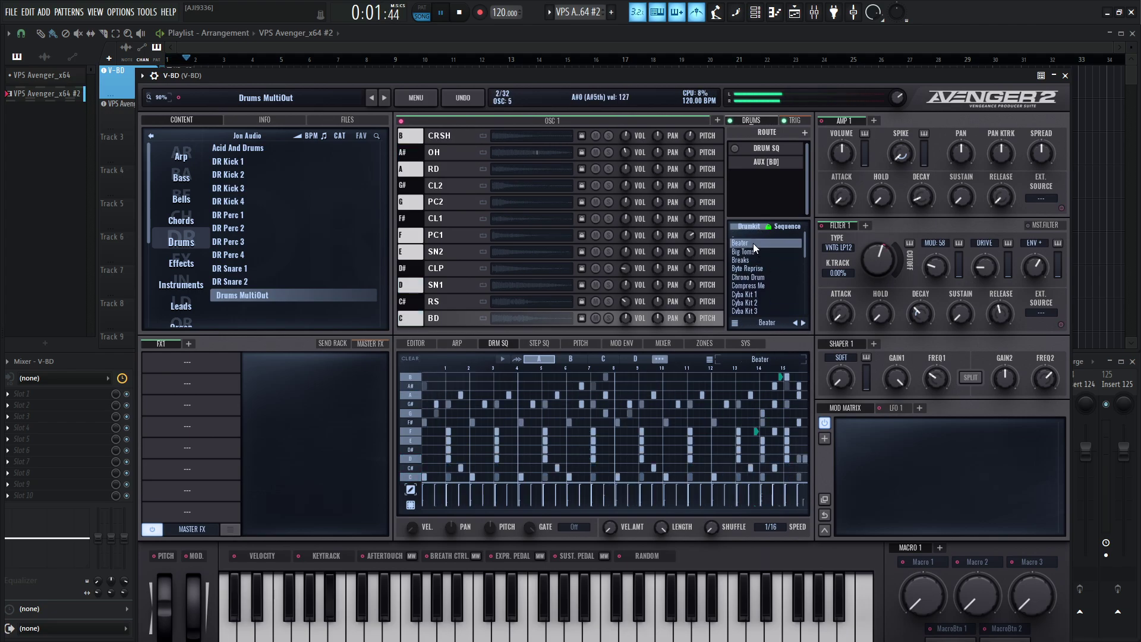
{"action": "key", "text": "space"}
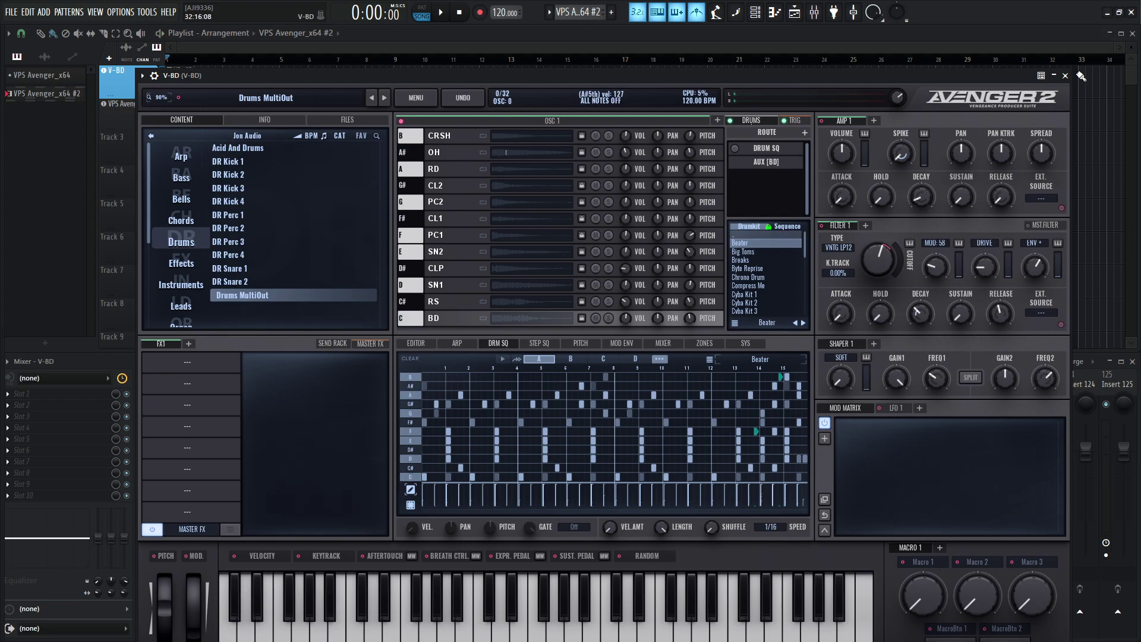
{"action": "left_click", "coordinate": [1065, 76]}
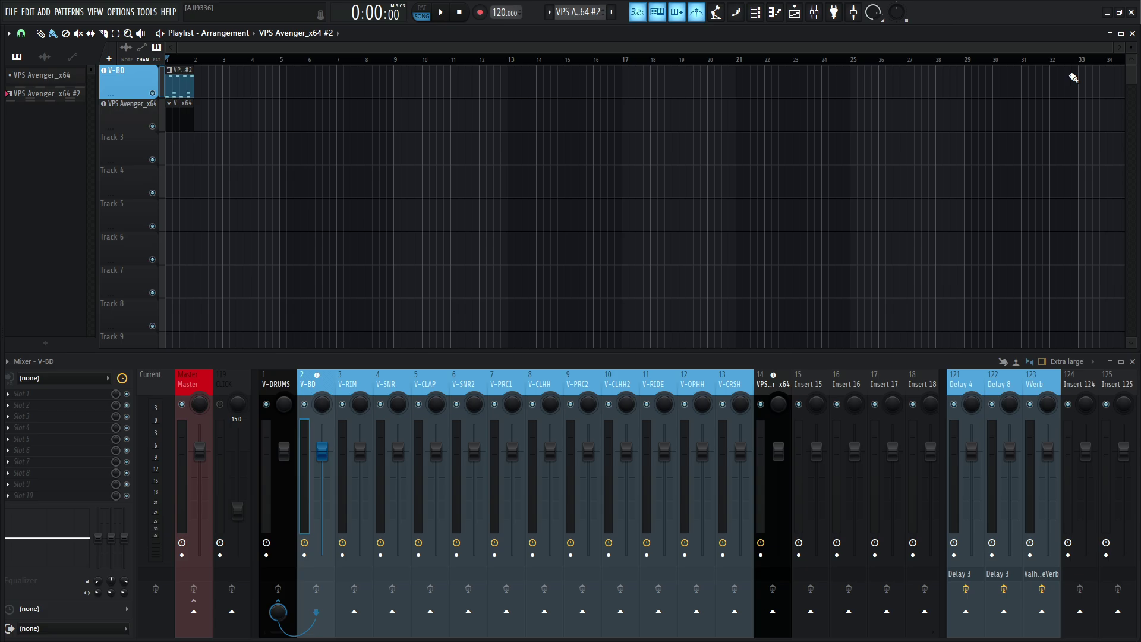
Play the drum loop and route the V-SNR mixer track to the VVerb send at about 62%.
{"action": "key", "text": "space"}
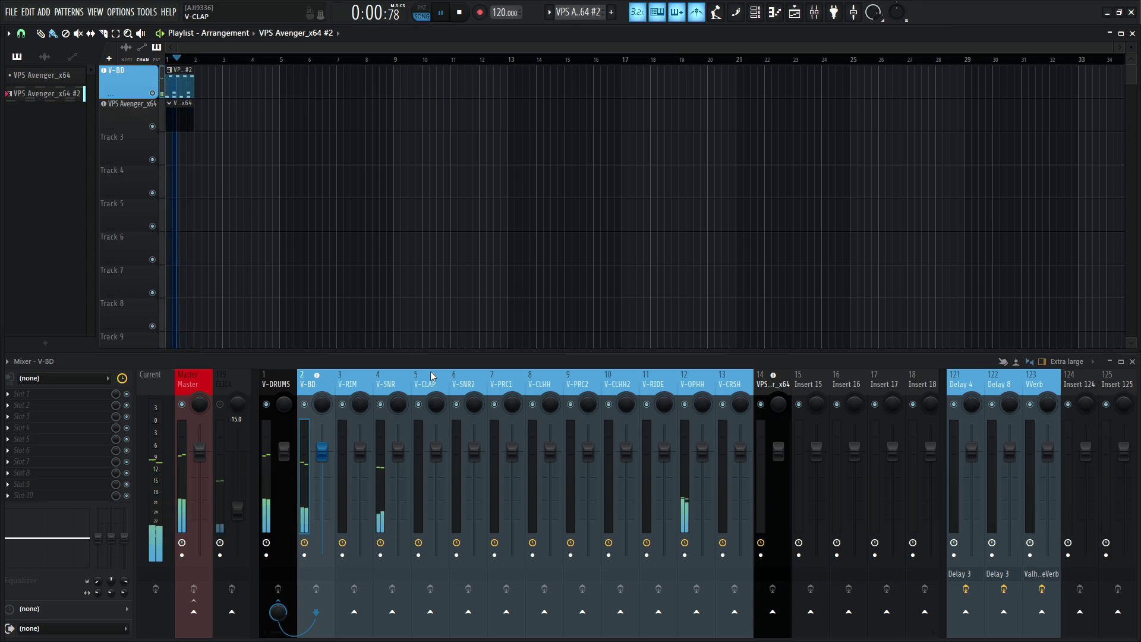
{"action": "left_click", "coordinate": [392, 387]}
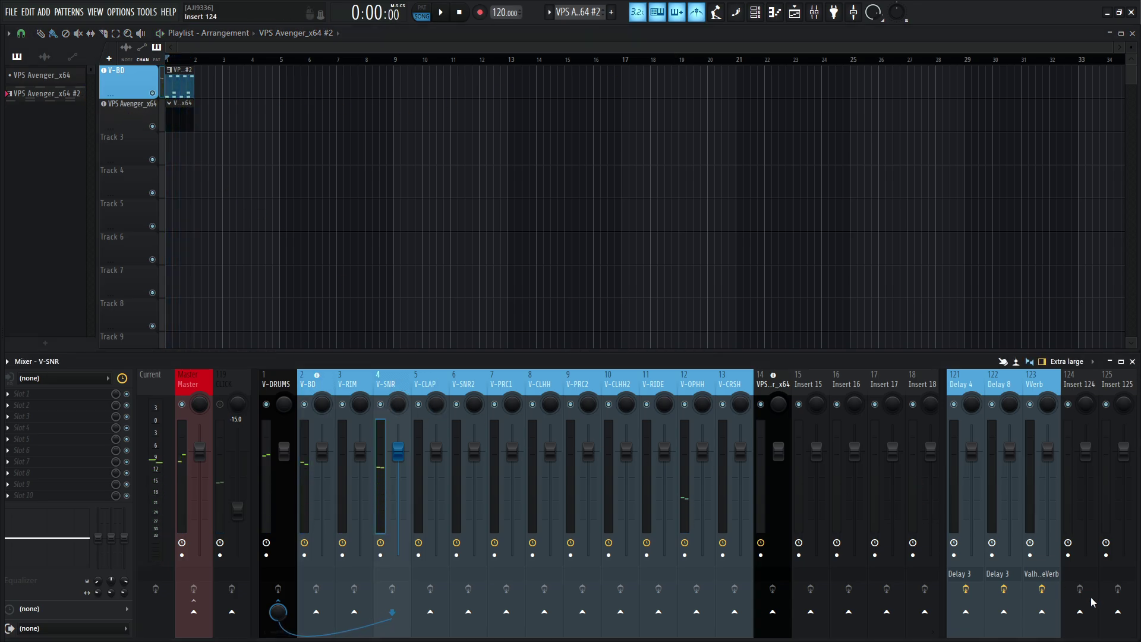
{"action": "left_click", "coordinate": [1042, 612]}
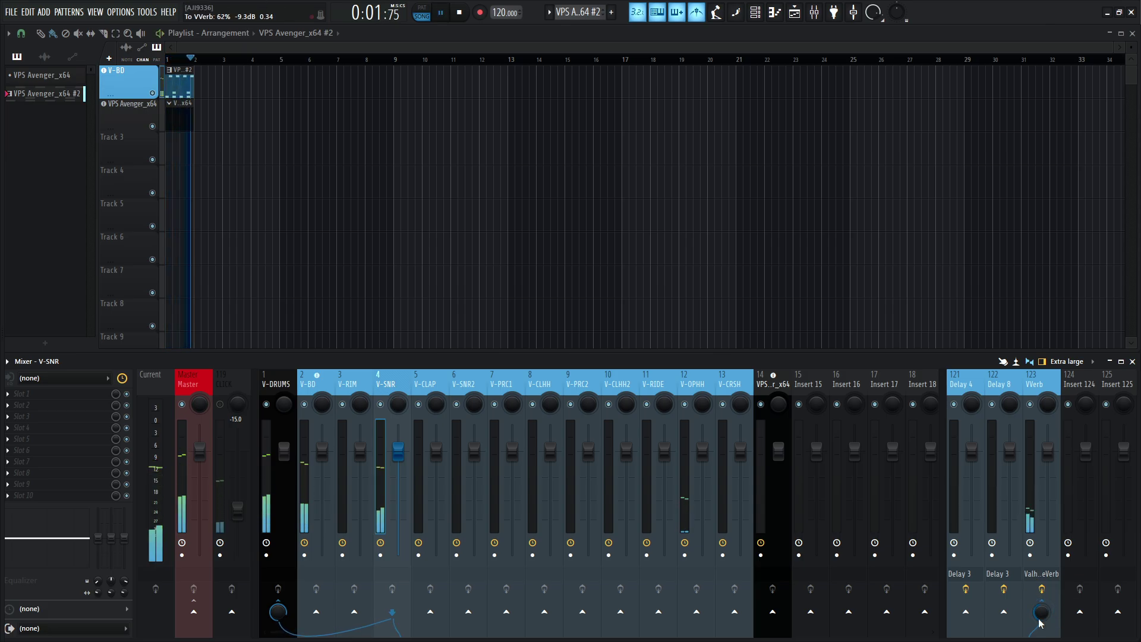
Open the VPS Avenger_x64 synth track's interface, set the project tempo to 106 BPM, and restart the drum playback while playing chords over it.
{"action": "left_click", "coordinate": [132, 112]}
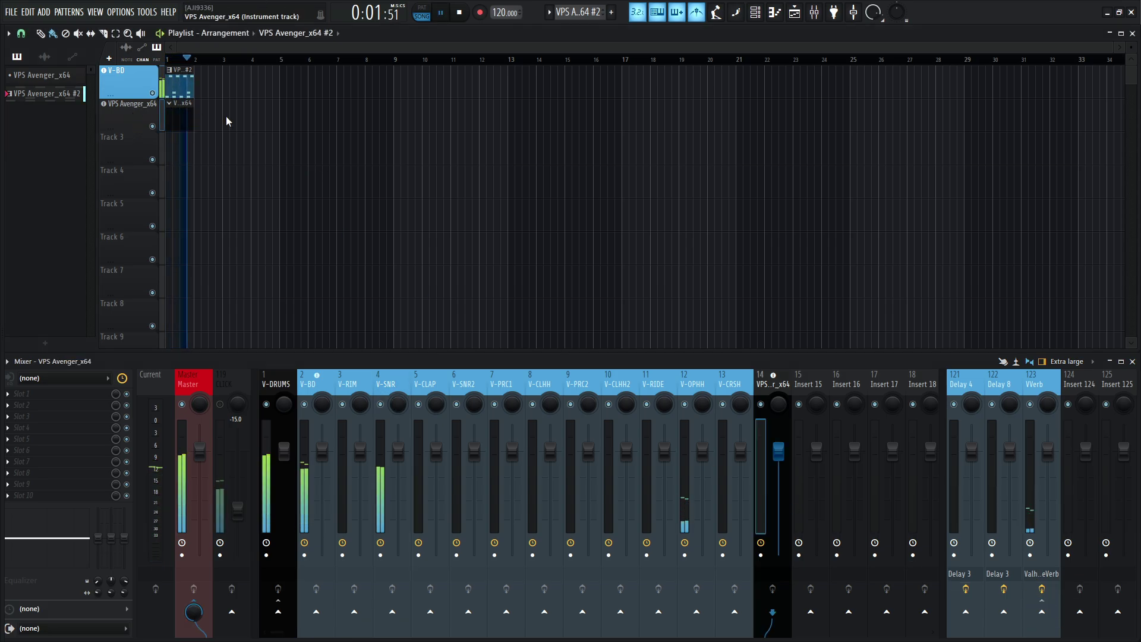
{"action": "left_click", "coordinate": [351, 126]}
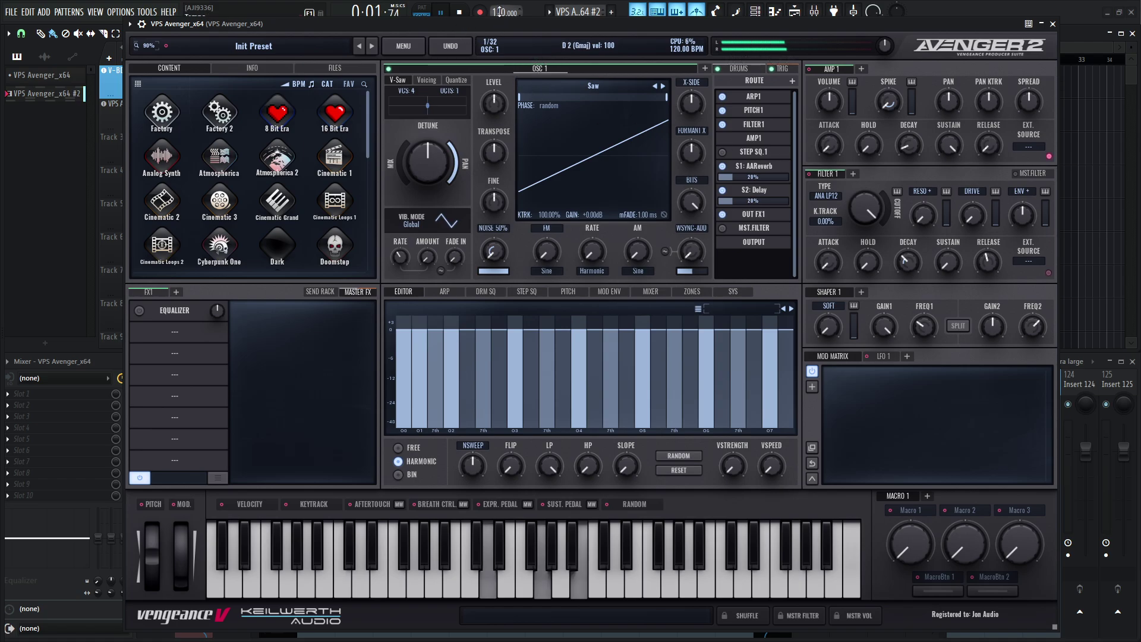
{"action": "key", "text": "space"}
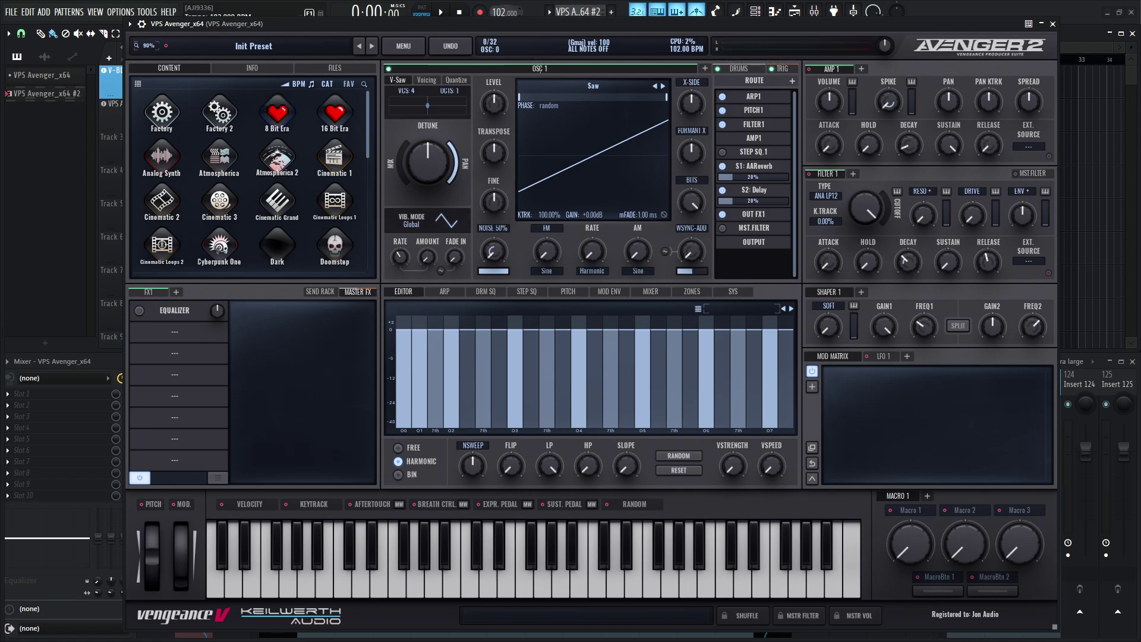
{"action": "key", "text": "space"}
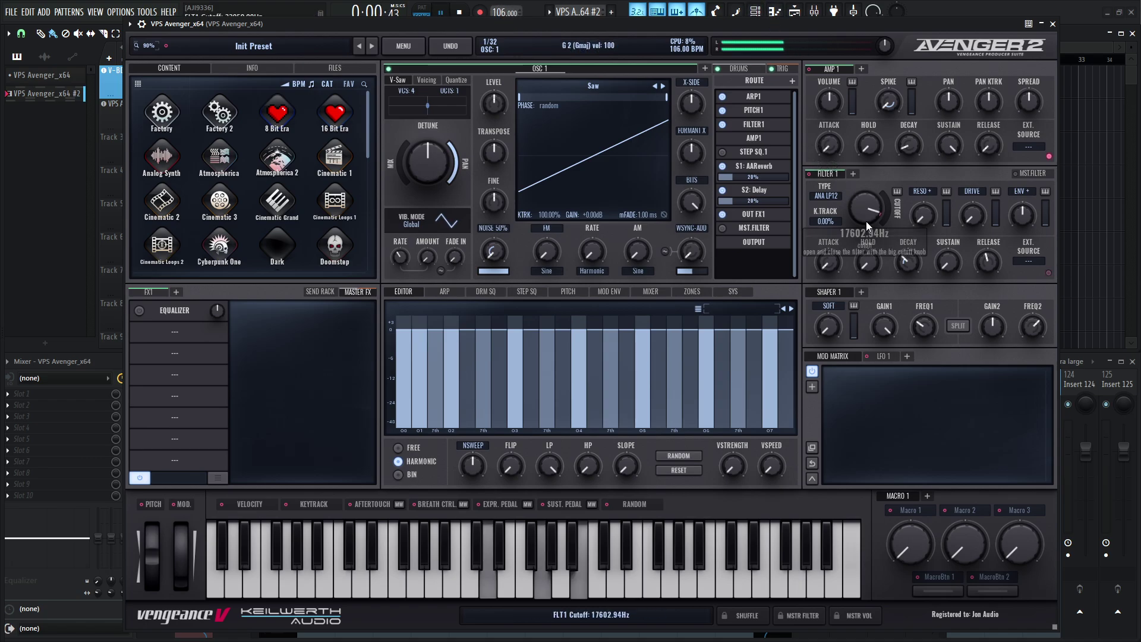
Shape the synth during playback by raising the V-Saw mix and Filter 1 envelope amount and lowering the Filter 1 cutoff.
{"action": "left_click_drag", "start_coordinate": [1023, 215], "coordinate": [1028, 196]}
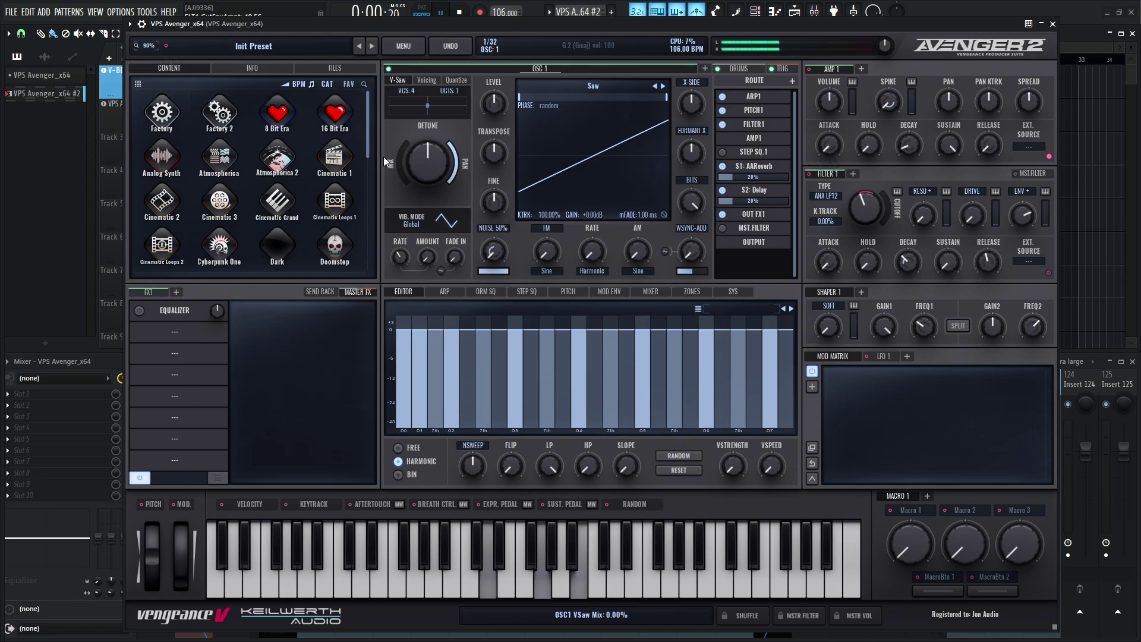
{"action": "left_click_drag", "start_coordinate": [407, 174], "coordinate": [402, 127]}
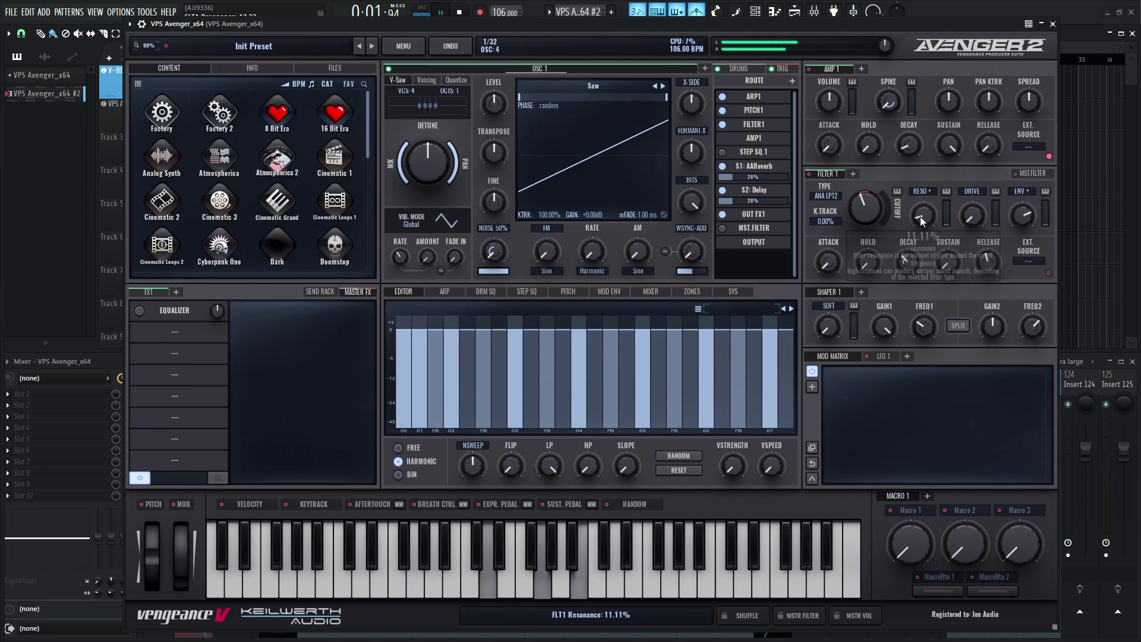
{"action": "left_click_drag", "start_coordinate": [866, 208], "coordinate": [865, 232]}
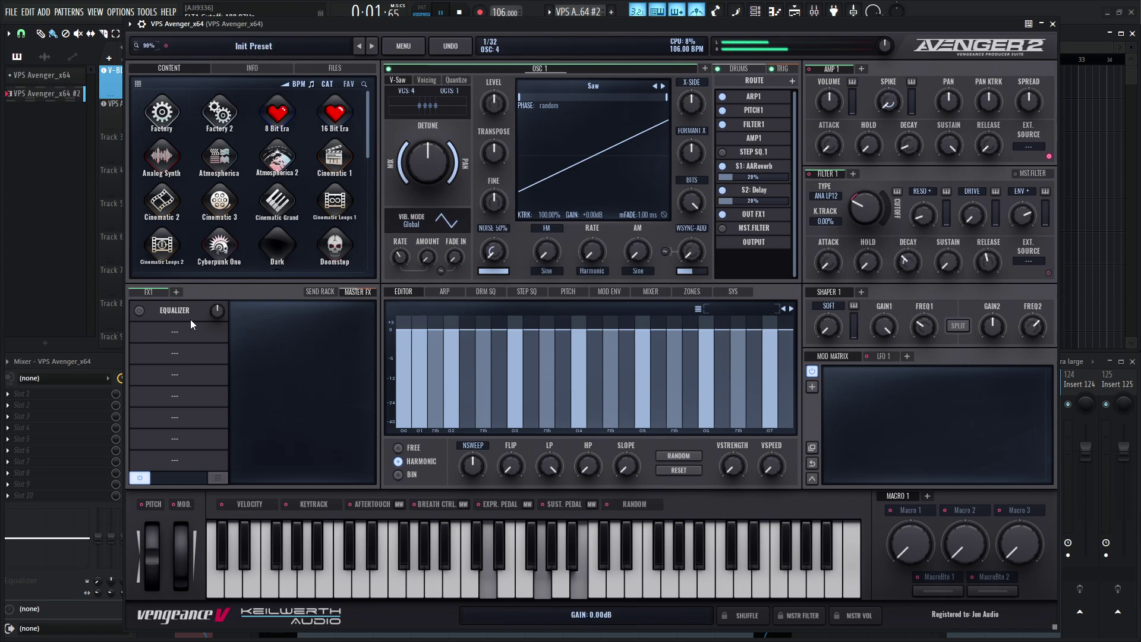
Replace the equalizer in the first FX1 slot with an enabled AA Vintage Chorus.
{"action": "left_click", "coordinate": [138, 293]}
{"action": "left_click", "coordinate": [166, 305]}
{"action": "left_click", "coordinate": [253, 324]}
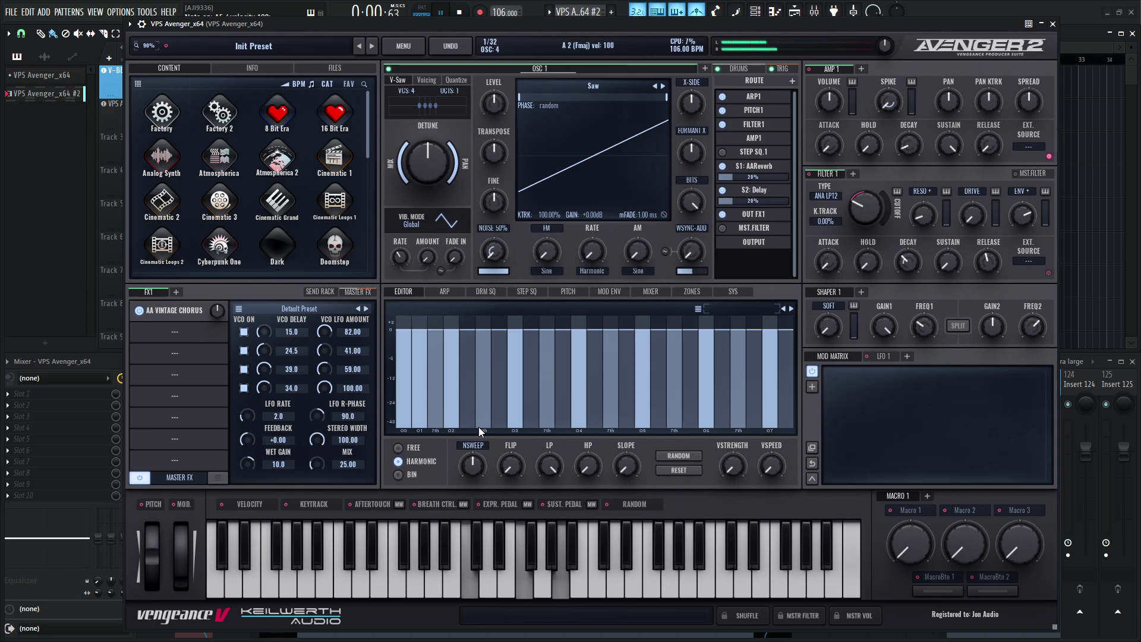
Set the synth's ARP 1 arpeggiator to 2 octaves in Alternate2 mode.
{"action": "left_click", "coordinate": [444, 292]}
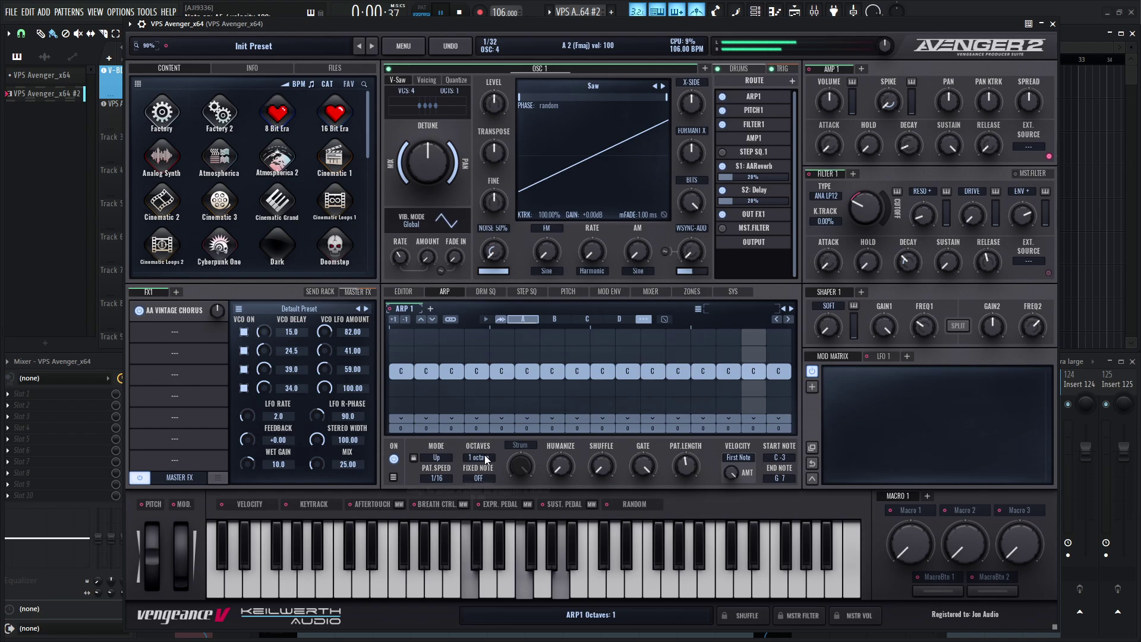
{"action": "scroll", "coordinate": [472, 460], "scroll_direction": "up", "scroll_amount": 1}
{"action": "scroll", "coordinate": [438, 460], "scroll_direction": "up", "scroll_amount": 3}
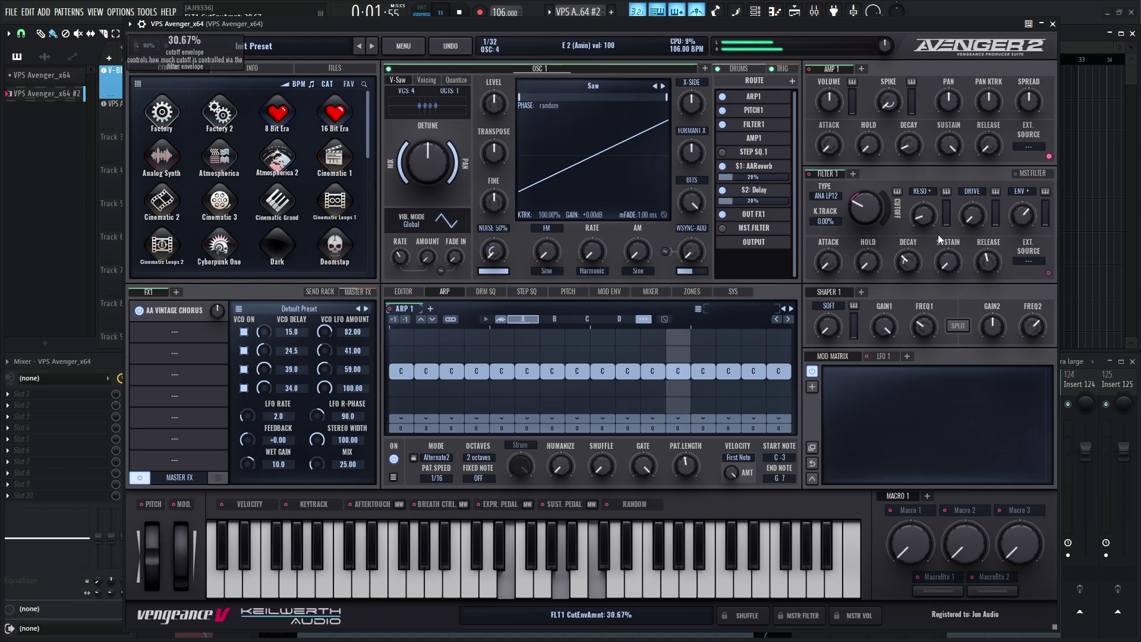
Open the Filter 1 cutoff to about 5520 Hz while playing, stop playback, and close the synth interface.
{"action": "left_click_drag", "start_coordinate": [868, 212], "coordinate": [871, 158]}
{"action": "mouse_move", "coordinate": [869, 212]}
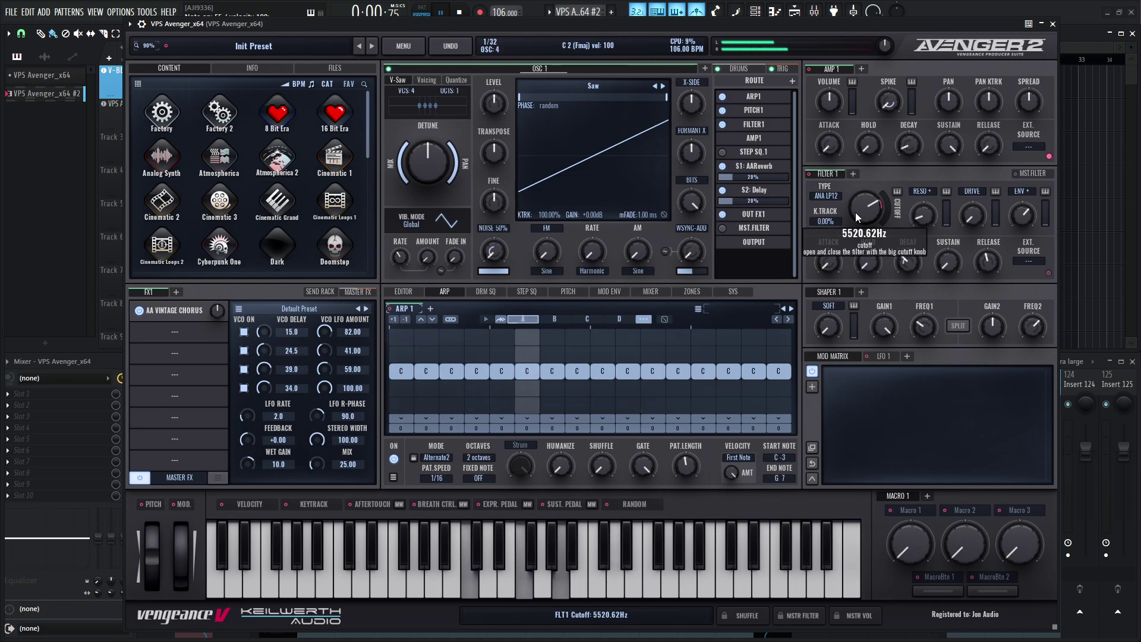
{"action": "key", "text": "space"}
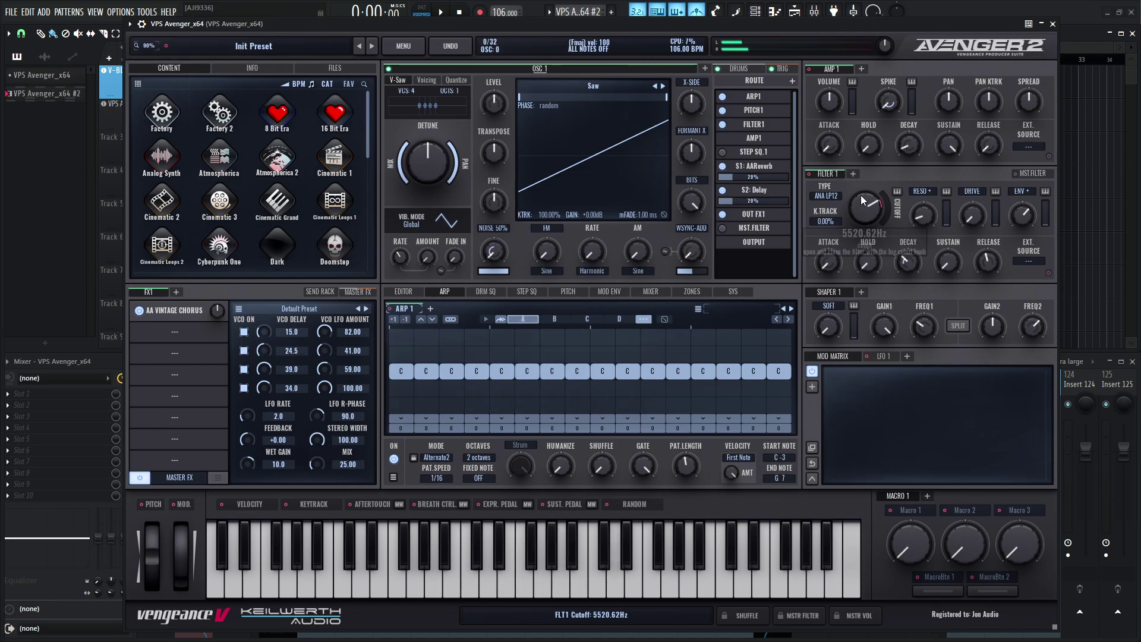
{"action": "left_click", "coordinate": [1052, 24]}
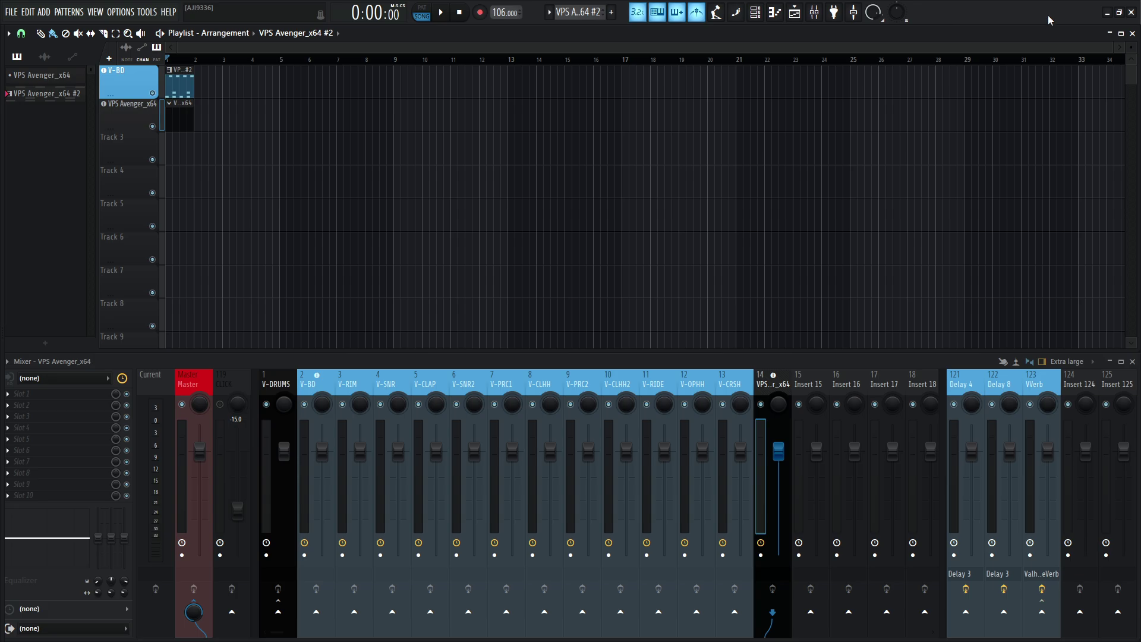
Audition the loop with the CLICK mixer track unmuted at -7.7 dB, and mute it again with its volume lowered to about -11.8 dB.
{"action": "left_click", "coordinate": [233, 387]}
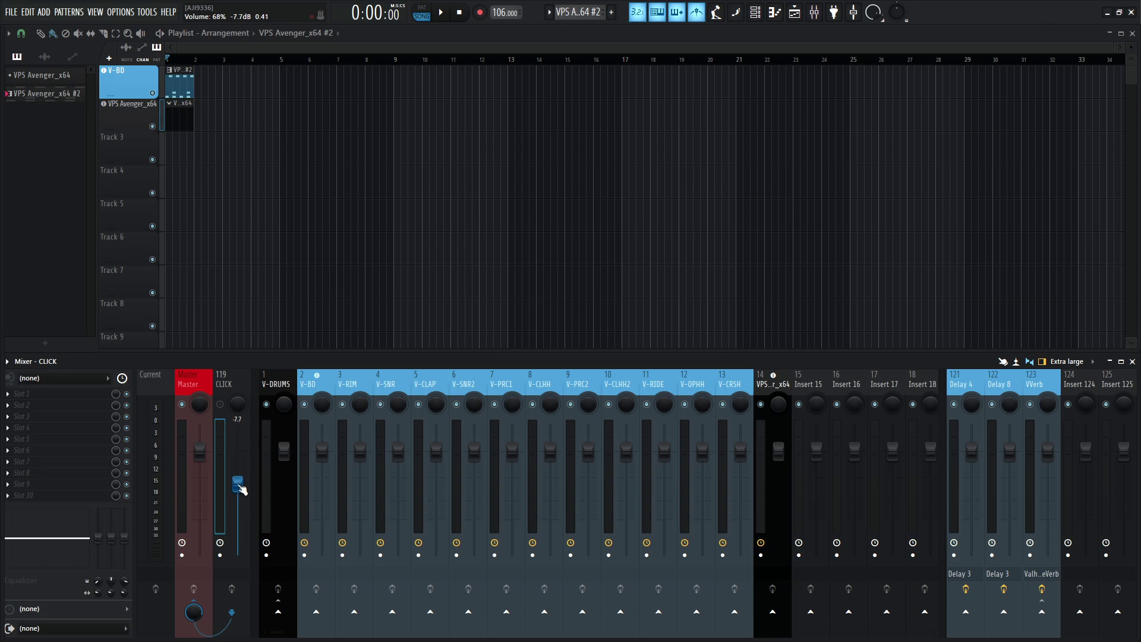
{"action": "left_click", "coordinate": [220, 404]}
{"action": "key", "text": "space"}
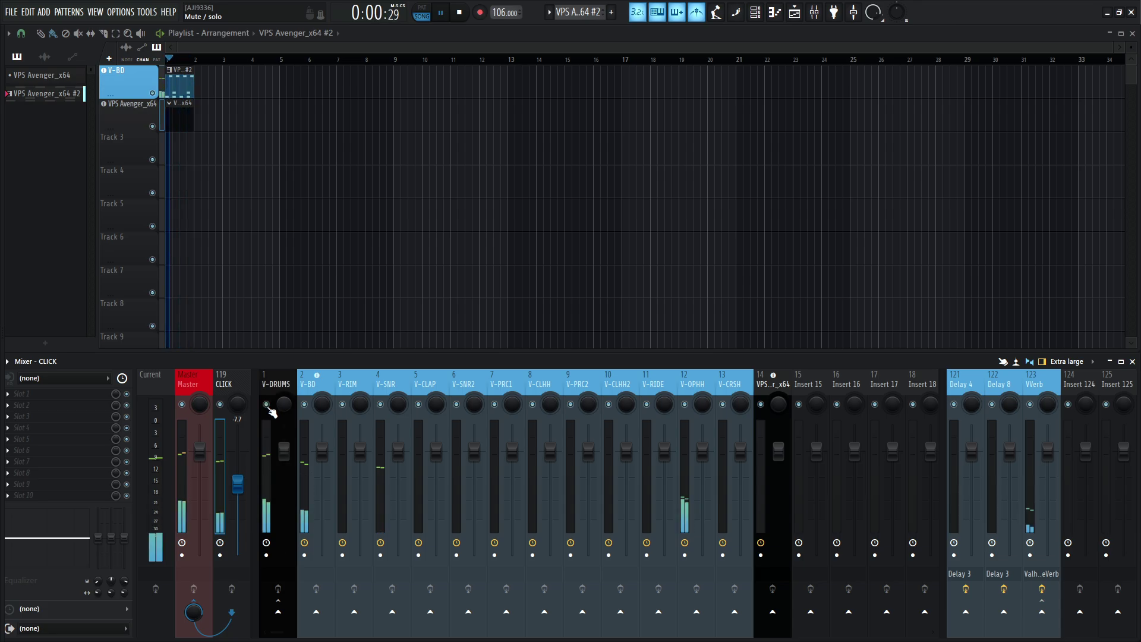
{"action": "key", "text": "space"}
{"action": "left_click", "coordinate": [220, 404]}
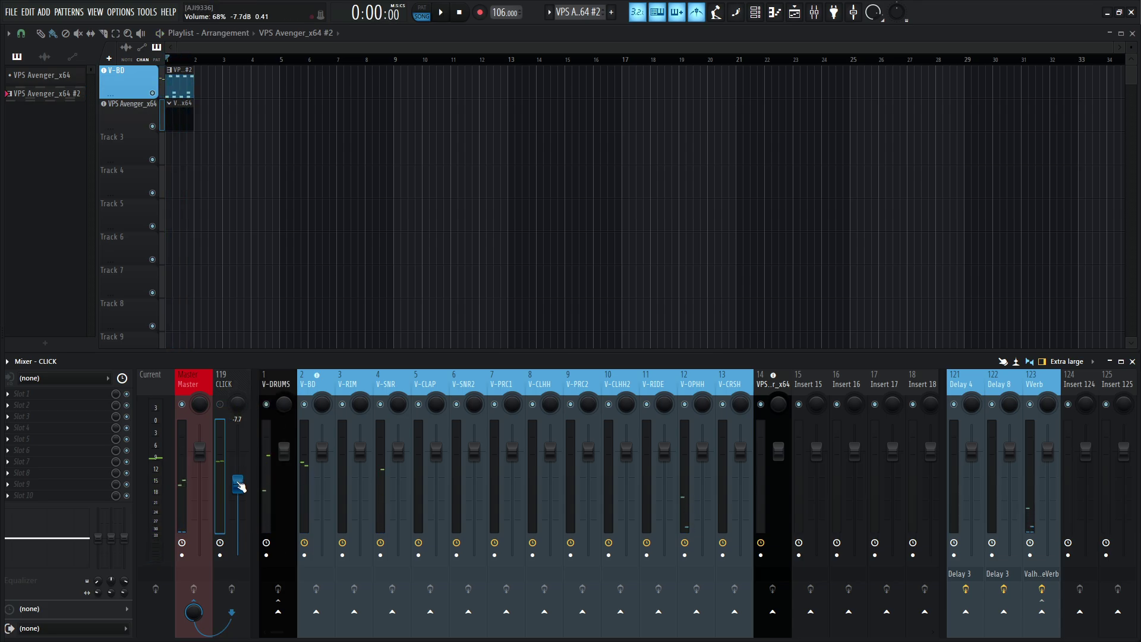
{"action": "left_click_drag", "start_coordinate": [237, 483], "coordinate": [238, 511]}
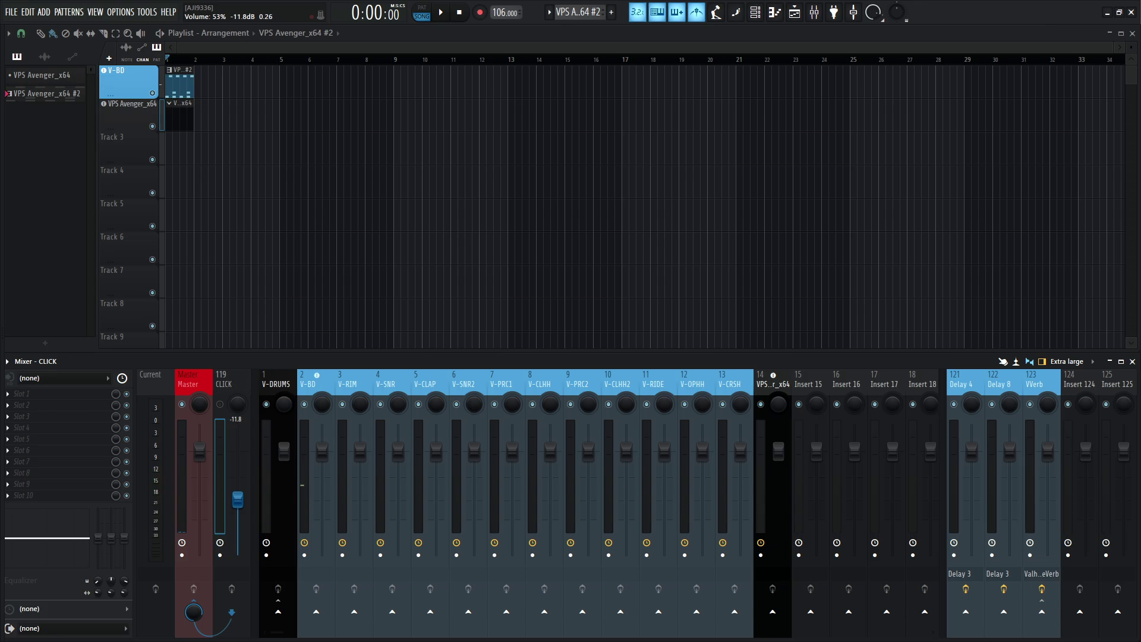